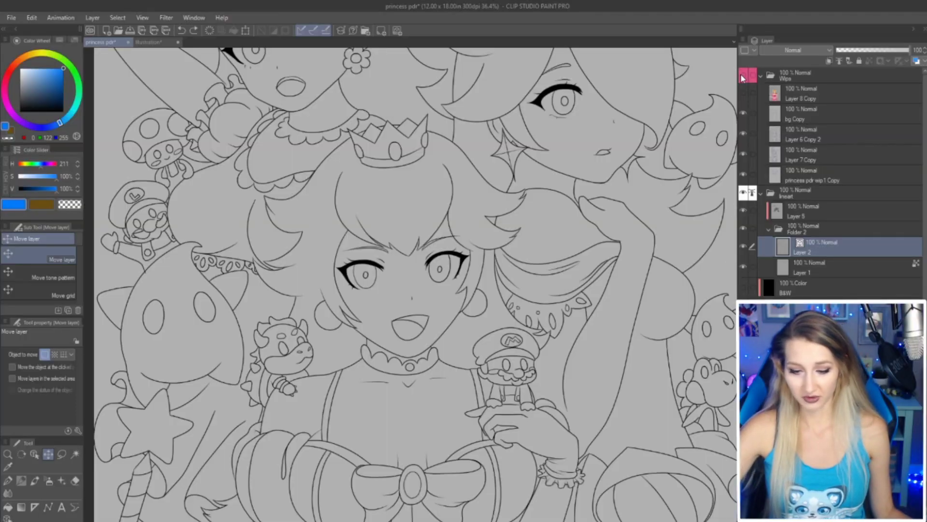
Step: Hide the Wips folder and look over the coloured princess illustration, from the outfits up to the faces
click(743, 77)
drag(571, 378, 491, 120)
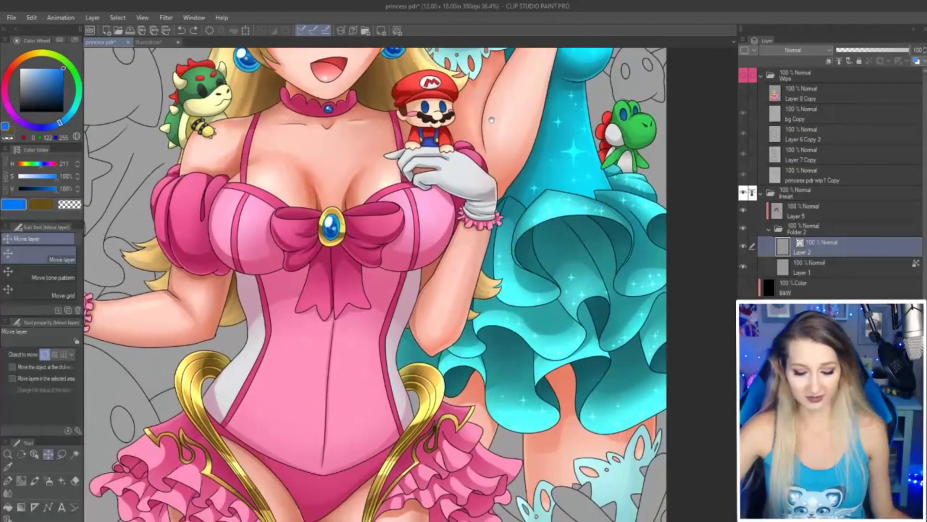
scroll(491, 120, up, 10)
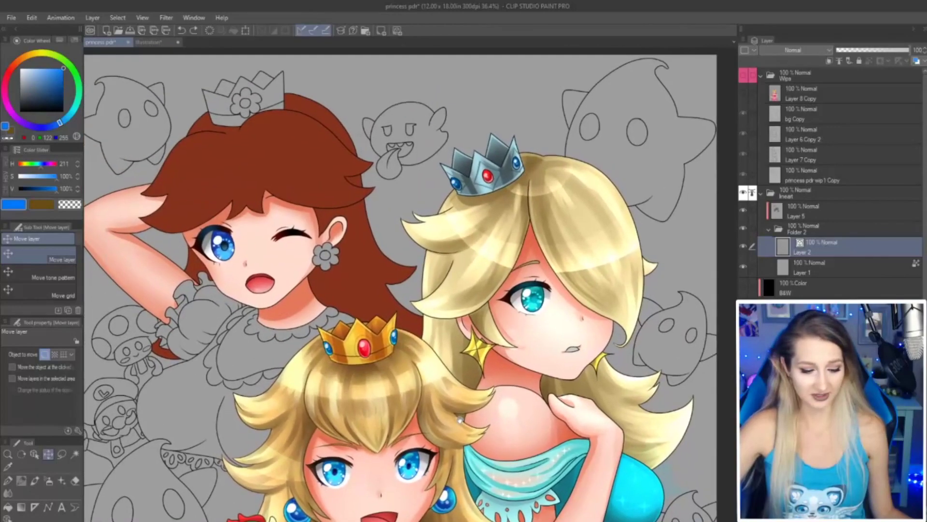
drag(460, 419, 461, 343)
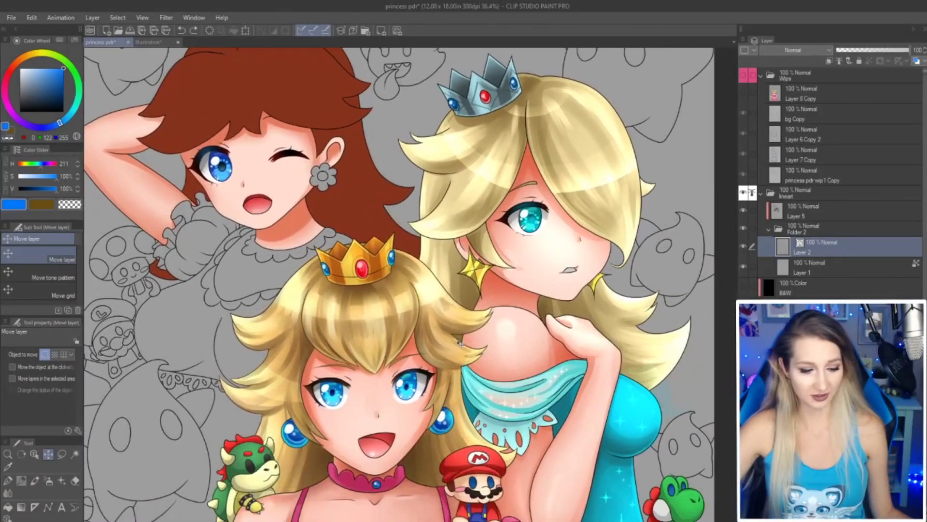
key(ctrl+0)
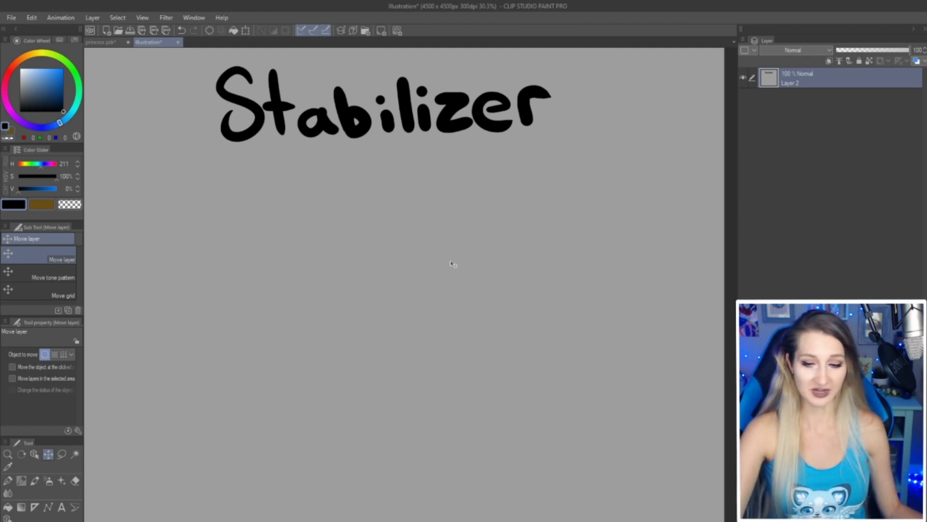
Step: Check the Stabilization settings of the Pen and the Dense watercolor brush, ending on the G-pen 40
key(p)
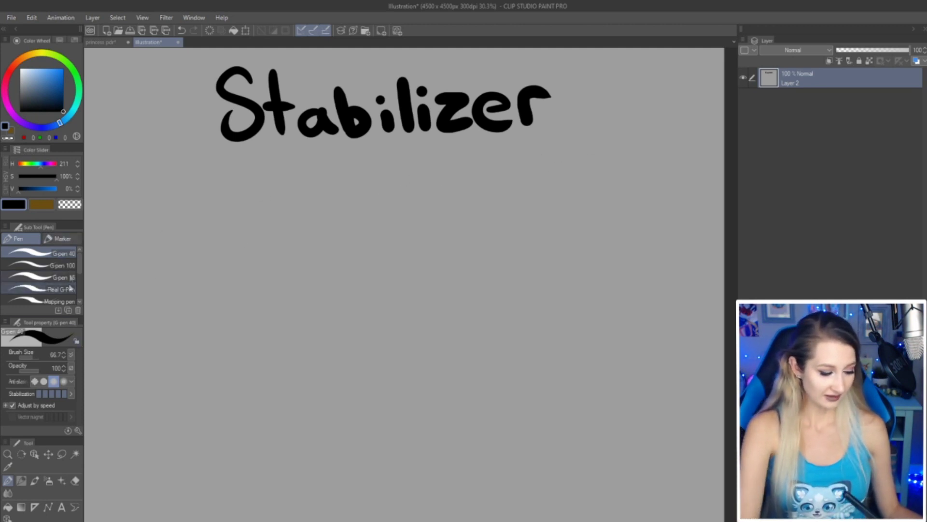
key(b)
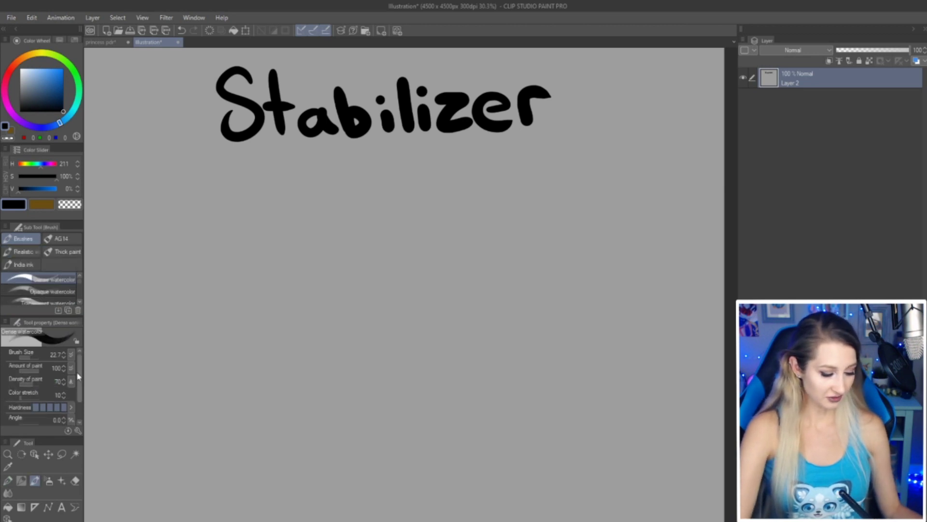
scroll(81, 402, down, 2)
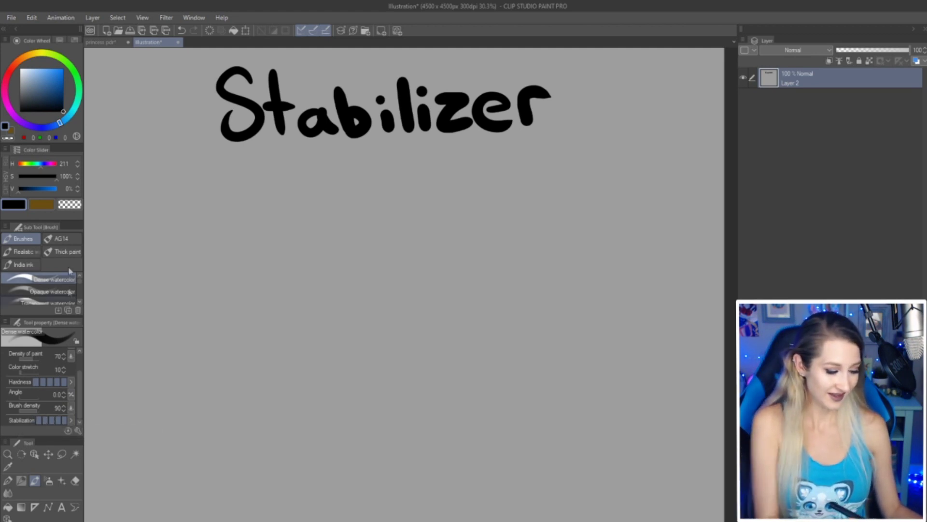
key(p)
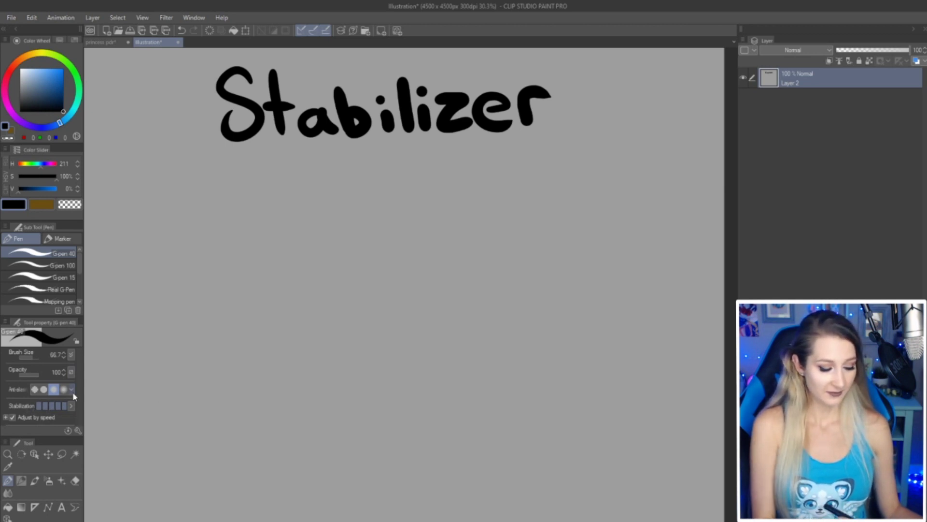
Step: Lower the G-pen's Stabilization to its first level and test it with strokes below the heading, undoing each
click(71, 406)
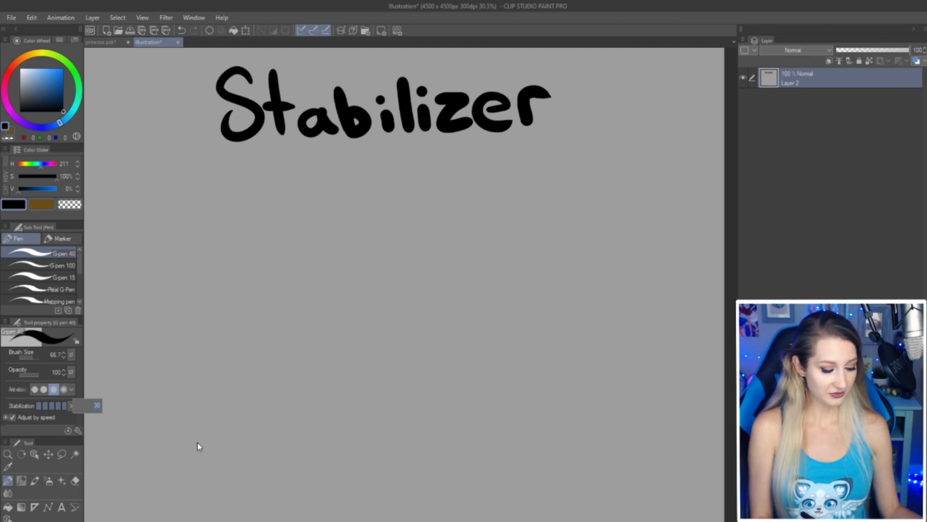
click(56, 407)
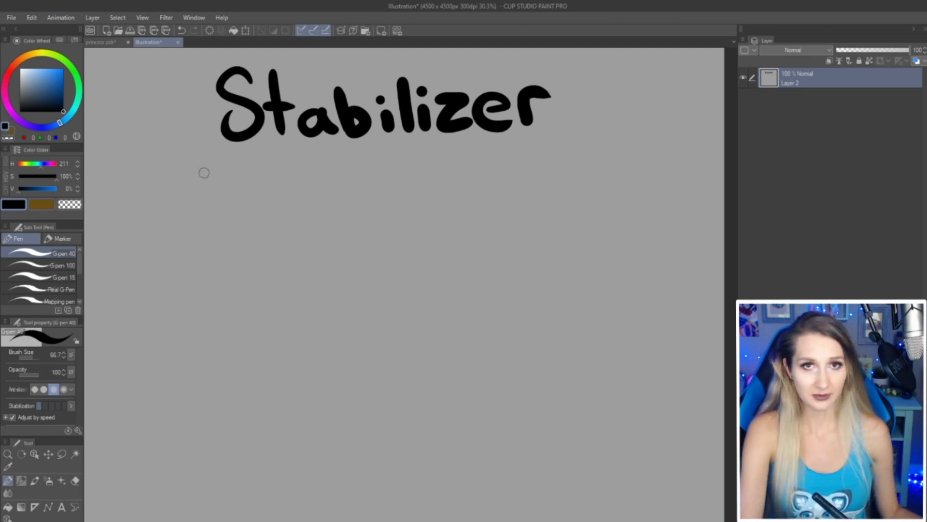
mouse_move(152, 175)
mouse_down()
mouse_move(135, 215)
mouse_move(160, 197)
mouse_move(228, 221)
mouse_move(299, 198)
mouse_move(386, 210)
mouse_move(536, 195)
mouse_up()
key(ctrl+z)
mouse_move(185, 191)
mouse_down()
mouse_move(279, 190)
mouse_move(338, 198)
mouse_up()
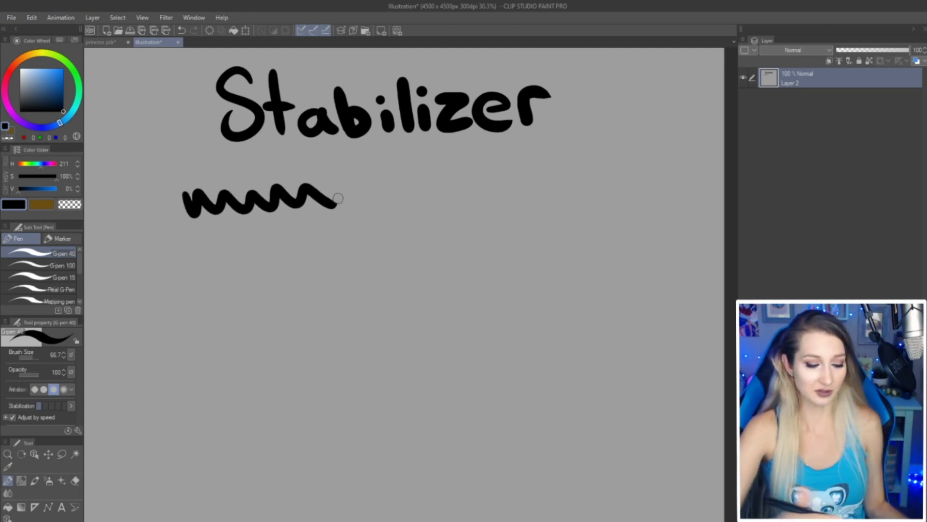
key(ctrl+z)
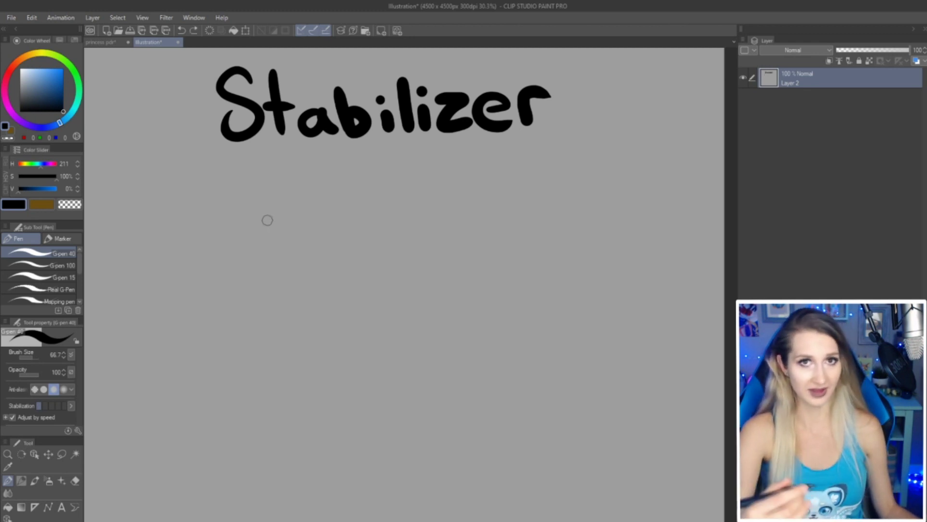
Step: Raise the G-pen's Stabilization to 15 and try long strokes below the heading, undoing each
click(63, 406)
mouse_move(150, 187)
mouse_down()
mouse_move(329, 209)
mouse_move(499, 179)
mouse_up()
key(ctrl+z)
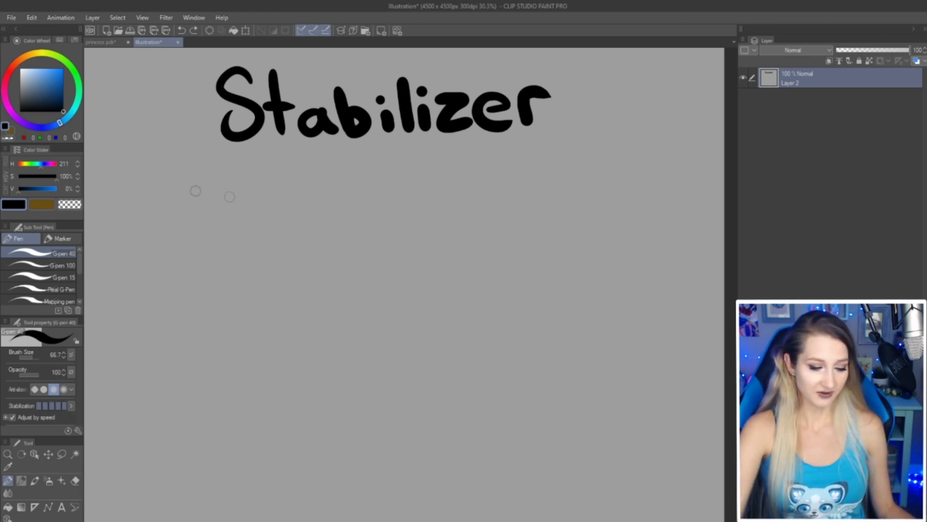
mouse_move(140, 216)
mouse_down()
mouse_move(183, 179)
mouse_move(292, 179)
mouse_move(396, 205)
mouse_move(437, 180)
mouse_up()
key(ctrl+z)
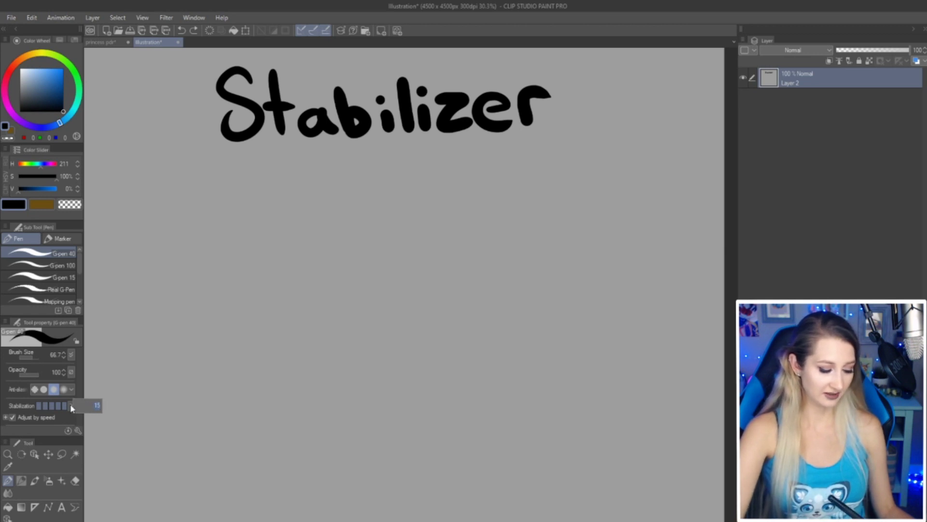
Step: Open the Stabilization value and test the G-pen with one long stroke and two shorter ones, undoing each
click(71, 407)
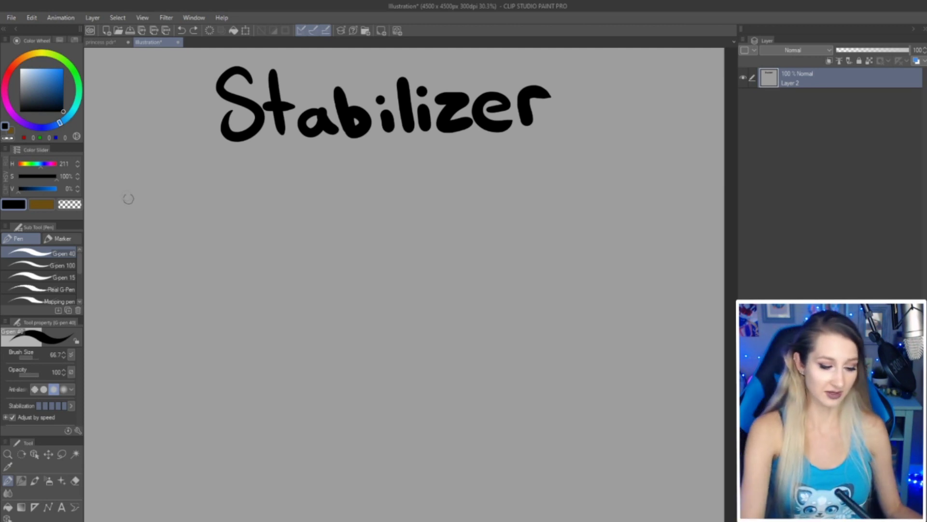
mouse_move(120, 186)
mouse_down()
mouse_move(139, 229)
mouse_move(160, 195)
mouse_move(225, 200)
mouse_move(252, 226)
mouse_move(331, 230)
mouse_move(513, 187)
mouse_move(677, 231)
mouse_up()
key(ctrl+z)
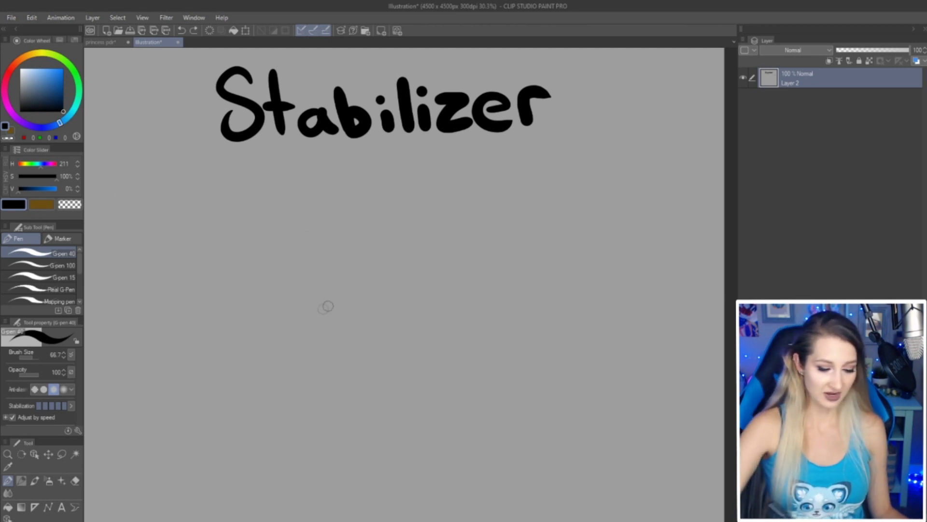
mouse_move(274, 331)
mouse_down()
mouse_move(262, 312)
mouse_move(352, 199)
mouse_move(460, 296)
mouse_move(317, 366)
mouse_move(294, 214)
mouse_up()
key(ctrl+z)
mouse_move(289, 317)
mouse_down()
mouse_move(352, 189)
mouse_move(468, 299)
mouse_move(333, 356)
mouse_move(291, 313)
mouse_up()
key(ctrl+z)
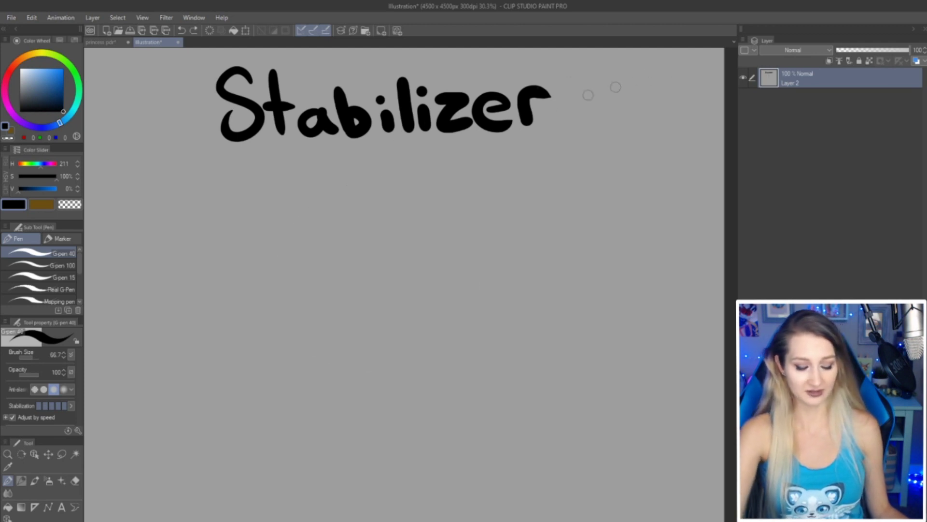
Step: Try large sweeping strokes at full stabilization and leave one thick wavy line below the Stabilizer heading
mouse_move(183, 159)
mouse_down()
mouse_move(159, 222)
mouse_move(262, 199)
mouse_move(256, 257)
mouse_move(274, 283)
mouse_move(392, 266)
mouse_move(419, 429)
mouse_up()
key(ctrl+z)
mouse_move(213, 194)
mouse_down()
mouse_move(203, 214)
mouse_move(214, 257)
mouse_move(263, 224)
mouse_move(298, 226)
mouse_move(316, 300)
mouse_move(366, 293)
mouse_move(483, 371)
mouse_up()
key(ctrl+z)
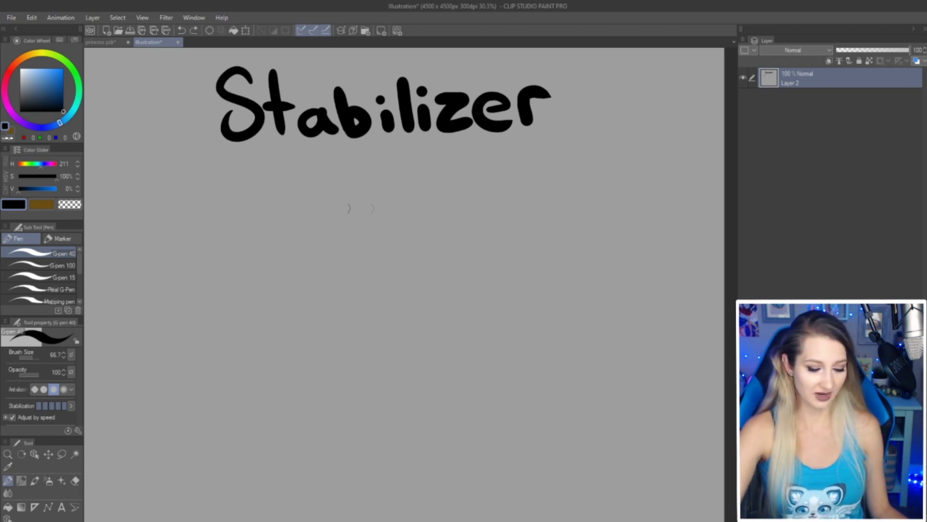
mouse_move(238, 199)
mouse_down()
mouse_move(227, 206)
mouse_move(251, 256)
mouse_move(332, 249)
mouse_move(367, 317)
mouse_move(471, 246)
mouse_move(551, 302)
mouse_move(657, 324)
mouse_up()
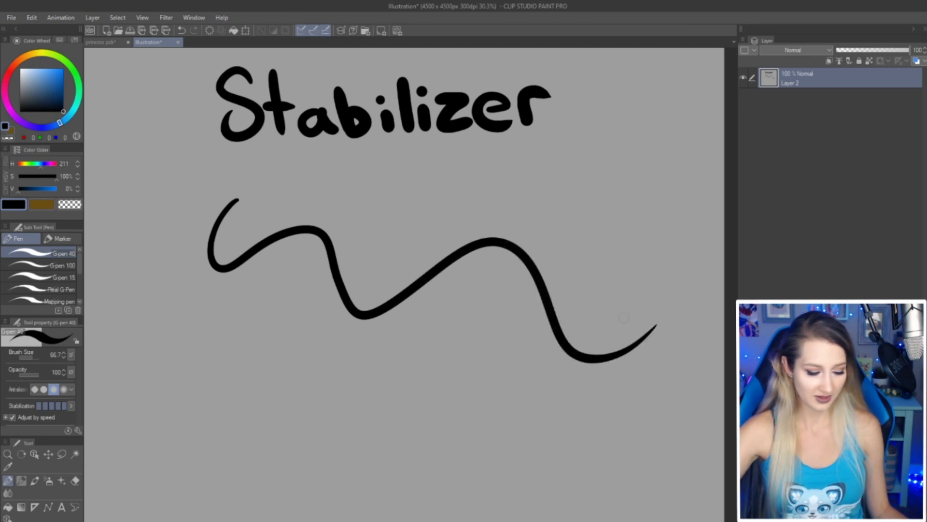
Step: Drop Stabilization to its first level and try similar thick waves under the existing one, undoing each attempt
click(41, 405)
mouse_move(195, 300)
mouse_down()
mouse_move(325, 377)
mouse_move(586, 417)
mouse_move(666, 397)
mouse_up()
key(ctrl+z)
mouse_move(175, 284)
mouse_down()
mouse_move(187, 369)
mouse_move(346, 413)
mouse_move(488, 392)
mouse_move(606, 444)
mouse_up()
key(ctrl+z)
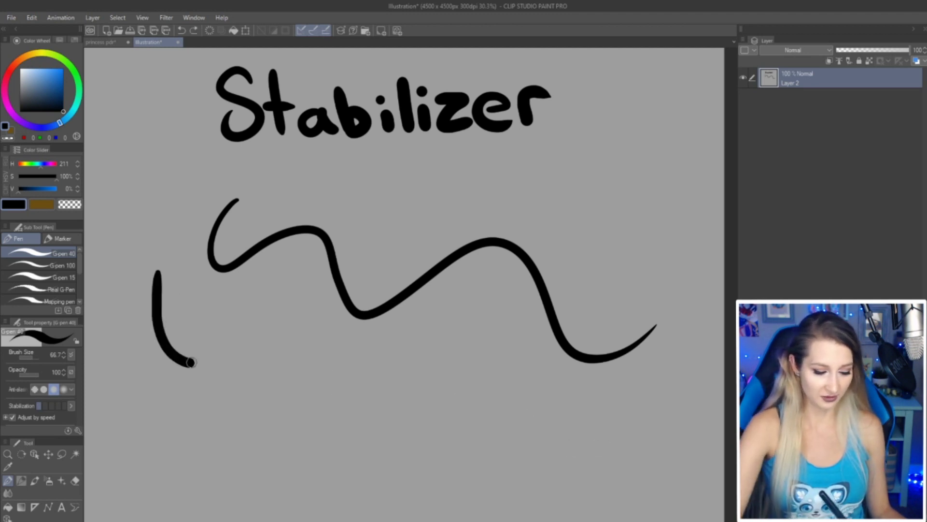
mouse_move(190, 362)
mouse_down()
mouse_move(265, 334)
mouse_move(309, 354)
mouse_move(337, 394)
mouse_move(378, 413)
mouse_move(436, 379)
mouse_move(490, 373)
mouse_move(540, 411)
mouse_move(611, 435)
mouse_up()
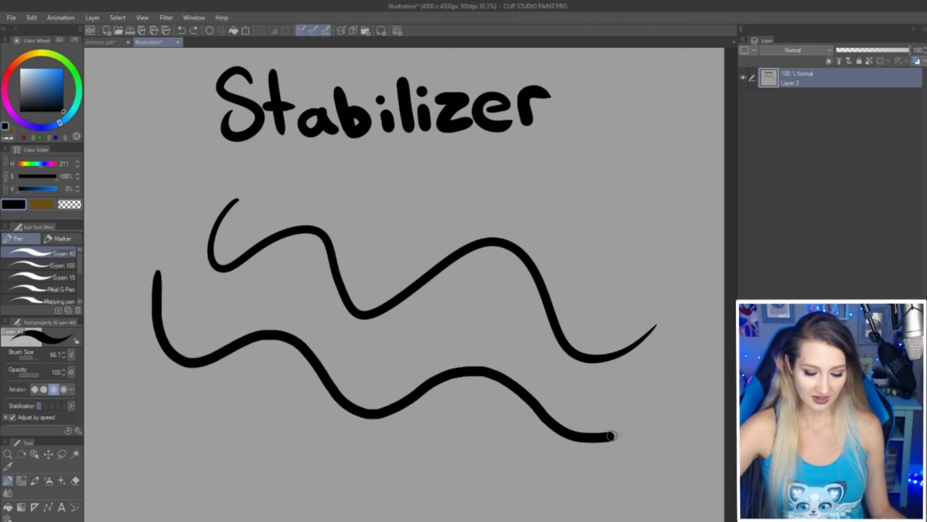
key(ctrl+z)
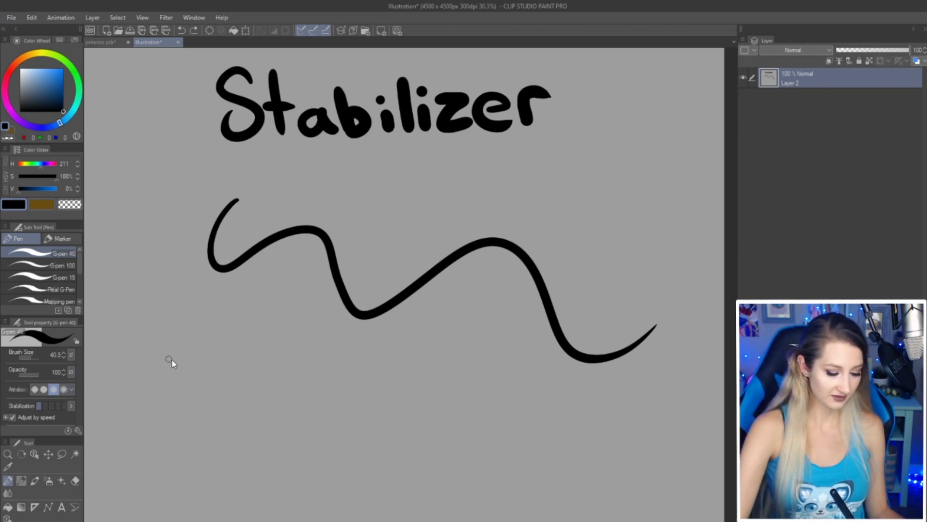
Step: Reduce the brush size to 34, draw a thin wave under the thick one and examine its edges up close
drag(173, 359, 168, 359)
mouse_move(151, 326)
mouse_down()
mouse_move(153, 355)
mouse_move(213, 348)
mouse_move(283, 389)
mouse_move(344, 373)
mouse_move(423, 418)
mouse_up()
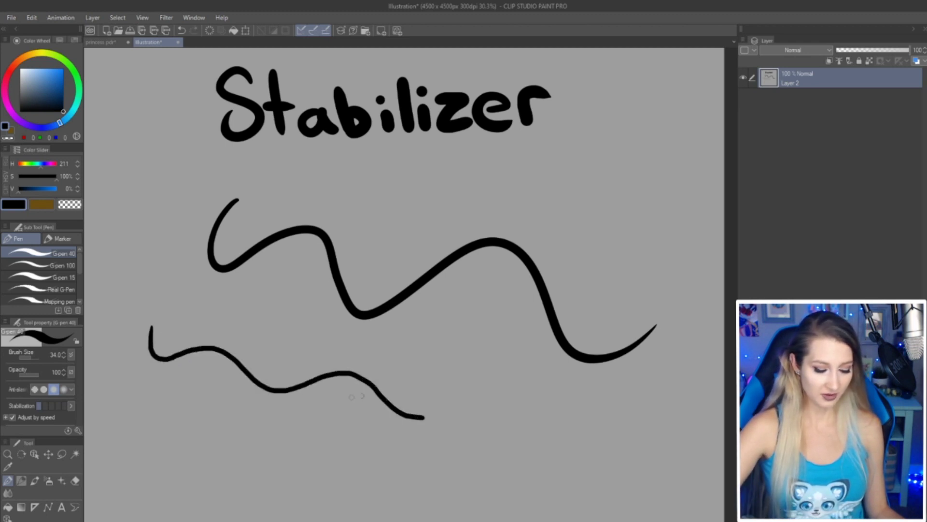
scroll(259, 374, up, 5)
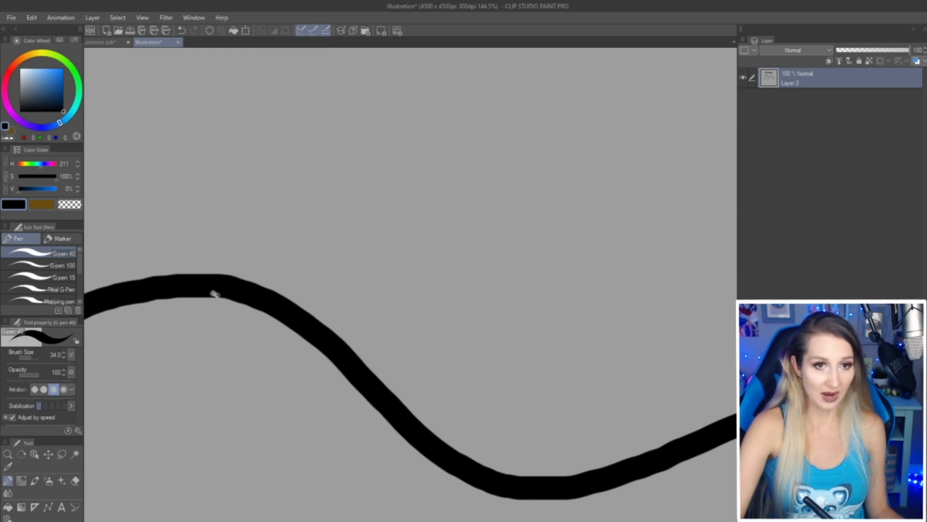
scroll(213, 296, up, 4)
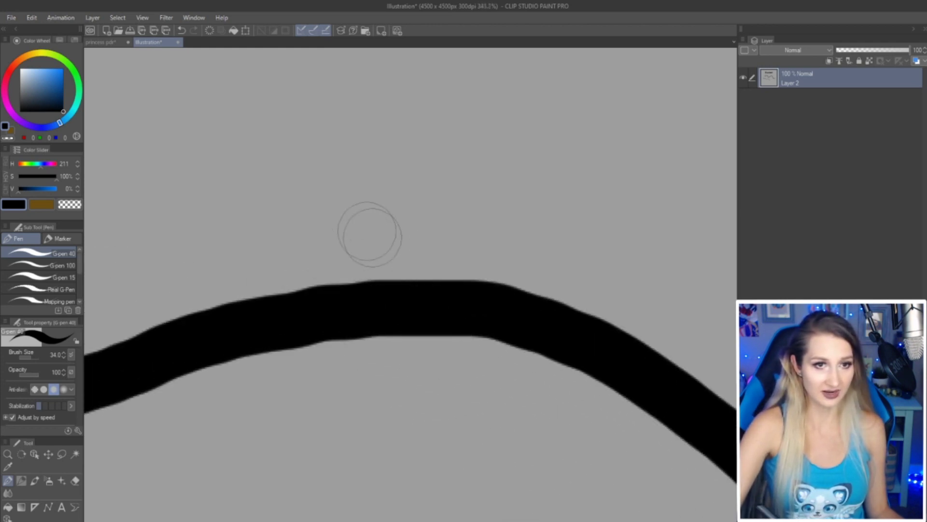
Step: Cross out the thin wave's crest with two strokes, cancel cutting the layer, and undo the cross and the wave
drag(350, 200, 505, 369)
drag(472, 197, 370, 389)
key(ctrl+x)
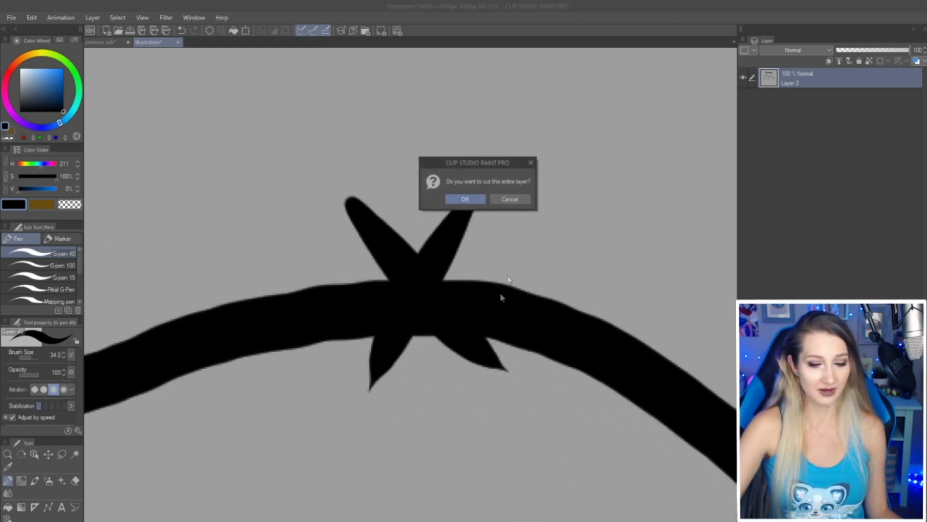
click(519, 202)
key(ctrl+z)
key(ctrl+z)
key(ctrl+z)
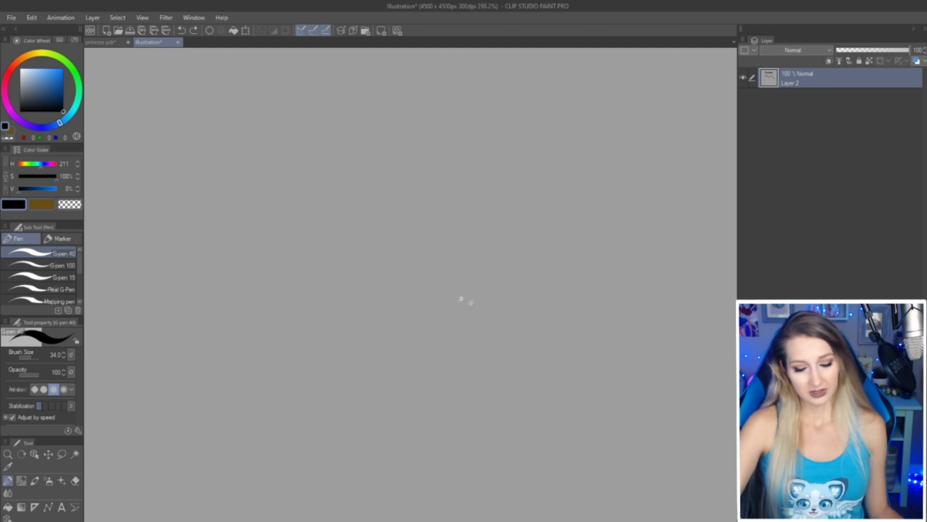
scroll(462, 300, down, 10)
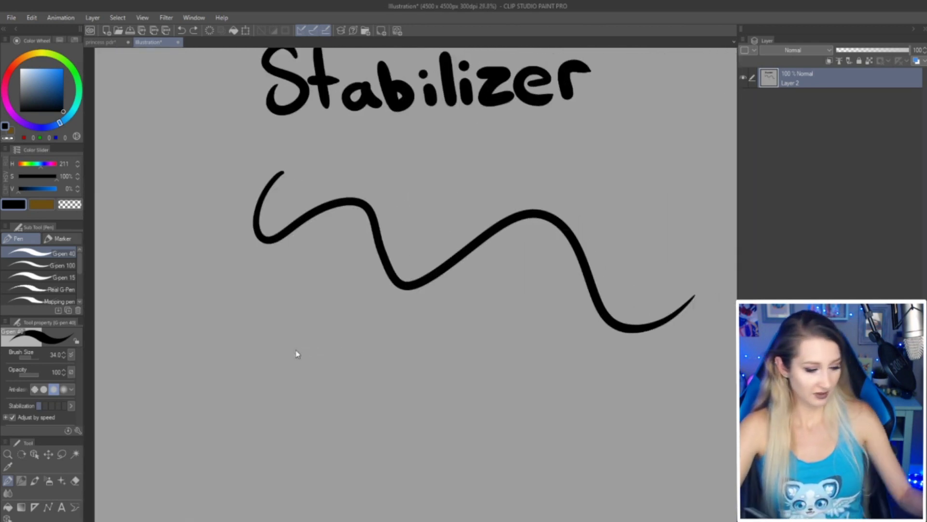
Step: Draw two thin waves under the thick one for comparison, setting Stabilization to 100 for the second
drag(197, 297, 466, 387)
click(71, 405)
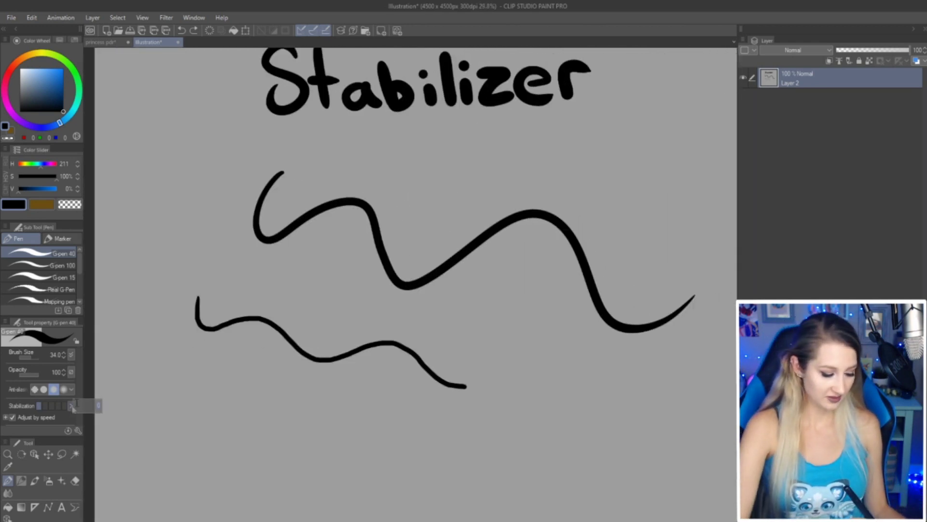
text(100)
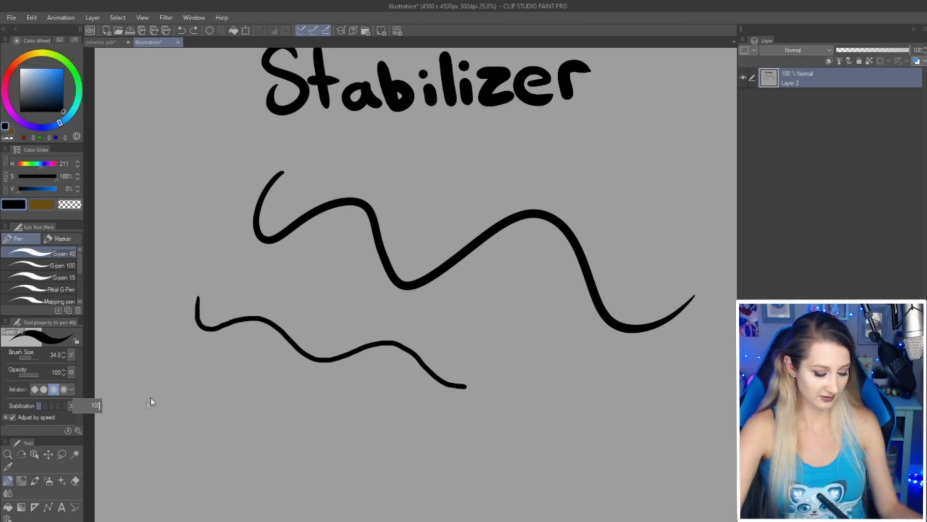
key(Return)
mouse_move(174, 328)
mouse_down()
mouse_move(182, 374)
mouse_move(249, 356)
mouse_move(280, 384)
mouse_move(386, 397)
mouse_move(420, 421)
mouse_up()
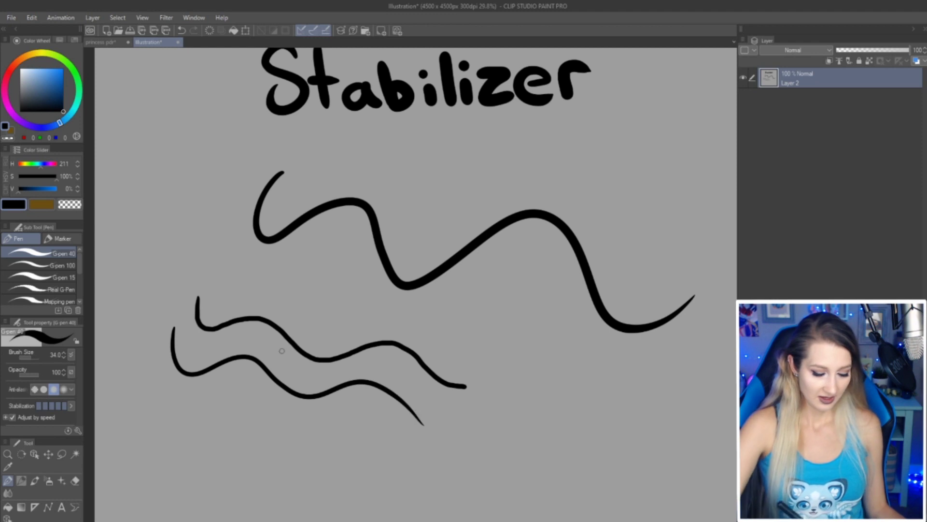
Step: Compare the edges of the two thin waves up close, then undo both of them and the thick wave
scroll(290, 360, up, 5)
mouse_move(311, 372)
mouse_down()
mouse_move(399, 418)
mouse_move(459, 348)
mouse_move(470, 359)
mouse_up()
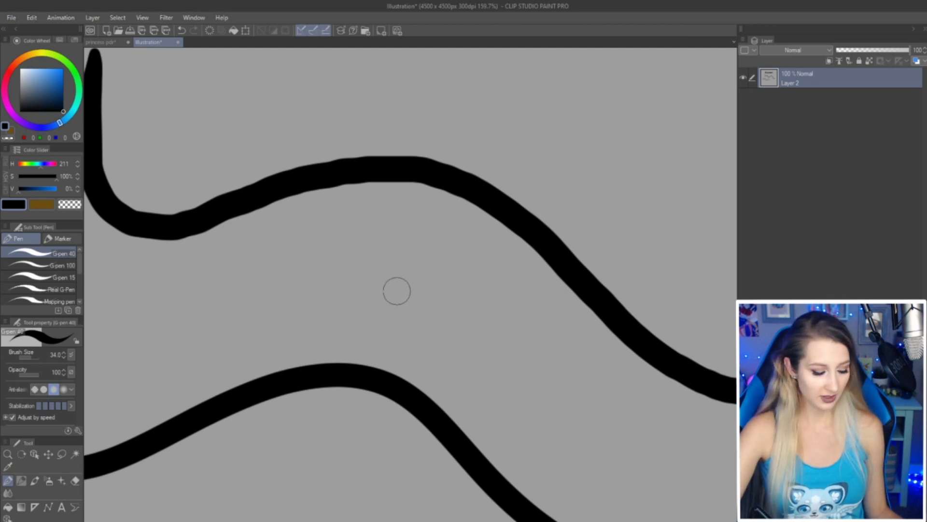
drag(399, 286, 381, 281)
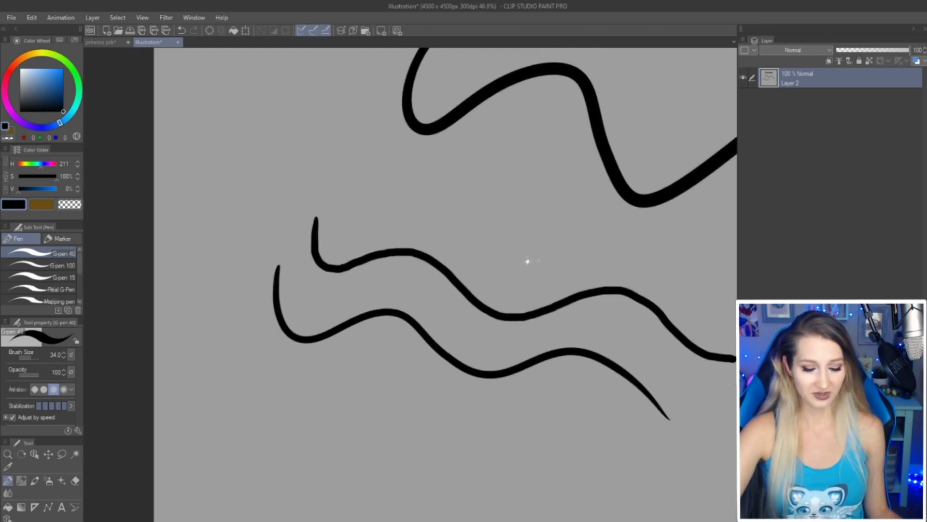
mouse_move(531, 261)
mouse_down()
mouse_move(331, 335)
mouse_move(353, 341)
mouse_up()
key(ctrl+z)
key(ctrl+z)
key(ctrl+z)
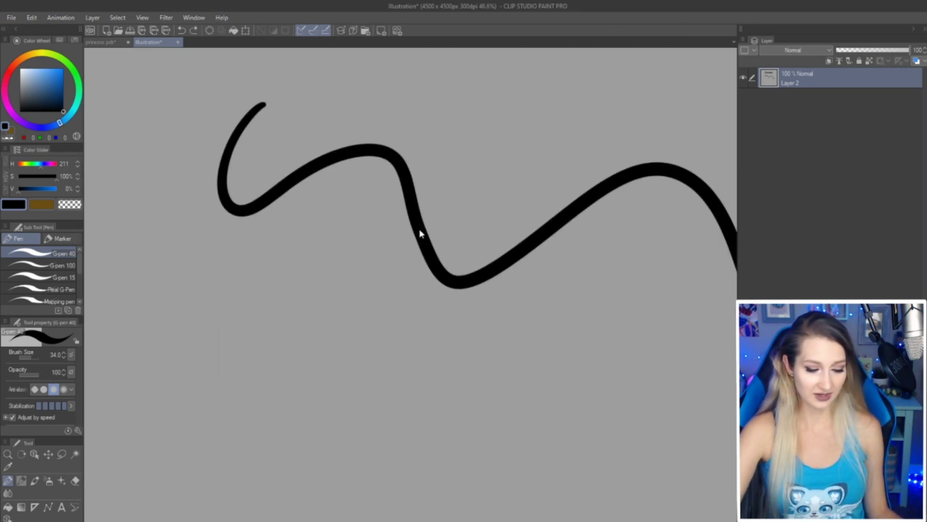
Step: Check the Stabilization setting, view the line art in the princess pdr document, and return to the Illustration document
click(71, 406)
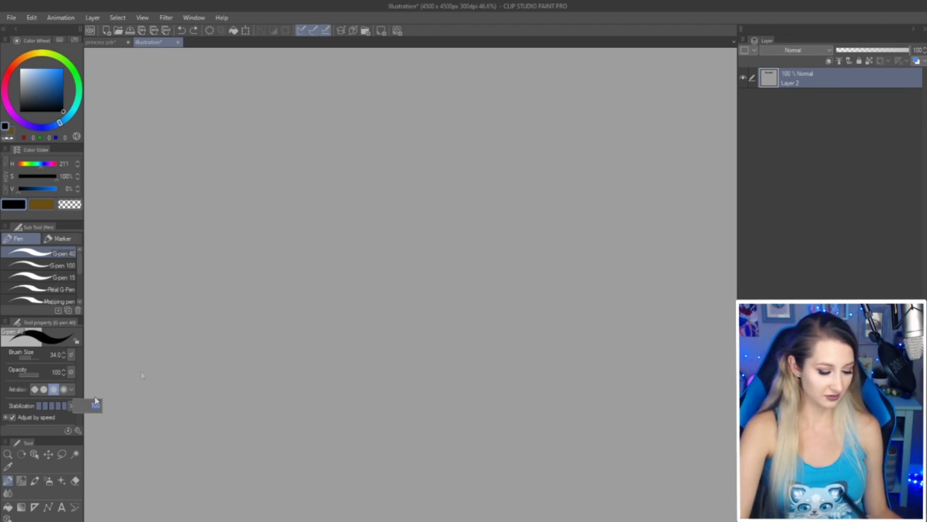
click(236, 278)
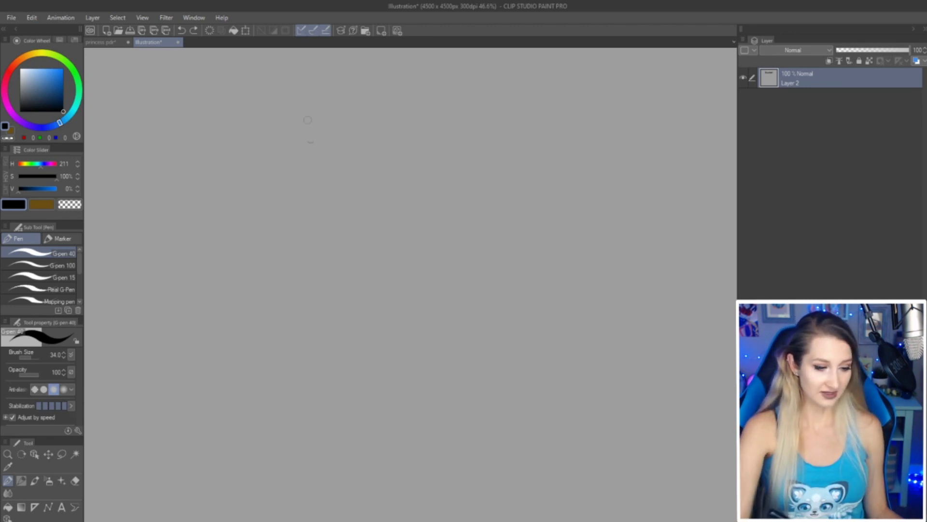
click(102, 42)
drag(485, 61, 490, 217)
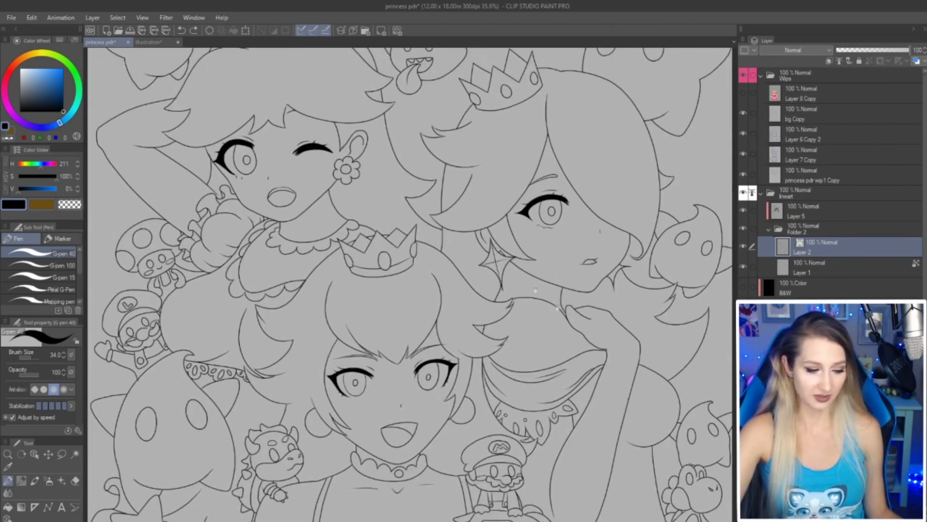
click(146, 43)
Step: Draw a test stroke and undo it, then draw an inward spiral, examine its edges up close and undo it
mouse_move(223, 177)
mouse_down()
mouse_move(211, 223)
mouse_move(358, 251)
mouse_move(563, 238)
mouse_up()
key(ctrl+z)
mouse_move(285, 279)
mouse_down()
mouse_move(372, 166)
mouse_move(497, 272)
mouse_move(379, 335)
mouse_move(343, 241)
mouse_move(435, 242)
mouse_move(389, 280)
mouse_move(414, 260)
mouse_up()
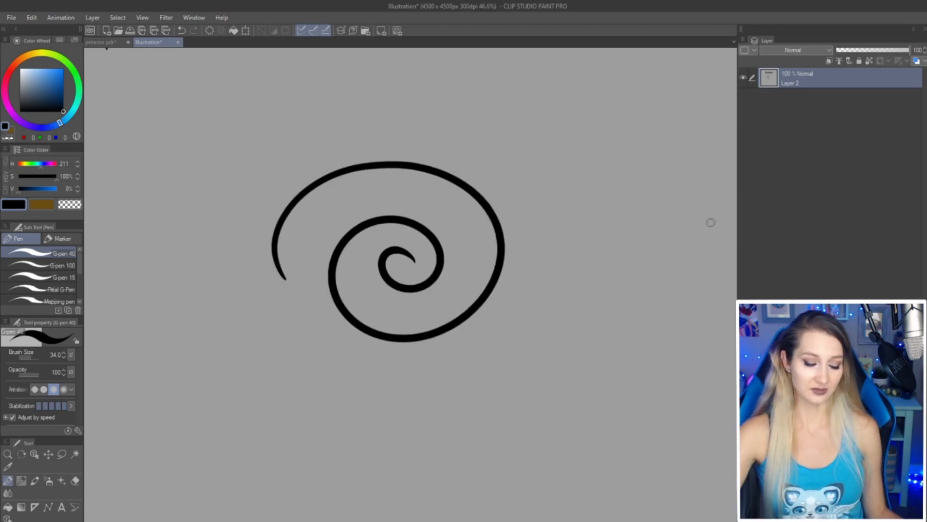
scroll(467, 213, up, 5)
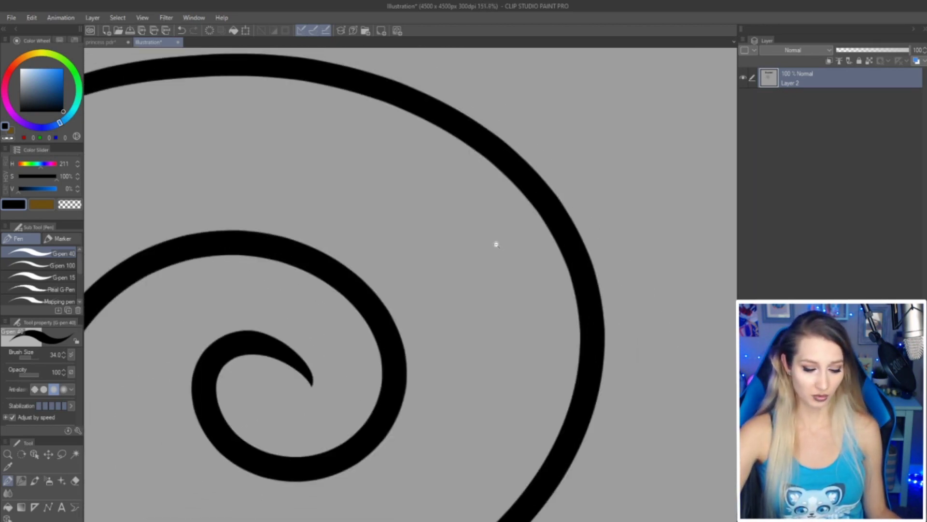
drag(496, 245, 552, 273)
scroll(513, 260, down, 3)
scroll(528, 253, up, 1)
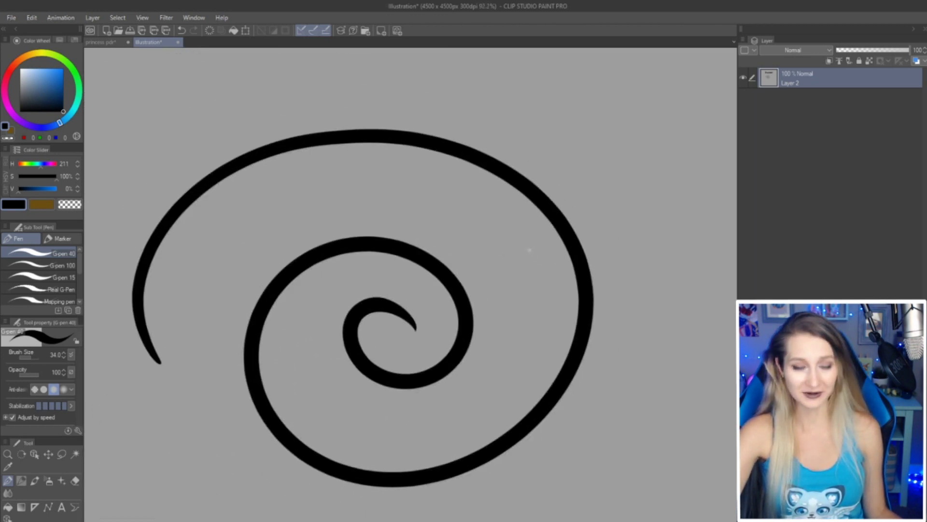
key(ctrl+z)
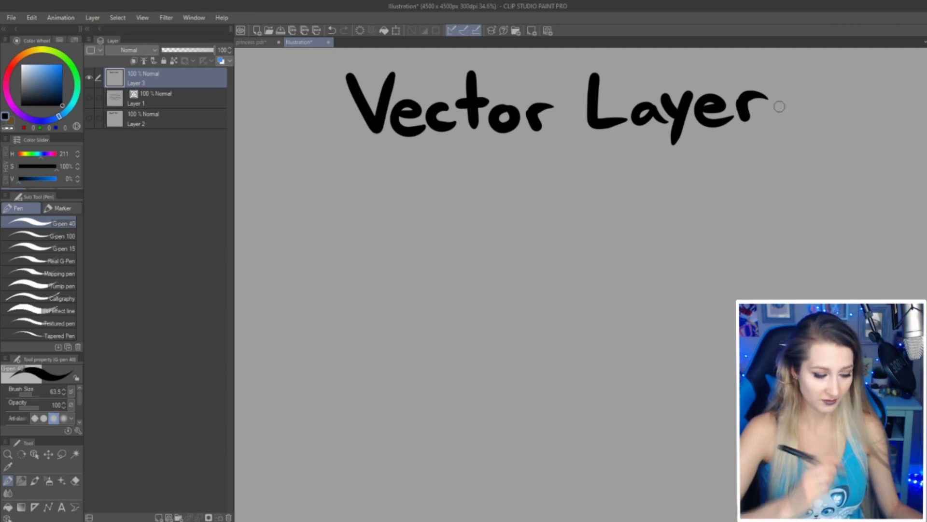
Step: Clear away the old layers, add a new raster layer and draw a descending wave on it under the Vector Layer title
click(229, 517)
click(229, 517)
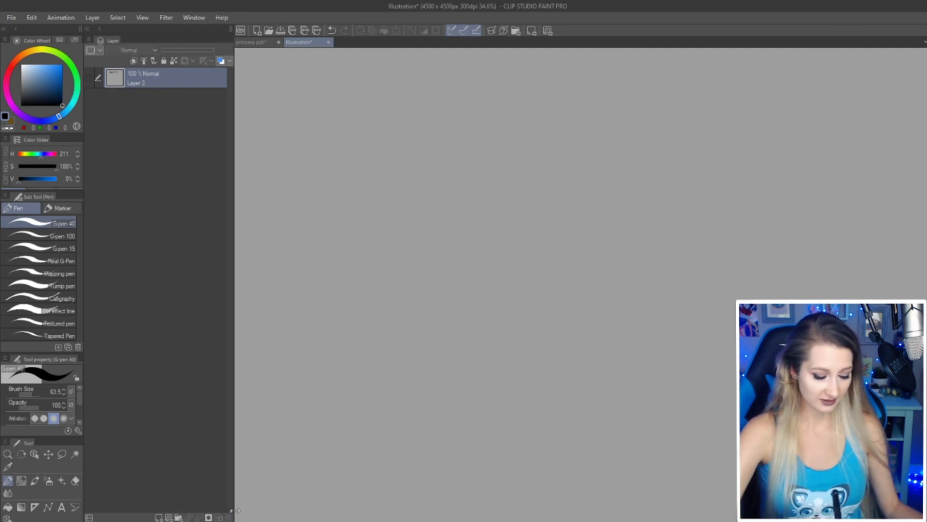
click(158, 515)
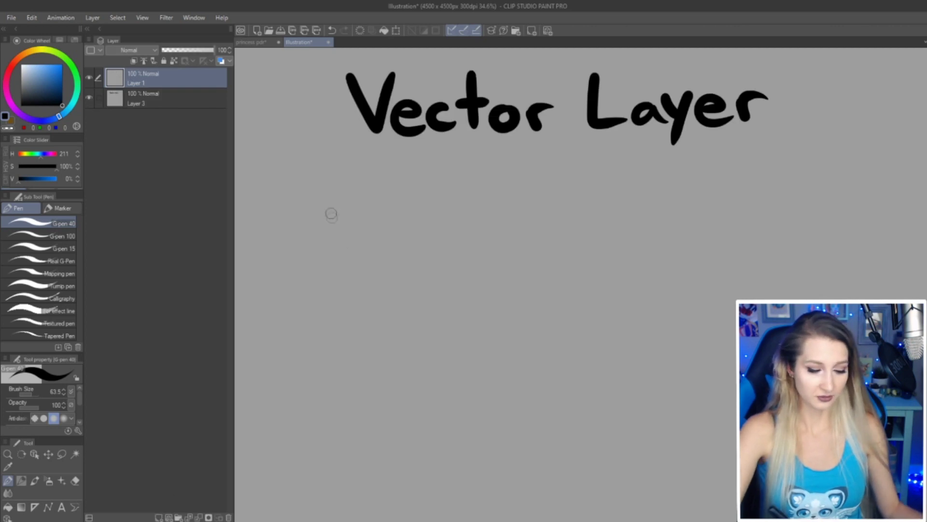
mouse_move(339, 195)
mouse_down()
mouse_move(303, 249)
mouse_move(381, 244)
mouse_move(335, 346)
mouse_move(423, 335)
mouse_move(449, 418)
mouse_up()
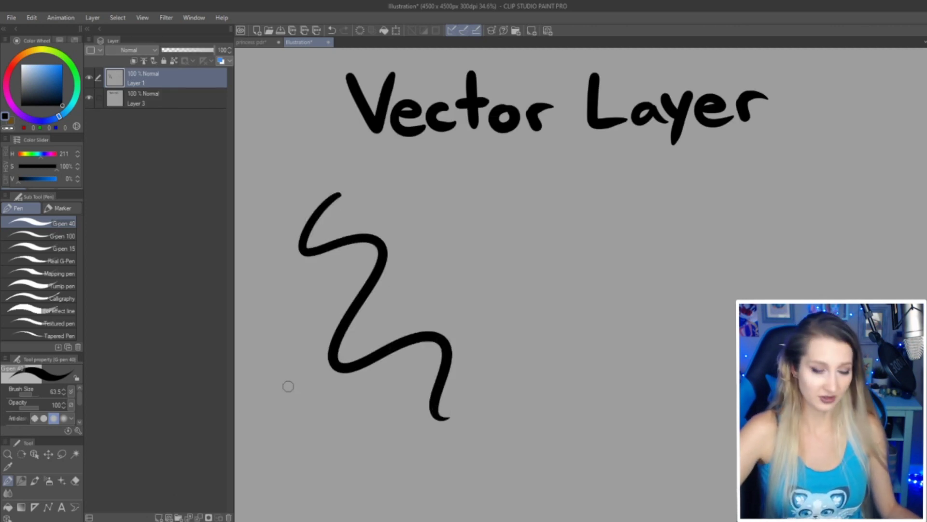
Step: Add a new vector layer and draw a similar descending wave beside the raster one
click(169, 517)
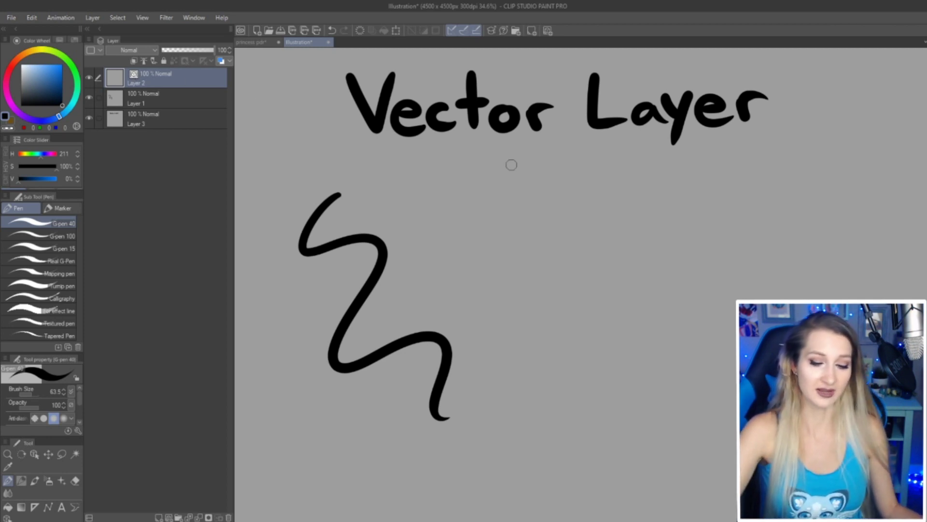
mouse_move(520, 159)
mouse_down()
mouse_move(484, 205)
mouse_move(652, 302)
mouse_move(679, 358)
mouse_up()
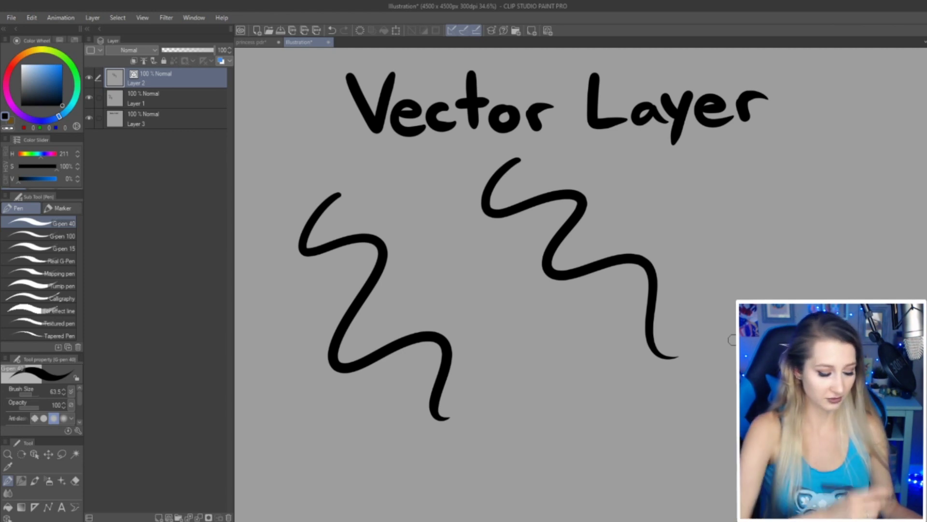
Step: Enlarge the tool property area for the Object Ctrl pnt + scale sub tool and compare its options on the raster and vector layers
click(8, 517)
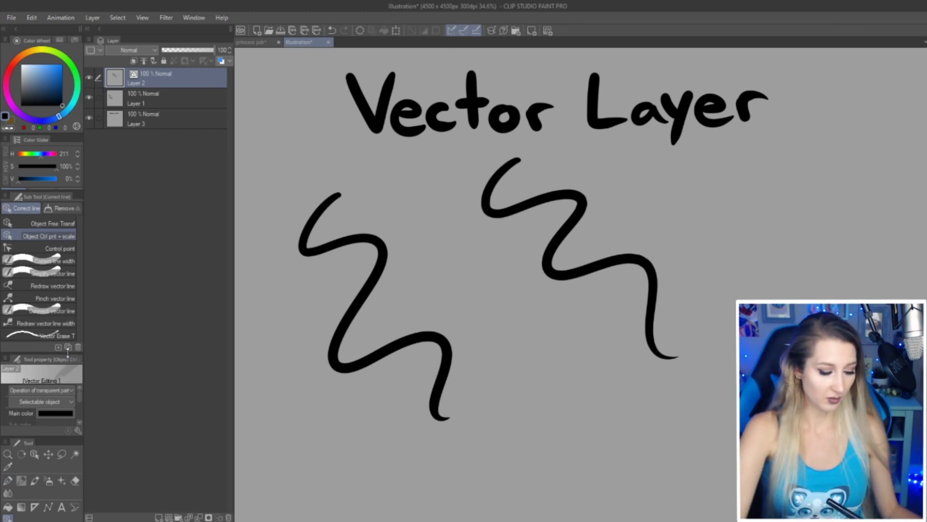
drag(68, 353, 79, 280)
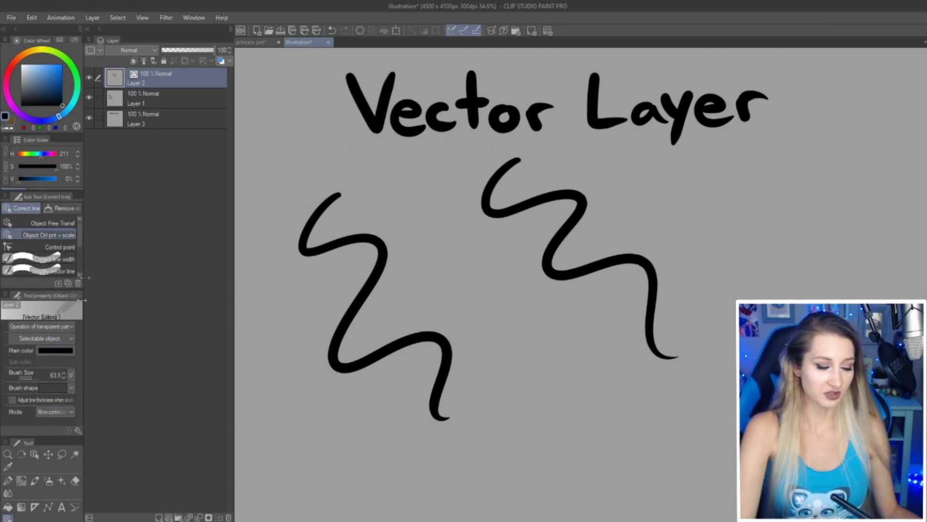
click(173, 96)
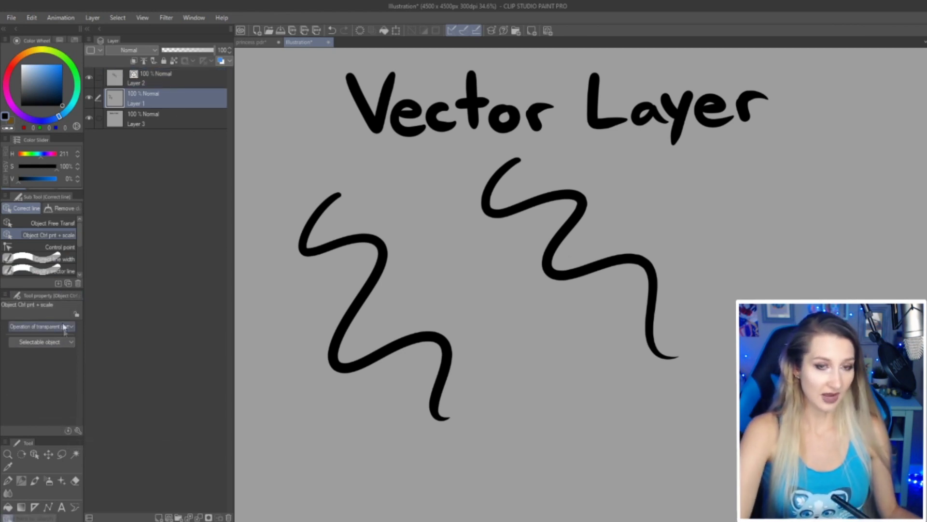
click(180, 80)
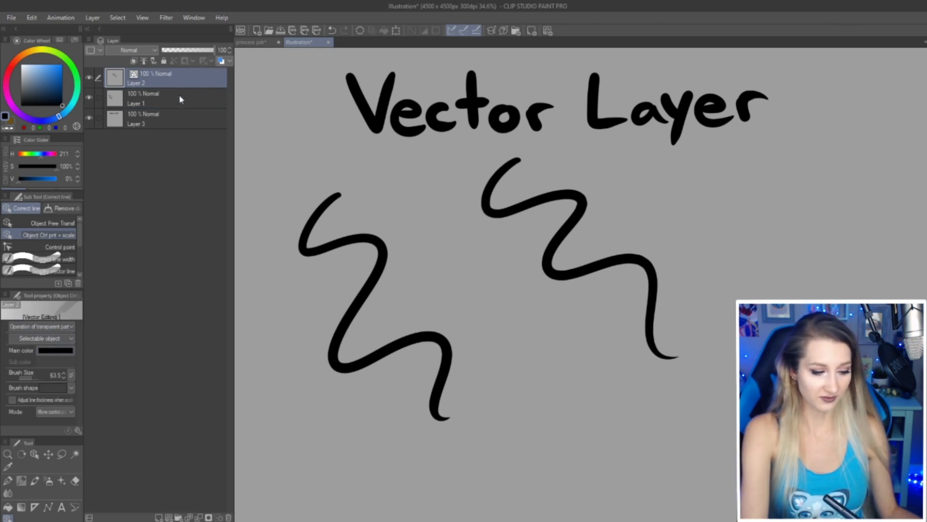
click(180, 99)
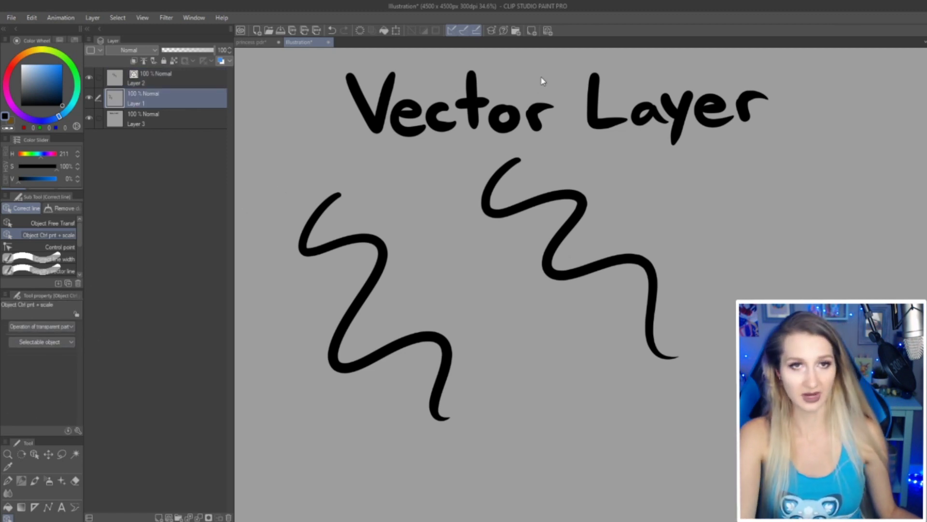
Step: Examine the vector wave by selecting it with Object Free Transform and Object Ctrl pnt + scale, then switch to the raster layer
click(182, 85)
click(41, 223)
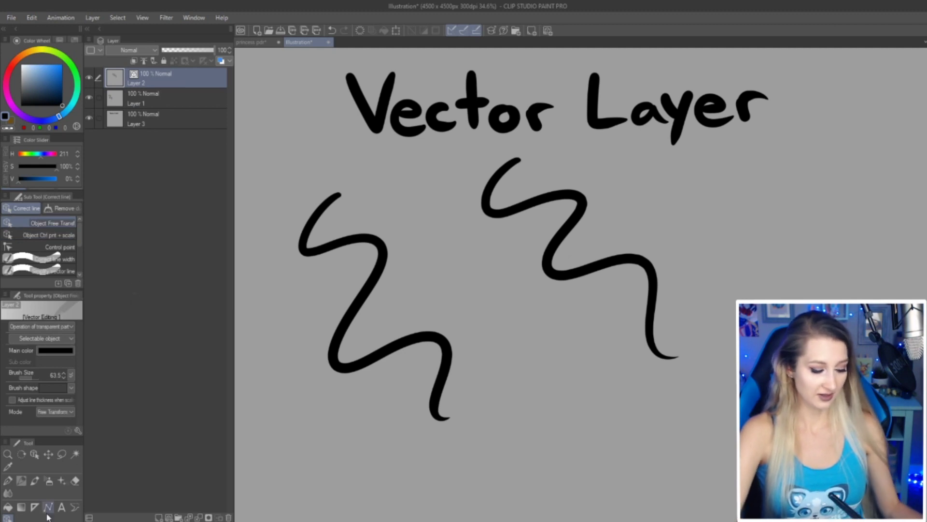
click(512, 205)
click(48, 235)
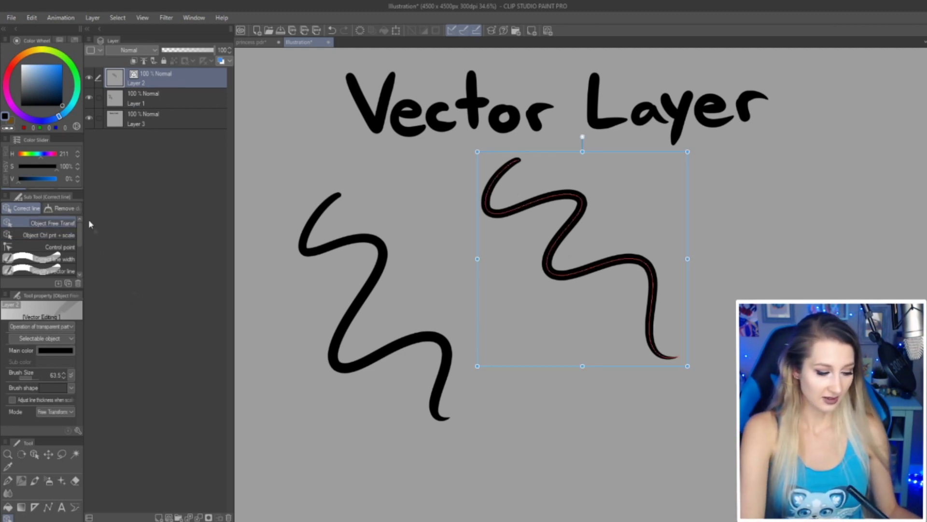
click(585, 204)
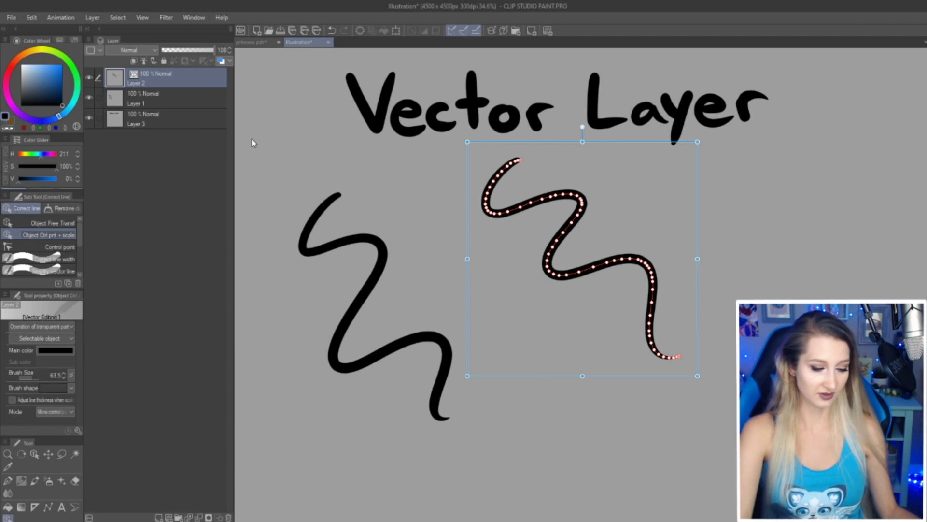
click(183, 103)
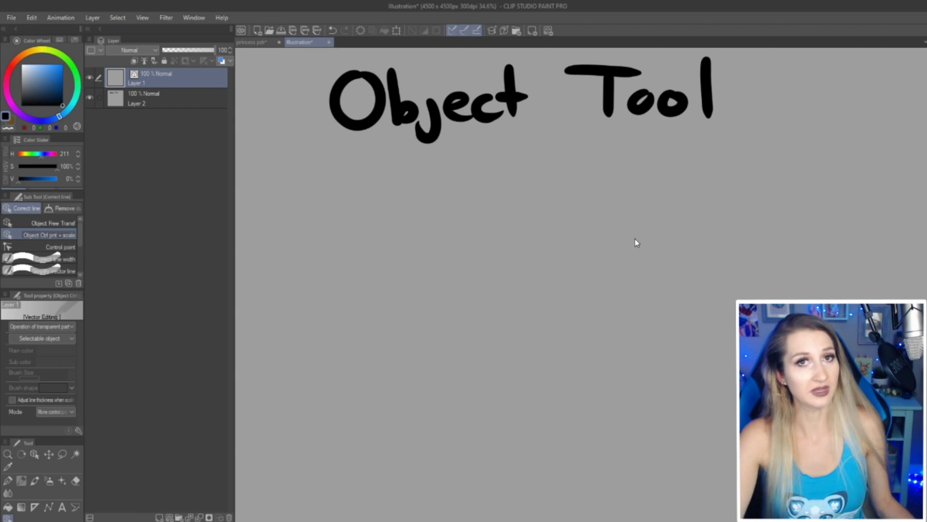
Step: Draw a wave with the G-pen 40 under the Object Tool title and a second one below it with the Wet bleed blender
key(p)
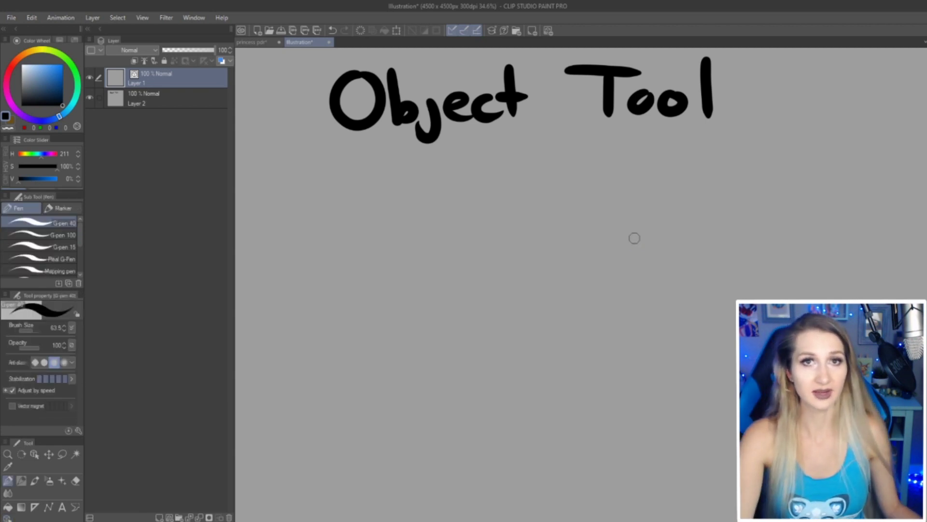
mouse_move(299, 182)
mouse_down()
mouse_move(359, 215)
mouse_move(439, 196)
mouse_move(556, 218)
mouse_move(648, 179)
mouse_move(786, 167)
mouse_up()
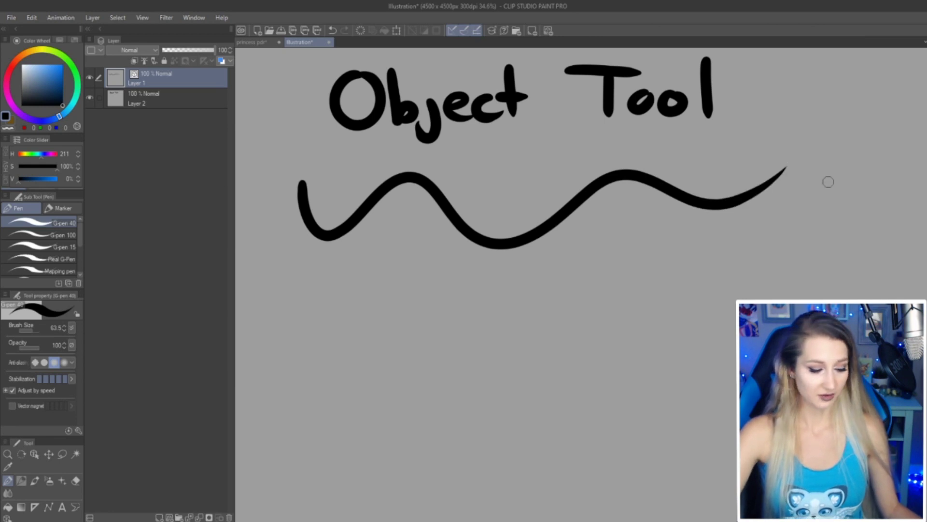
key(b)
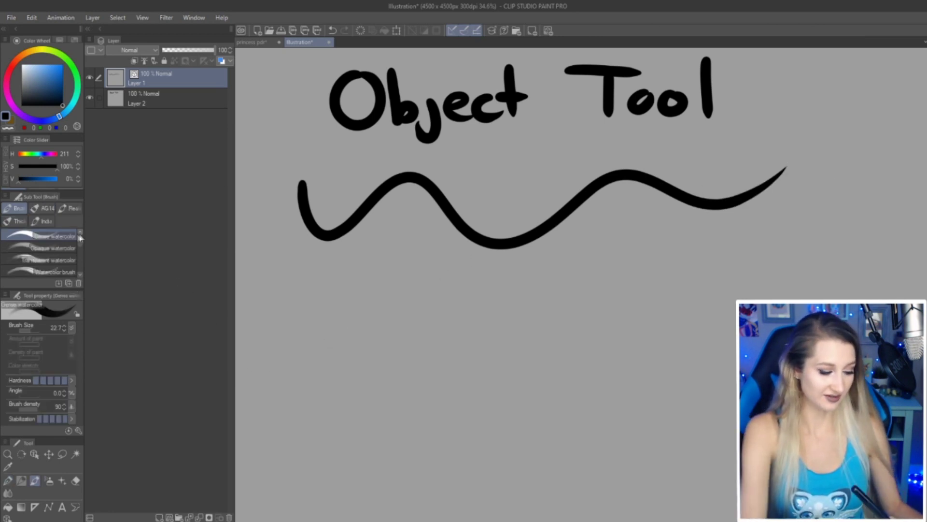
scroll(77, 248, down, 2)
scroll(80, 252, down, 3)
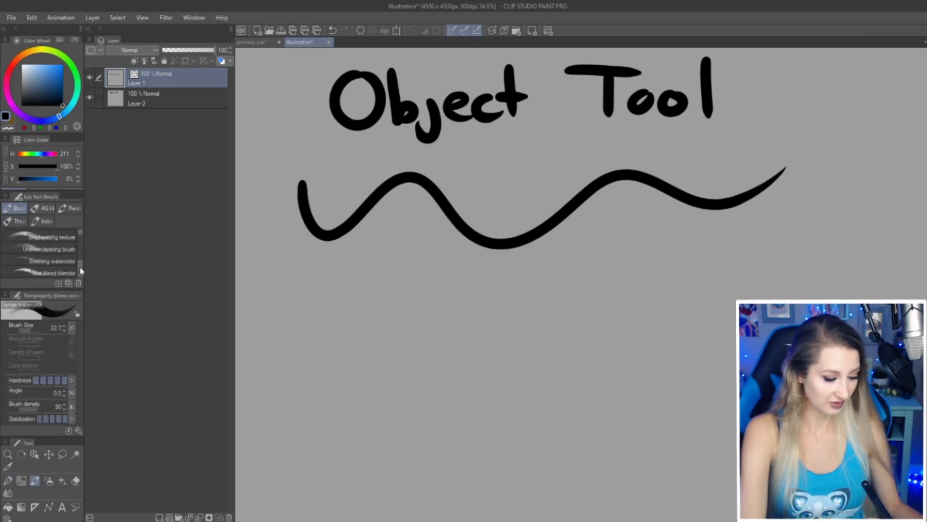
click(48, 272)
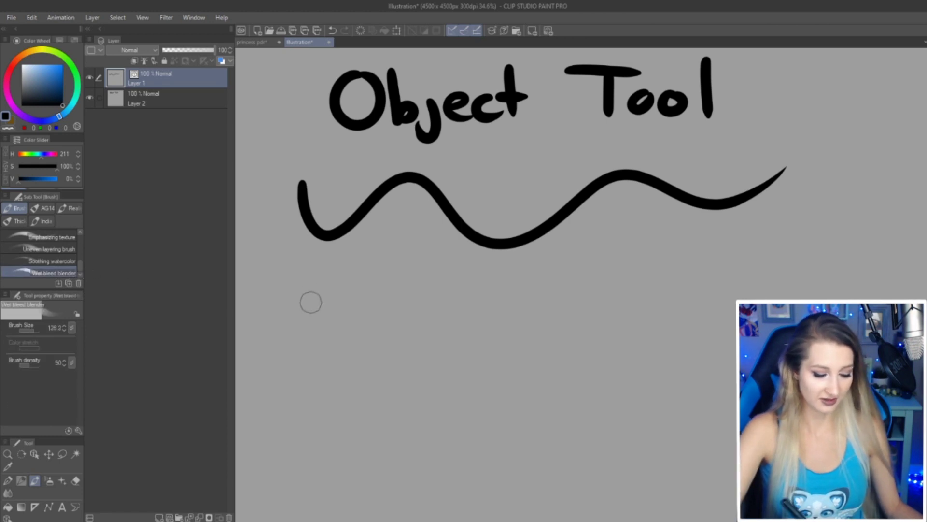
mouse_move(294, 305)
mouse_down()
mouse_move(588, 319)
mouse_move(795, 302)
mouse_up()
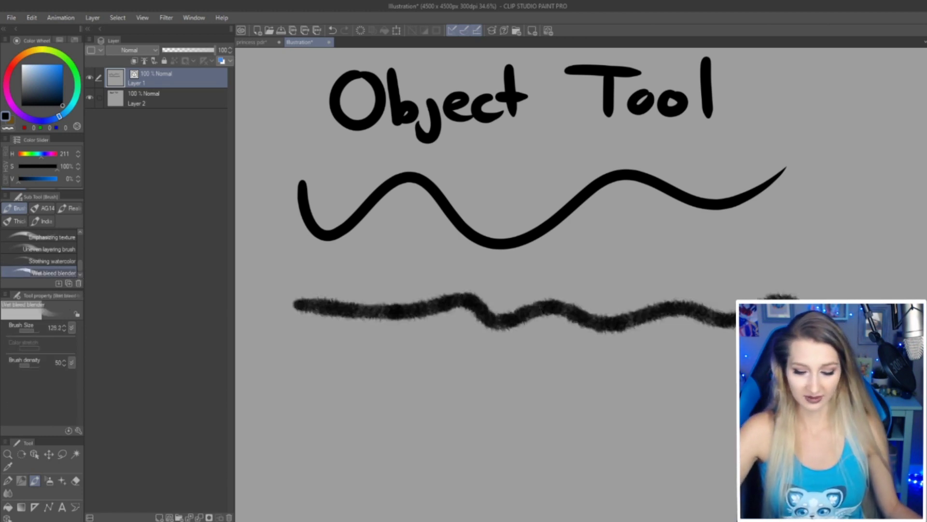
mouse_move(531, 270)
mouse_down()
mouse_move(473, 282)
mouse_move(523, 282)
mouse_up()
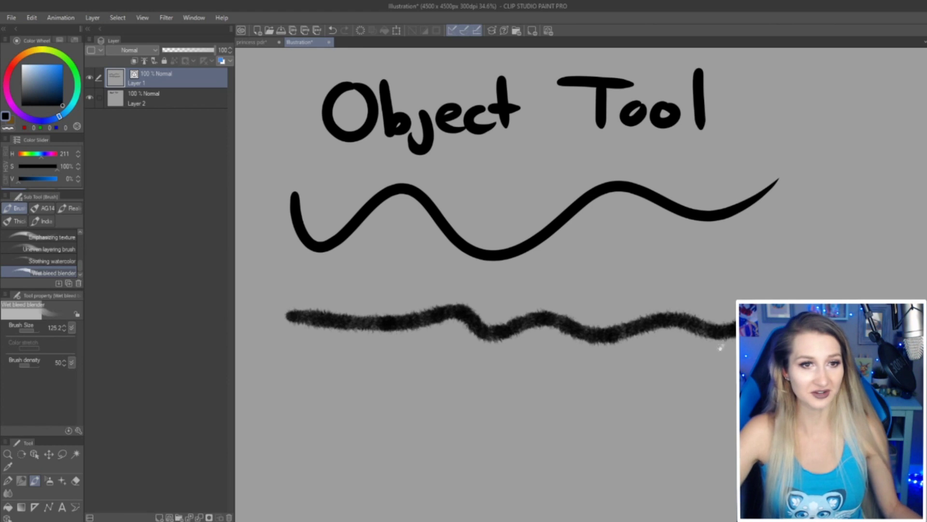
mouse_move(720, 346)
mouse_down()
mouse_move(705, 331)
mouse_move(705, 311)
mouse_move(724, 352)
mouse_up()
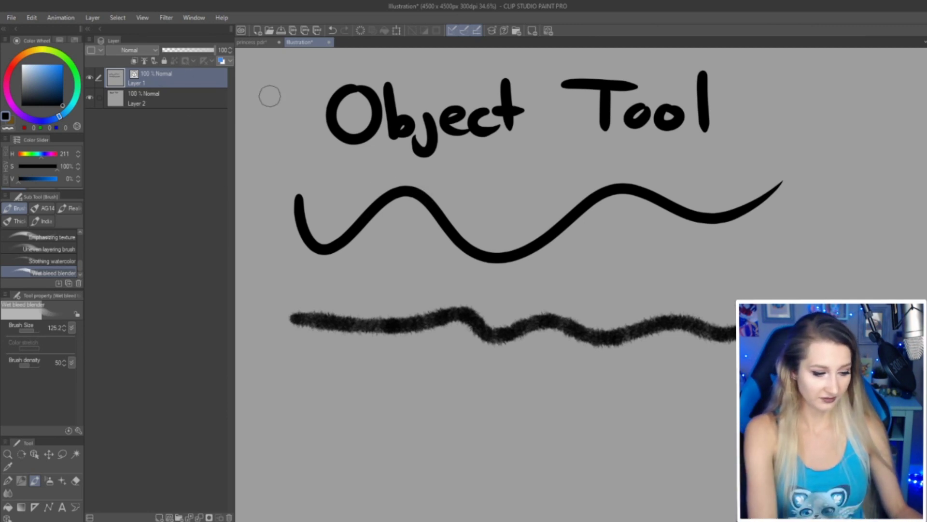
Step: Look through the Correct line sub tools, including Control point, line width, simplify, redraw, pinch and connect, then select Object Free Transform
click(8, 517)
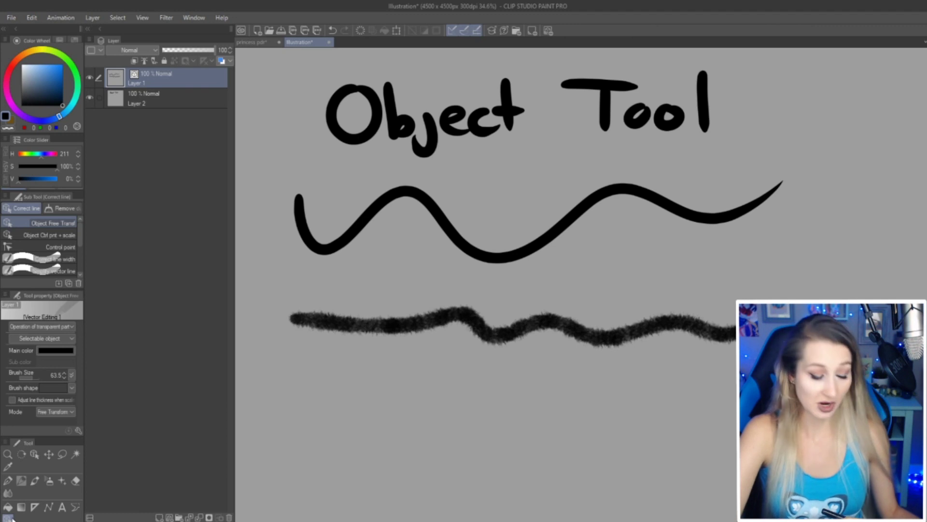
click(70, 235)
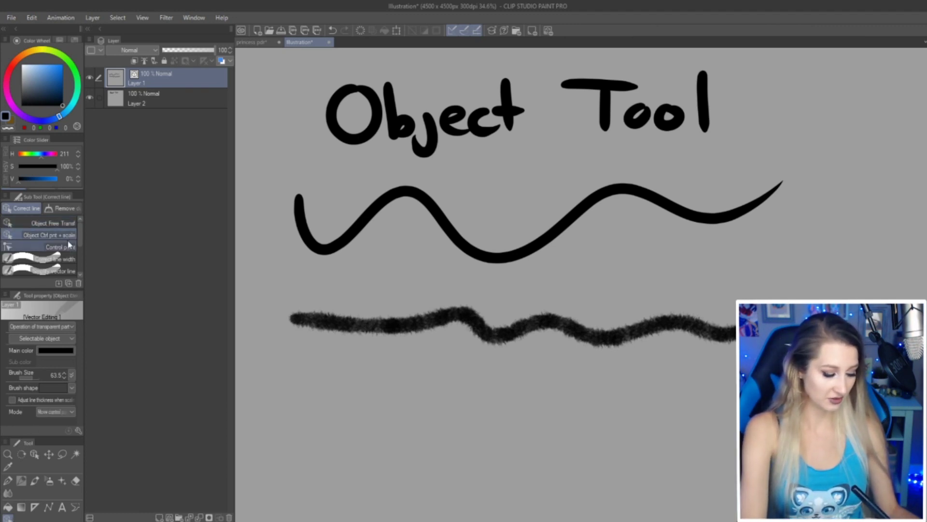
click(63, 247)
click(70, 259)
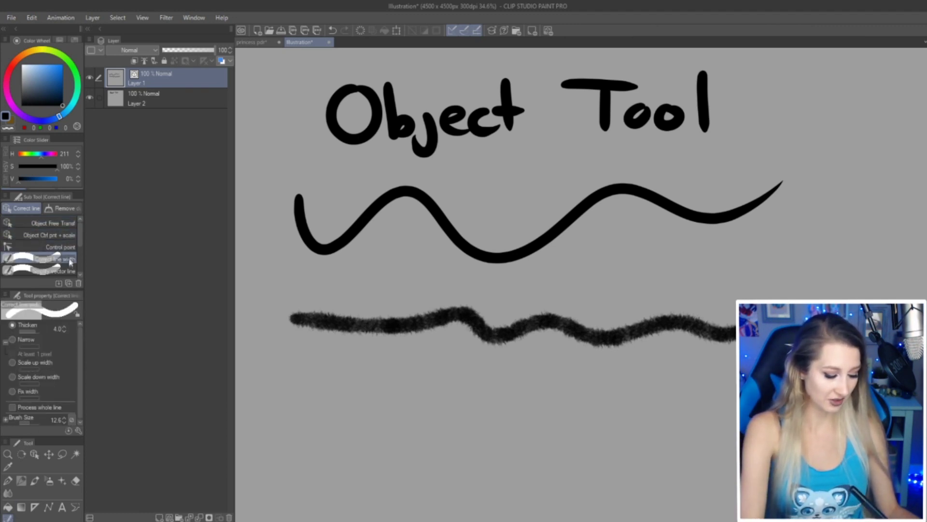
click(67, 270)
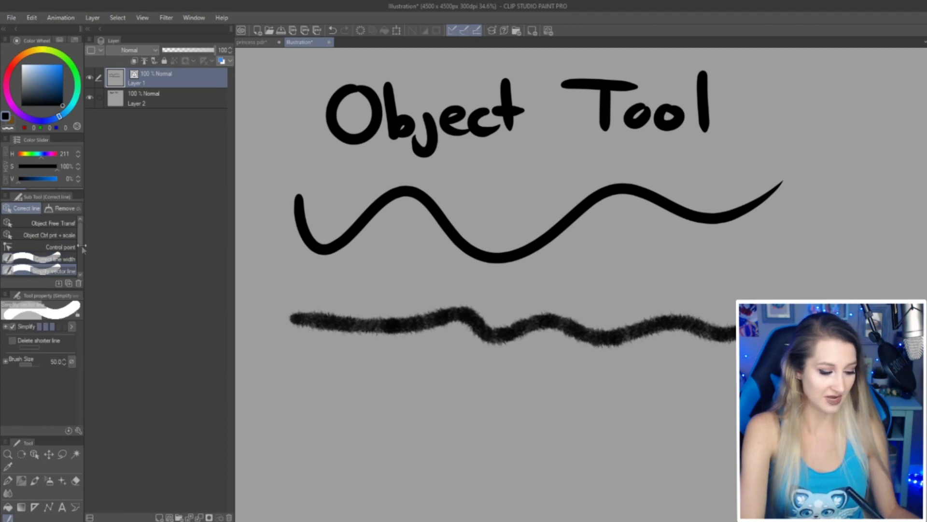
scroll(80, 251, down, 1)
scroll(81, 251, down, 3)
click(67, 248)
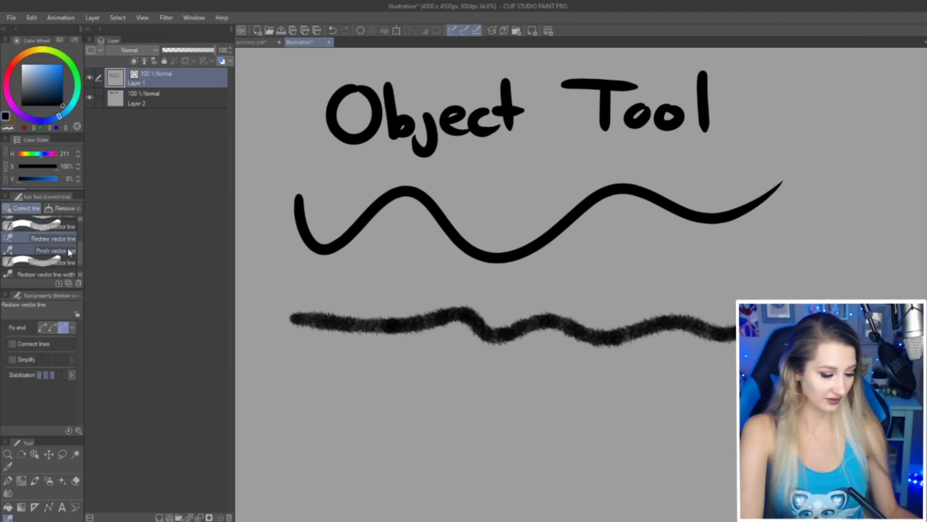
click(70, 263)
scroll(77, 236, up, 4)
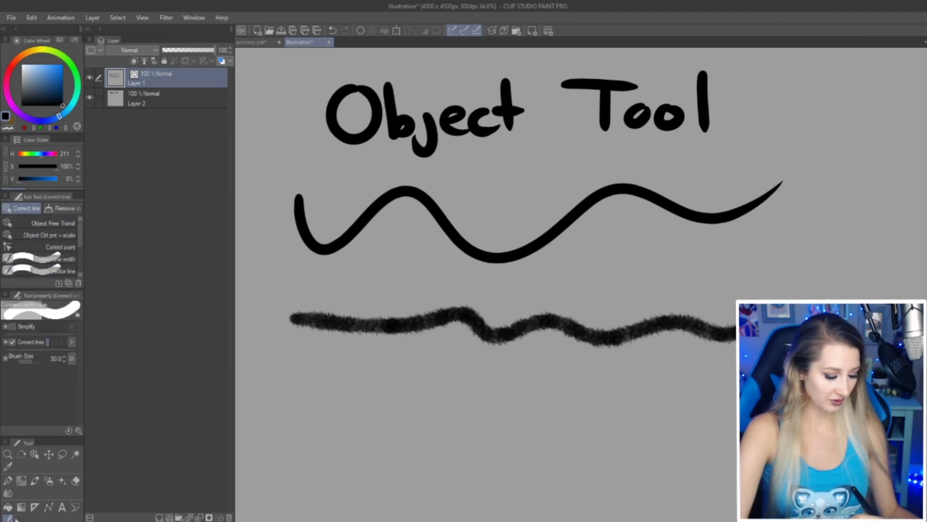
click(67, 223)
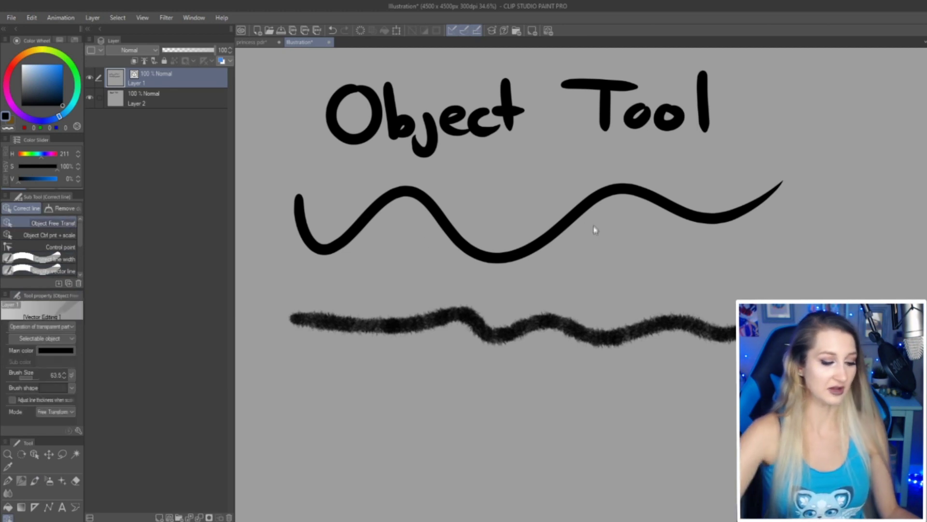
Step: Select the vector wave with Object Ctrl pnt + scale, and use Object Free Transform to stretch it slightly wider
click(49, 235)
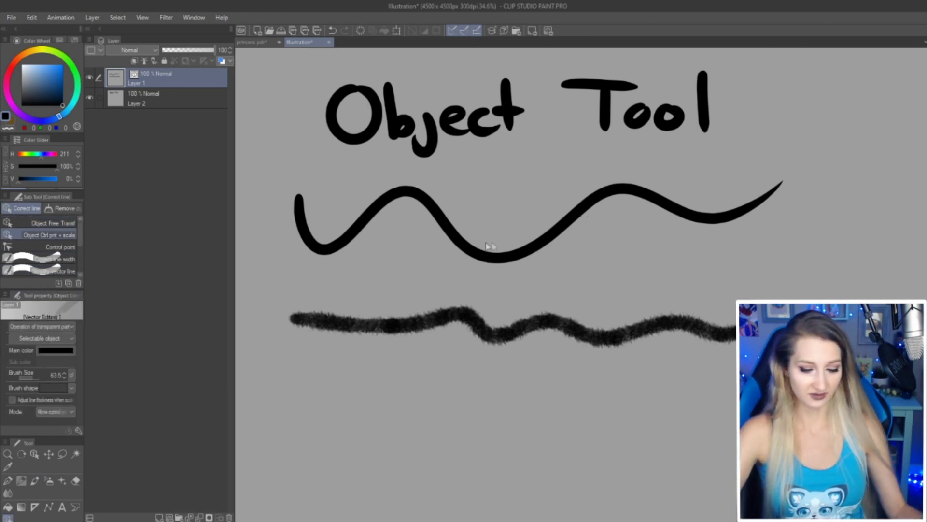
click(480, 250)
drag(802, 218, 817, 204)
drag(815, 162, 820, 160)
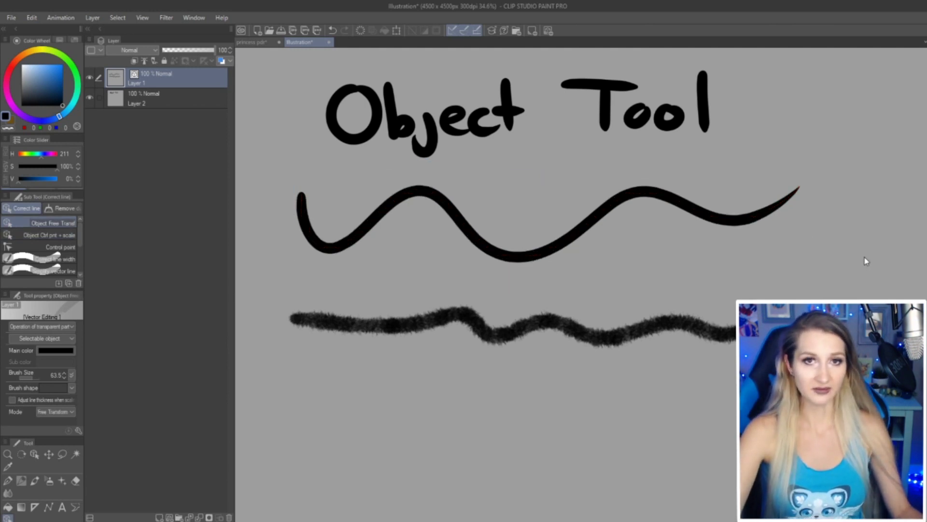
Step: Lasso the vector wave and try a Free Transform on the selection, then cancel it
key(m)
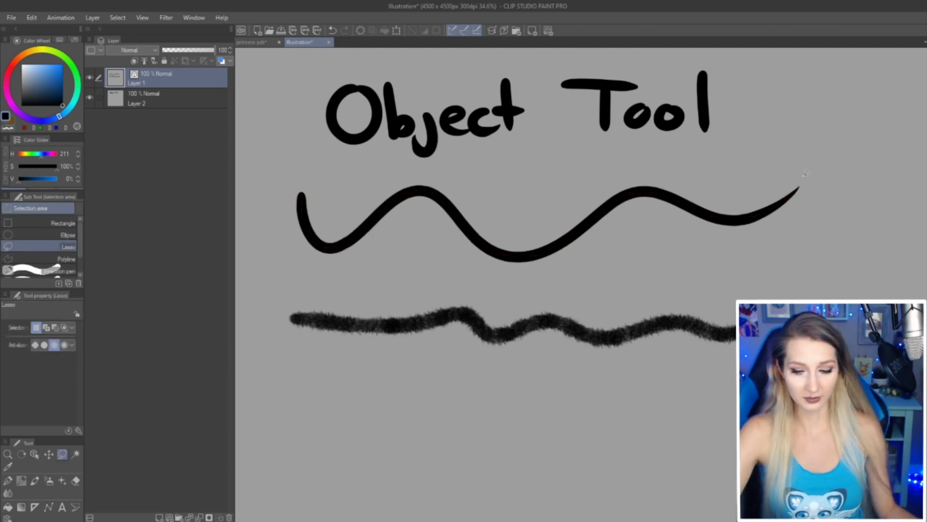
mouse_move(805, 172)
mouse_down()
mouse_move(348, 165)
mouse_move(263, 213)
mouse_move(430, 277)
mouse_move(672, 275)
mouse_move(814, 248)
mouse_move(836, 177)
mouse_move(816, 175)
mouse_up()
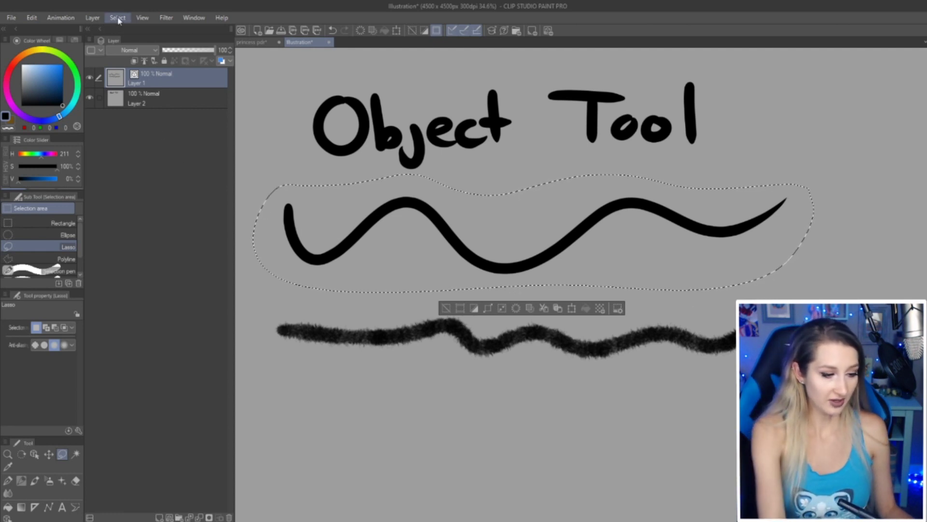
click(31, 17)
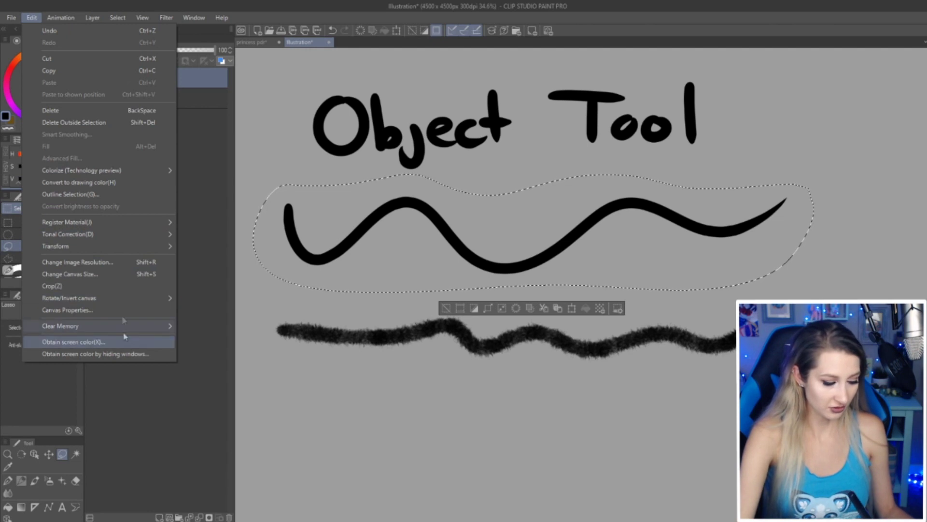
mouse_move(139, 245)
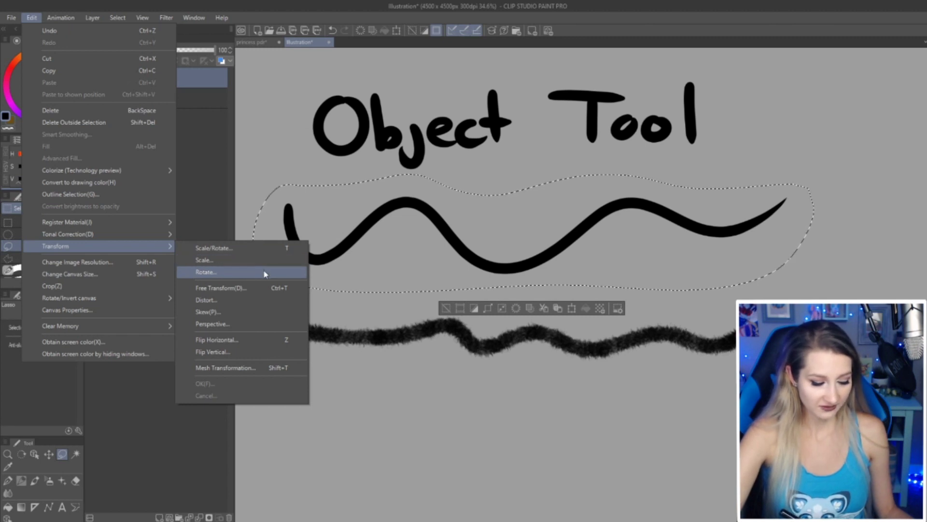
click(265, 287)
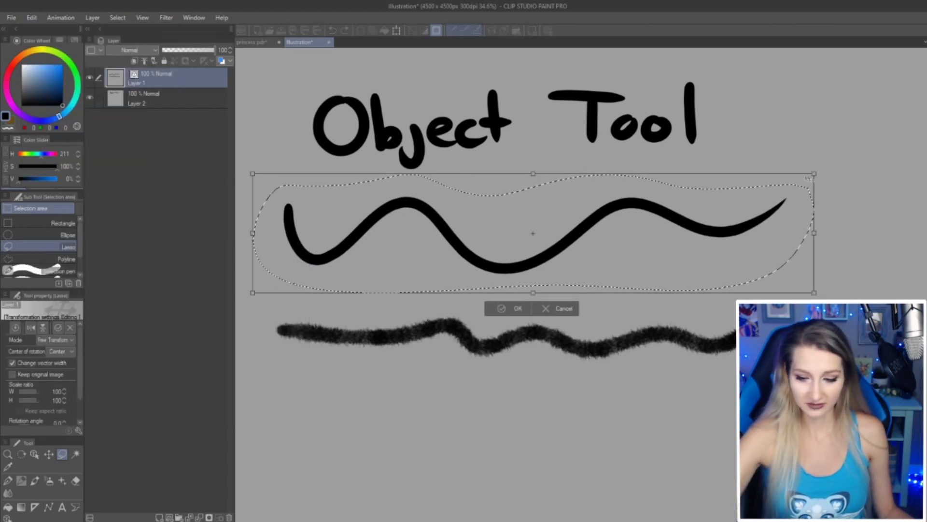
mouse_move(653, 186)
mouse_down()
mouse_move(642, 203)
mouse_move(628, 200)
mouse_move(829, 205)
mouse_move(581, 194)
mouse_up()
click(562, 308)
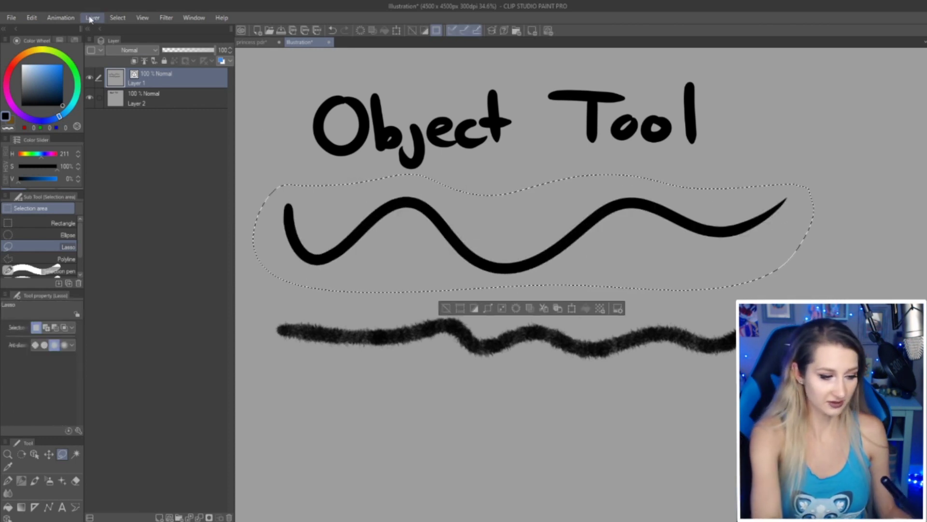
Step: Start a Mesh Transformation on the lassoed wave with 6 horizontal and 6 vertical lattice points
click(92, 17)
mouse_move(31, 17)
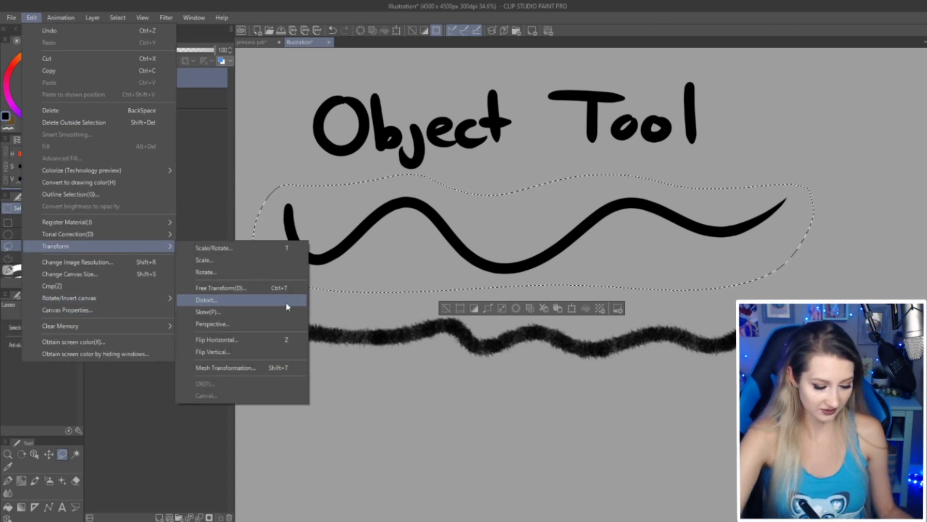
click(288, 369)
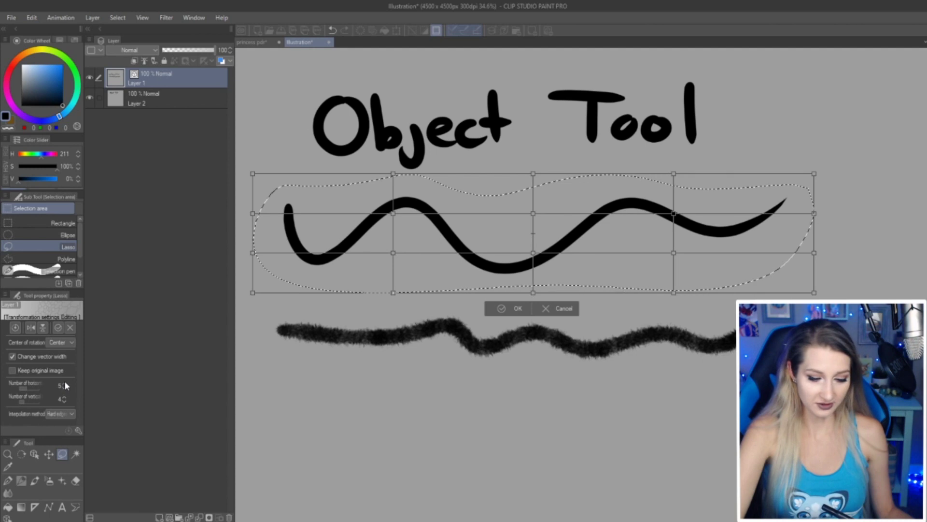
click(64, 396)
click(63, 396)
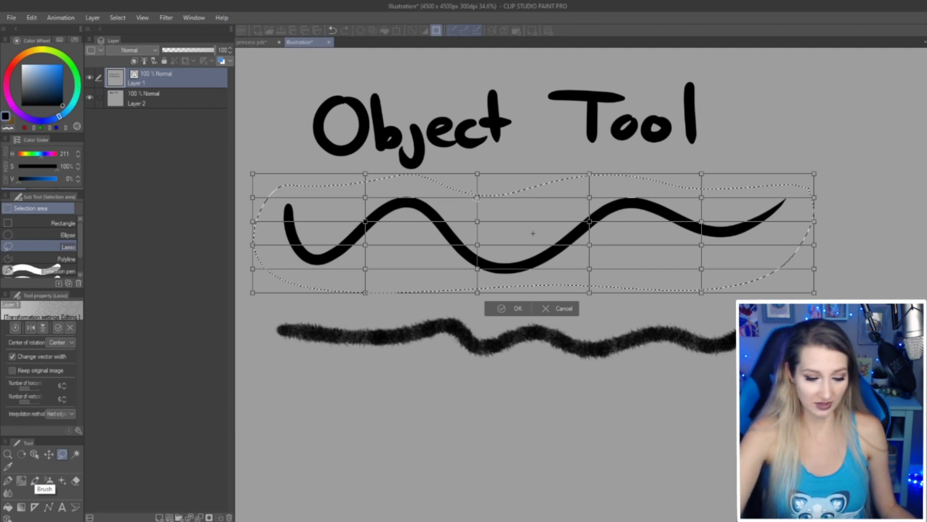
Step: Warp the wave by moving several inner mesh points and apply the change, then undo it and clear the selection
drag(365, 221, 379, 245)
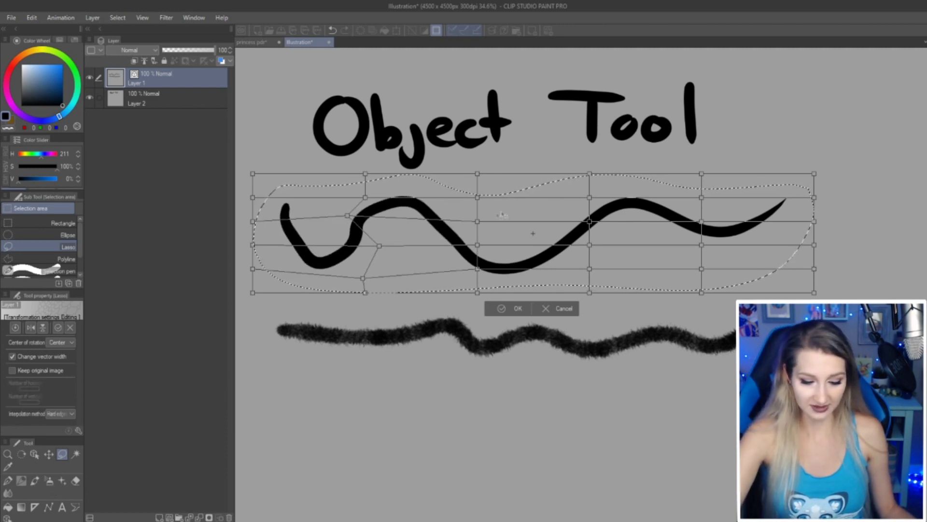
drag(477, 221, 490, 206)
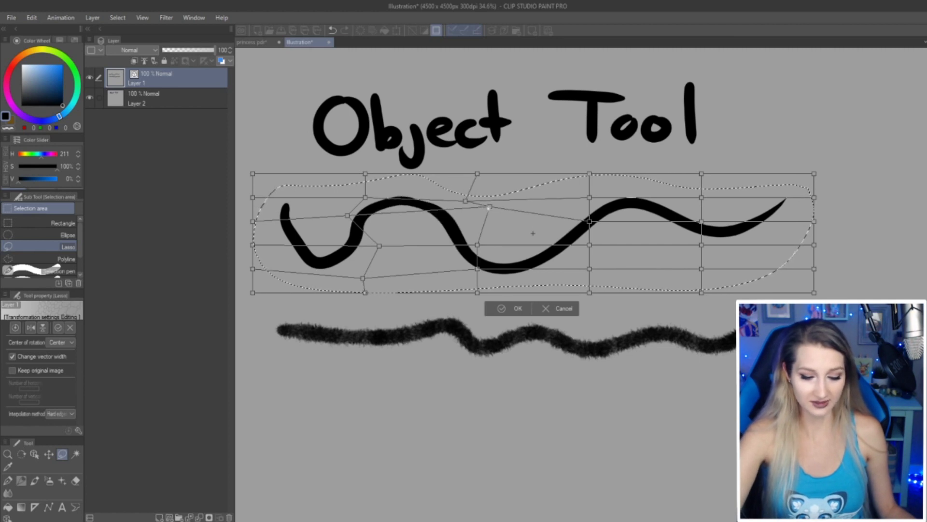
drag(478, 247, 474, 251)
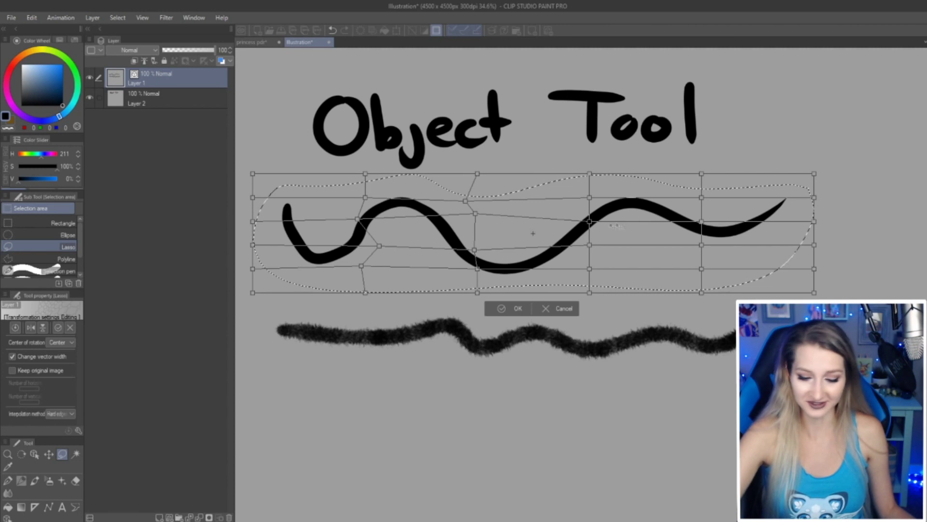
drag(590, 221, 605, 227)
drag(702, 224, 684, 230)
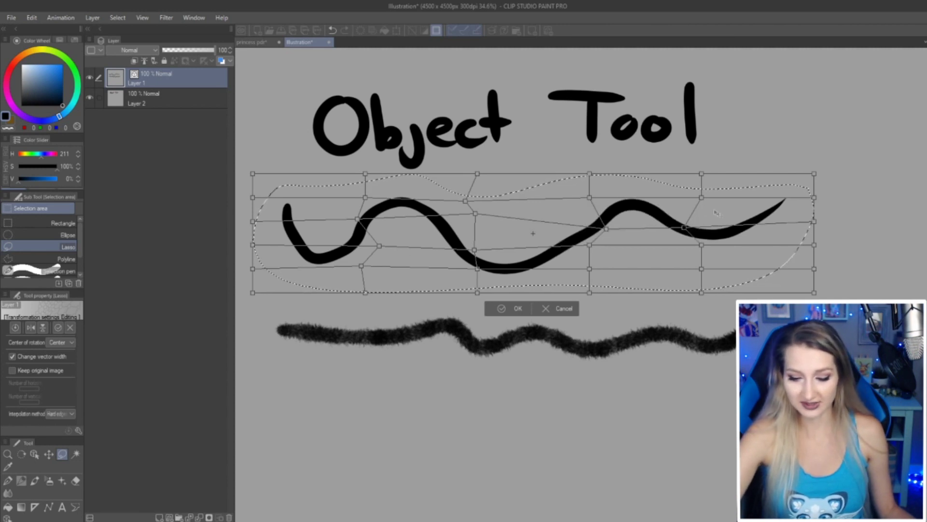
drag(702, 199, 718, 244)
drag(589, 198, 576, 193)
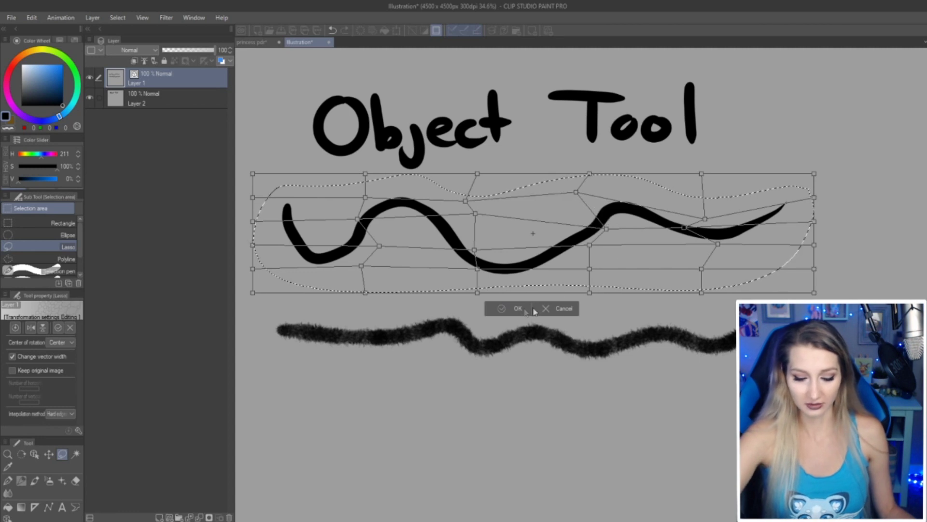
key(Return)
key(ctrl+z)
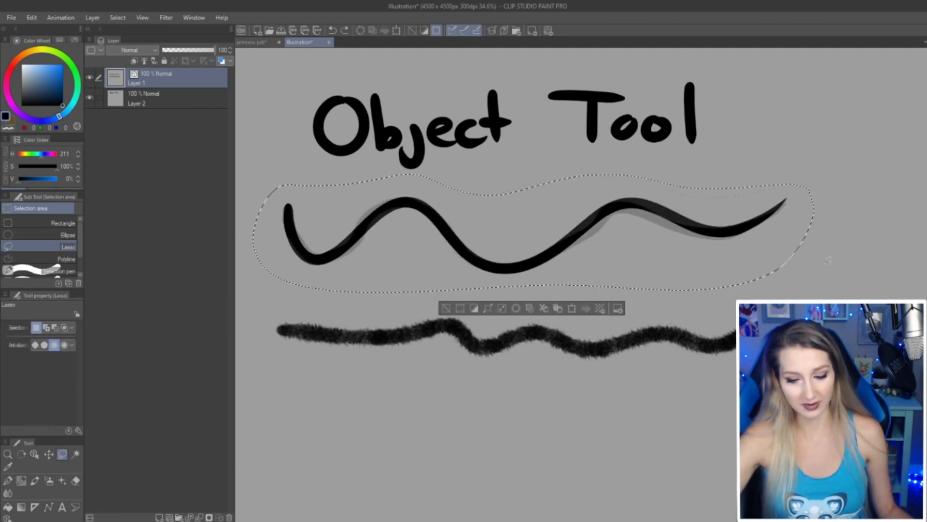
key(ctrl+d)
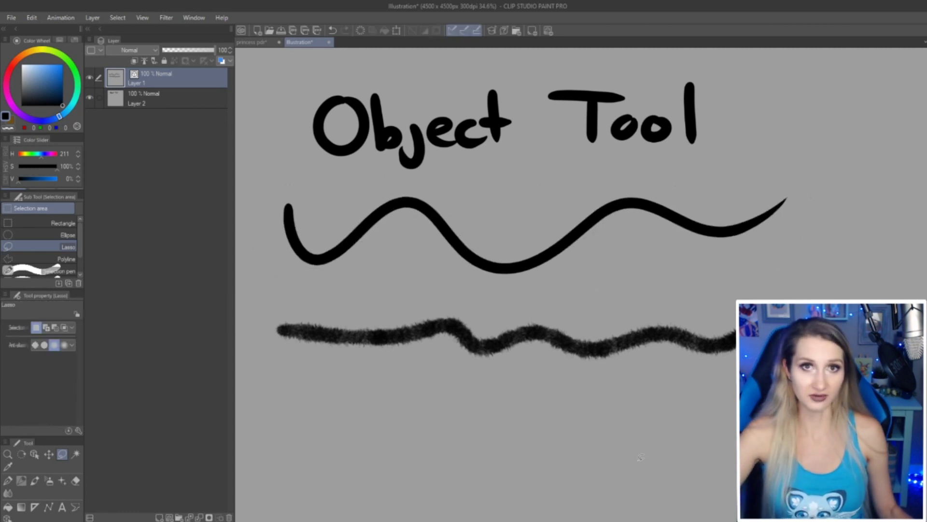
Step: Select the wave with Object Free Transform and set its main color to dark red, hex A20000
key(y)
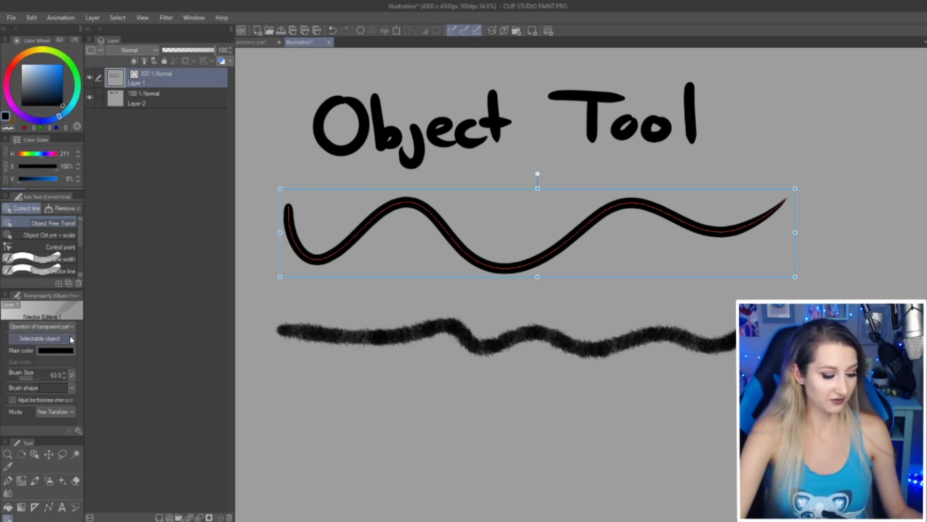
click(69, 352)
click(544, 125)
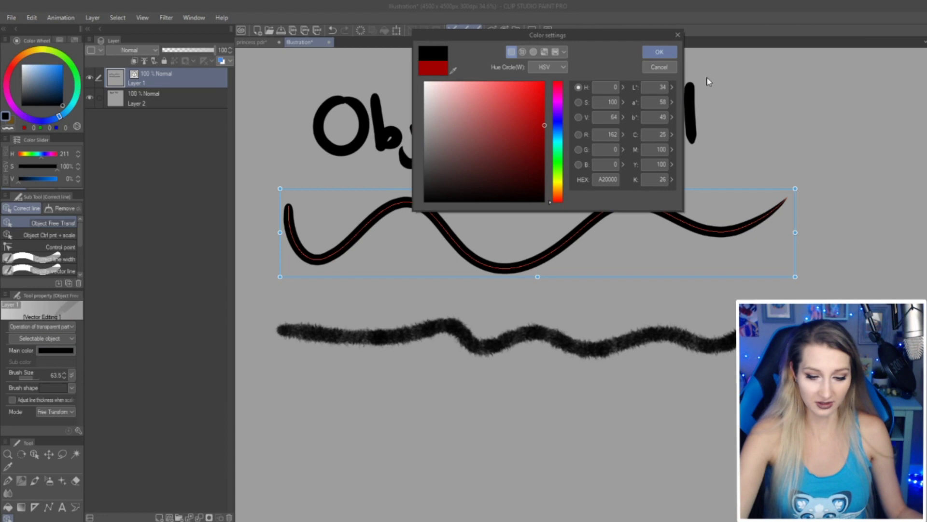
click(657, 54)
click(807, 160)
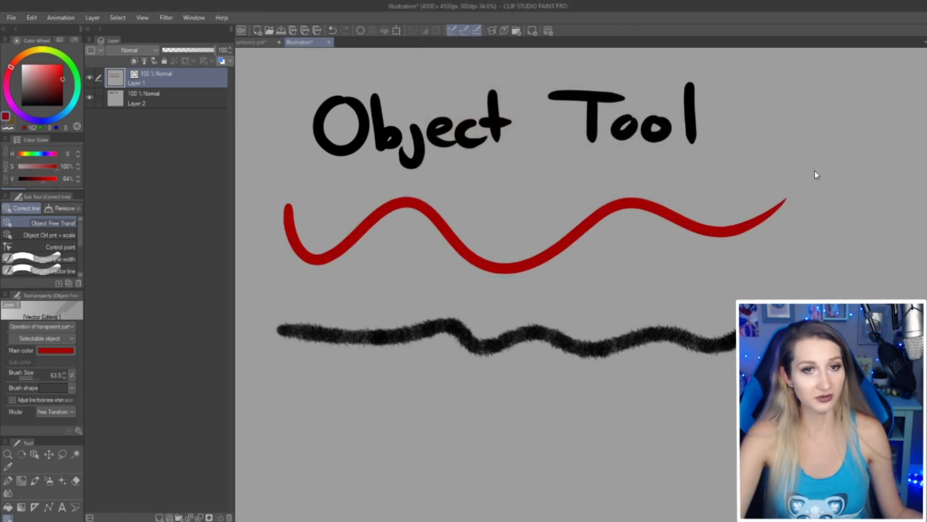
Step: Reselect the wave, set its main color back to black and raise its brush size to 102.5
click(315, 255)
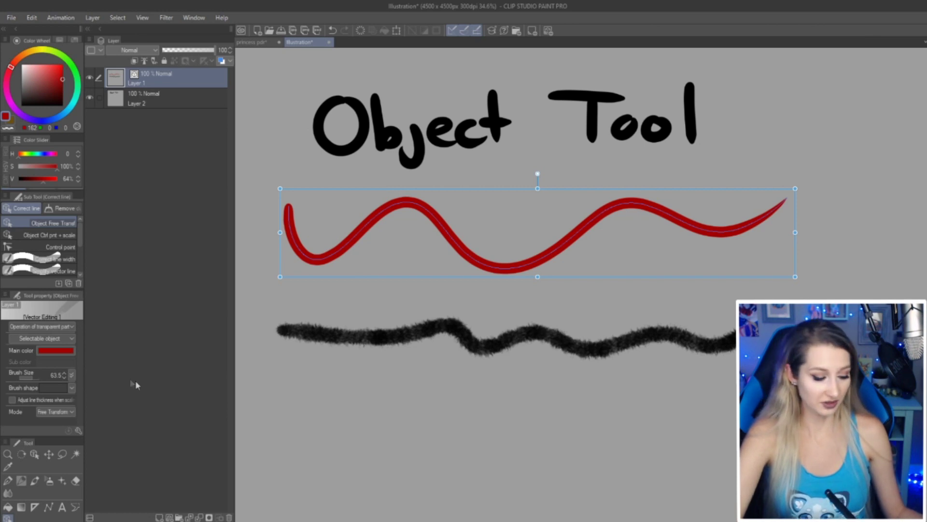
drag(45, 82, 110, 169)
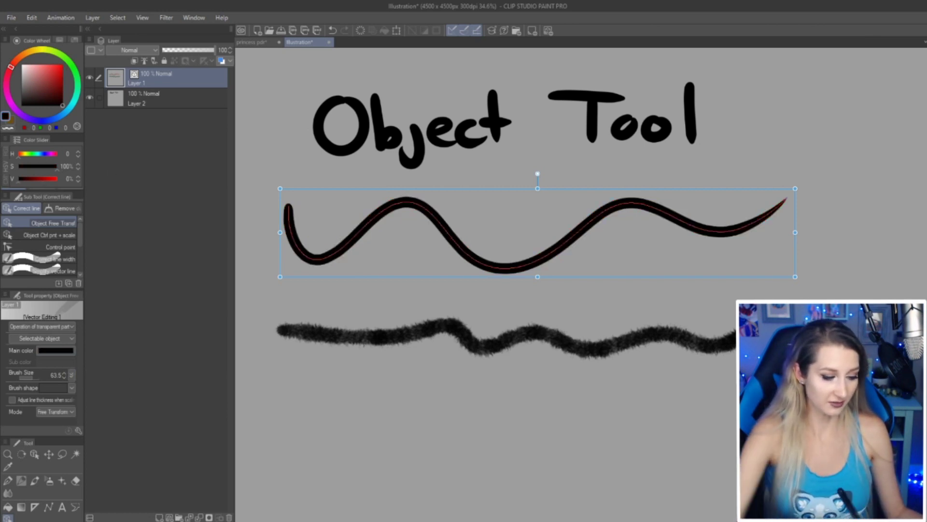
click(64, 371)
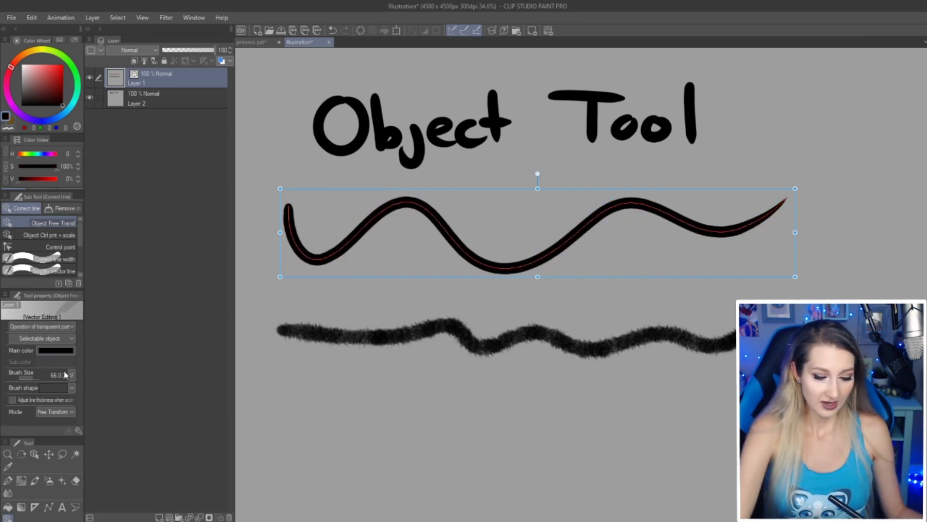
scroll(65, 374, up, 3)
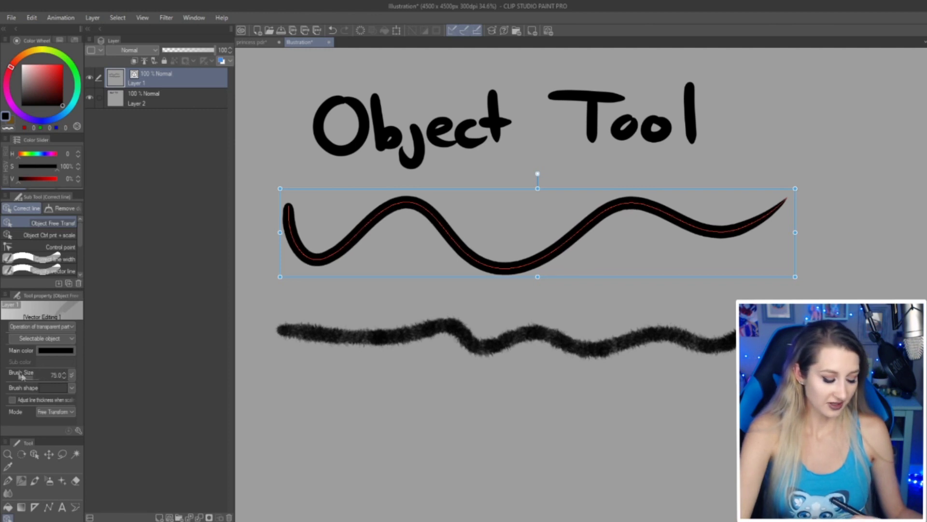
drag(31, 381, 26, 381)
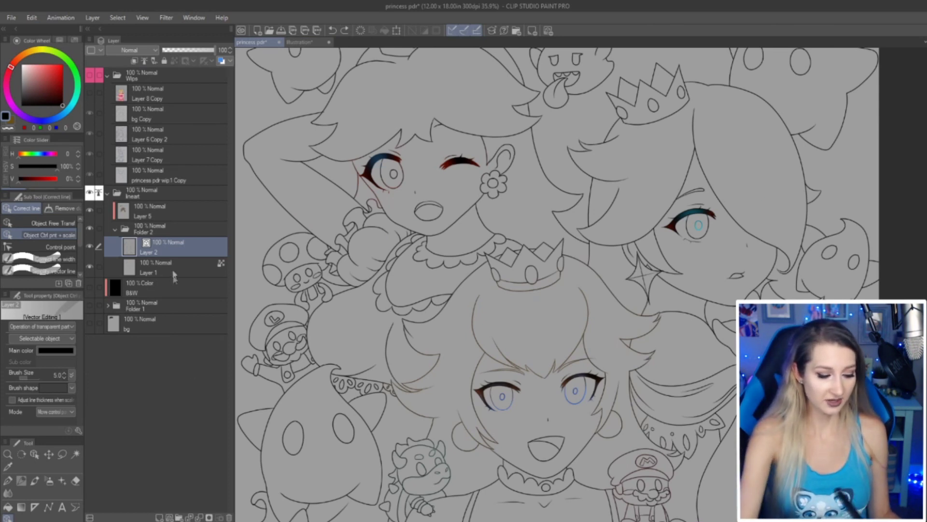
Step: In the princess pdr document, use Object Free Transform to thicken Layer 2's line art to brush size 13, thin it, and set it to 5
key(comma)
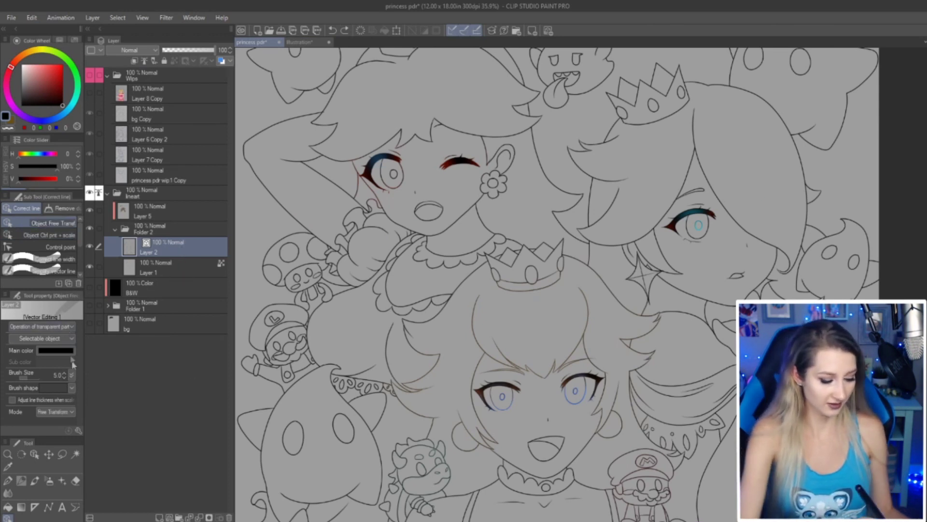
click(64, 371)
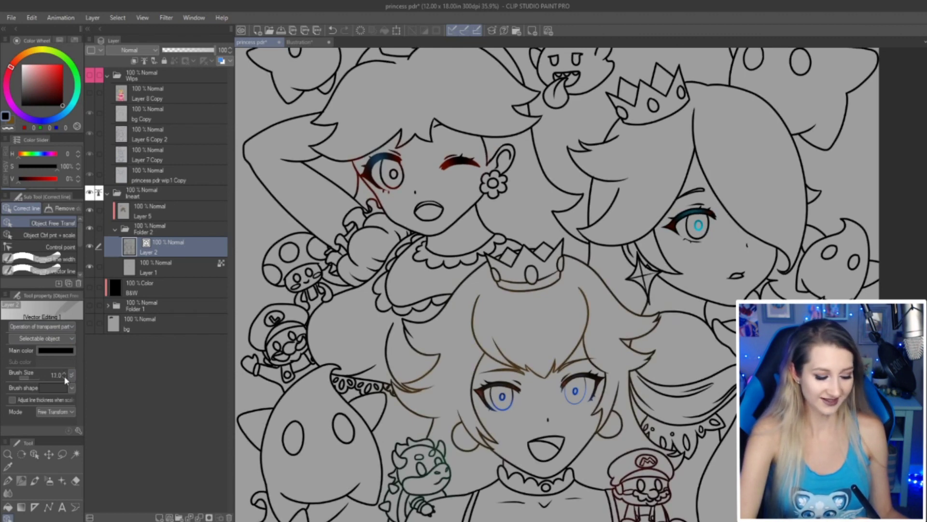
scroll(64, 377, down, 6)
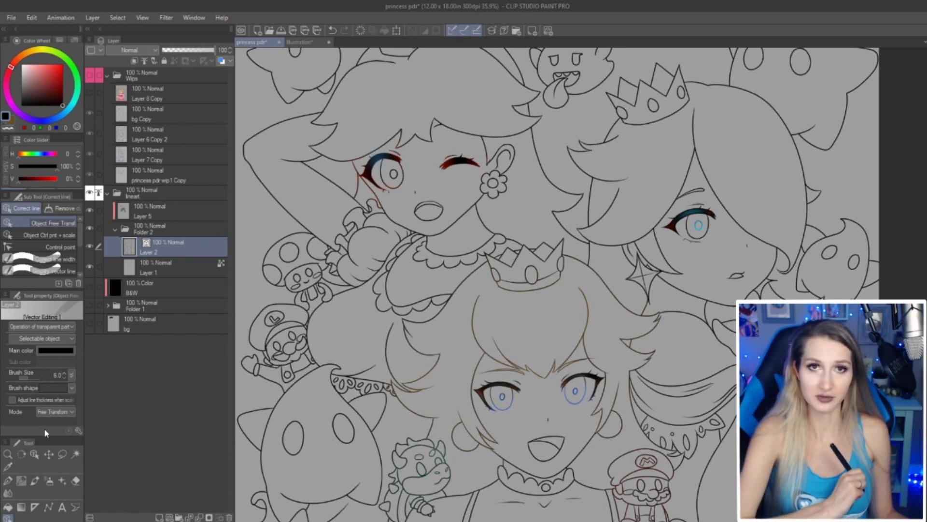
scroll(66, 377, down, 2)
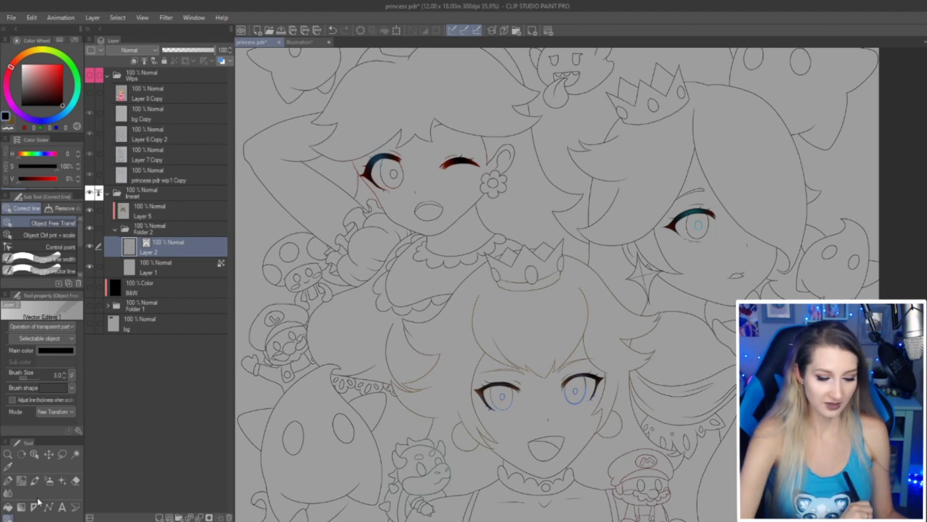
scroll(70, 376, up, 2)
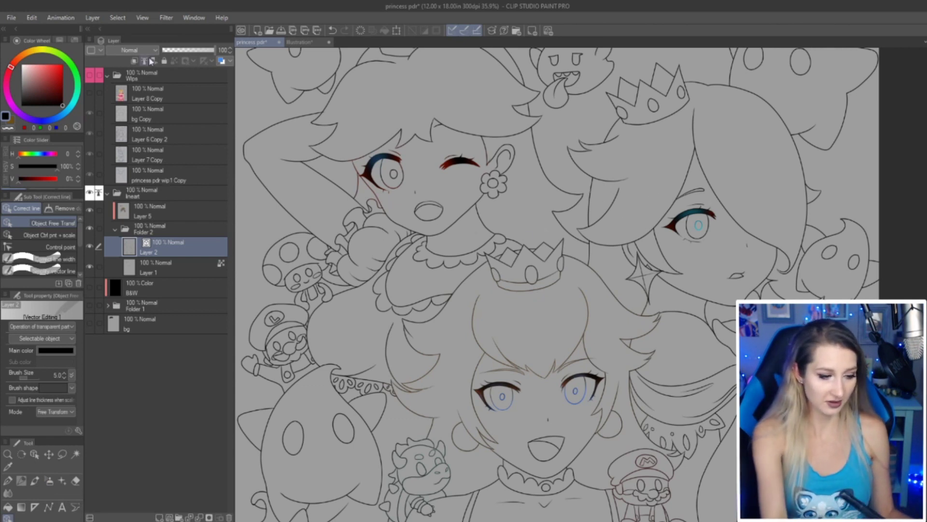
Step: Return to the Illustration document, enlarge the sub tool list and kink the wave's first rise by moving control points with Object Ctrl pnt + scale
click(300, 42)
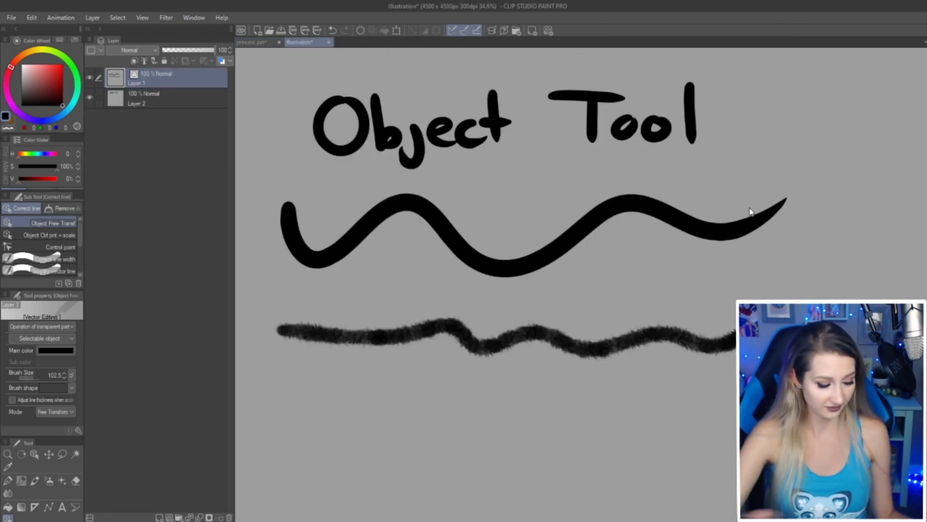
drag(83, 289, 84, 318)
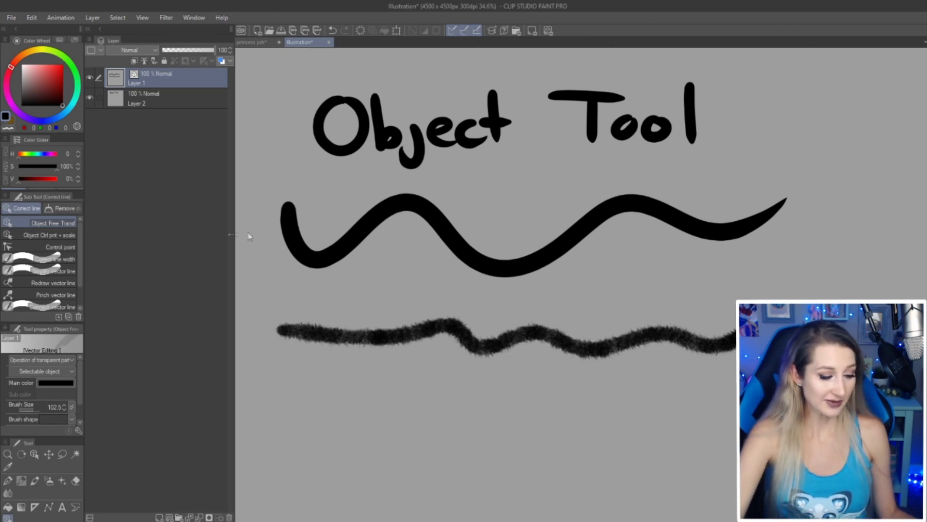
click(62, 236)
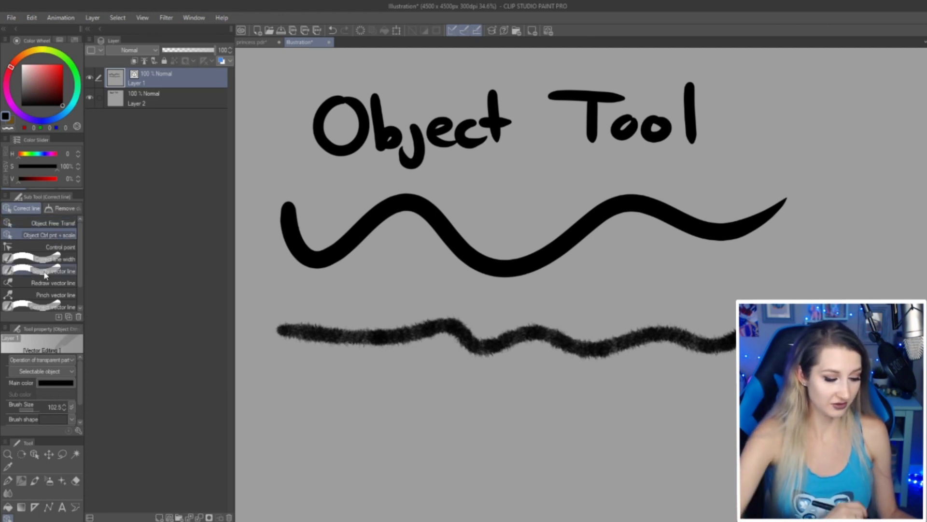
click(378, 224)
drag(372, 221, 346, 227)
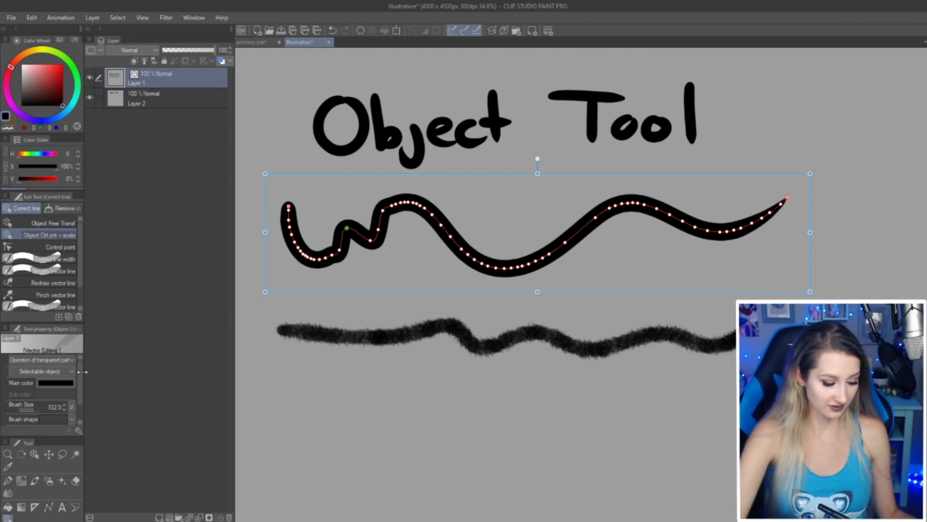
Step: Enlarge the tool property area, smooth the kink on the wave's first rise by moving its control points, and deselect the wave
drag(69, 324, 69, 277)
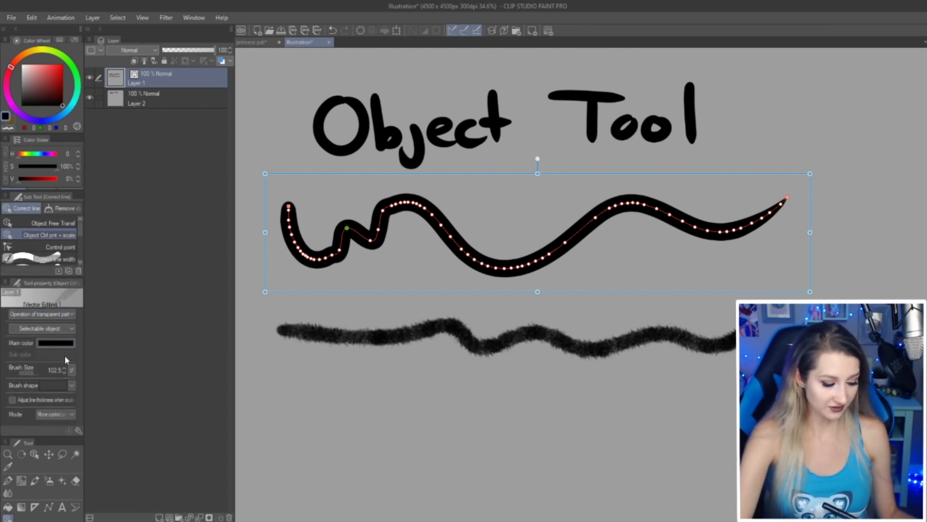
drag(370, 240, 342, 250)
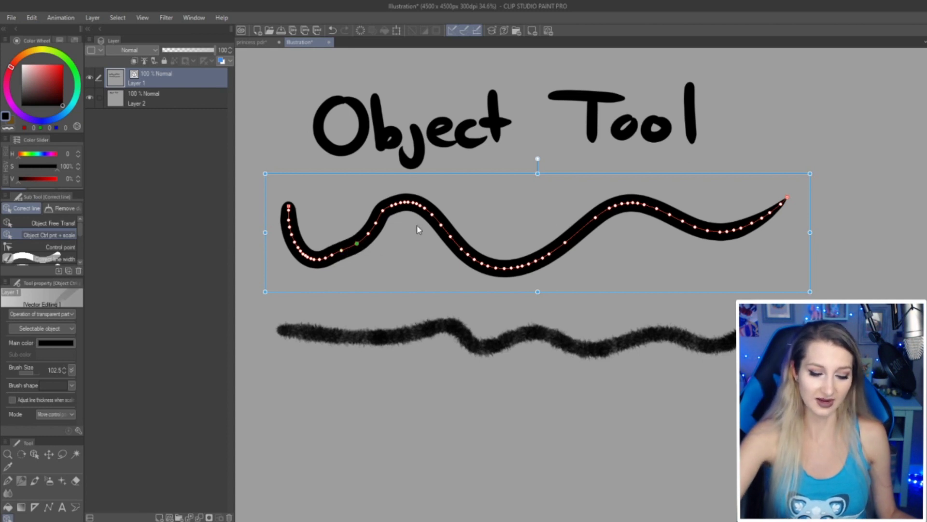
click(382, 213)
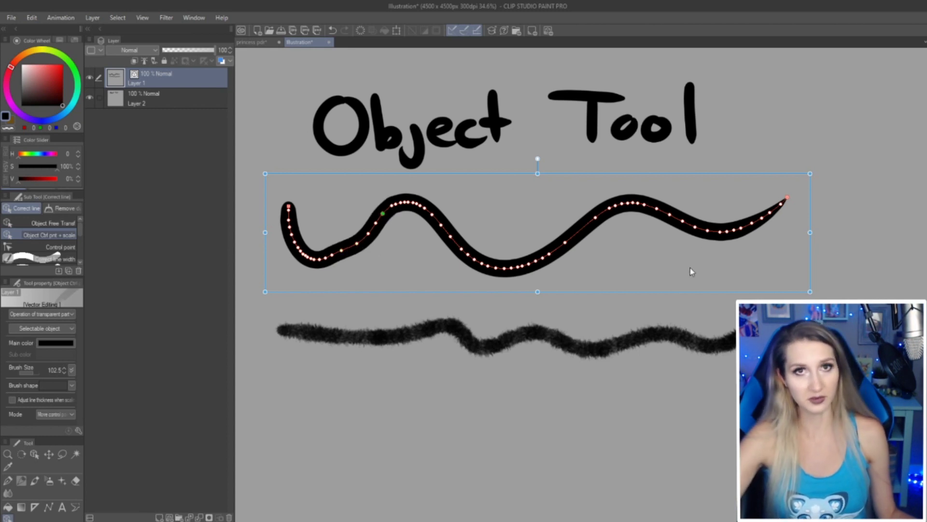
drag(389, 226, 343, 256)
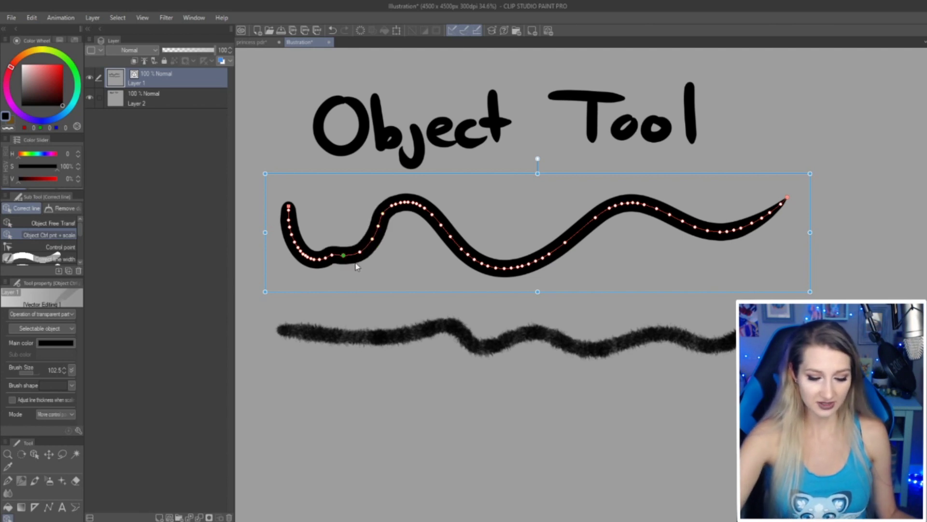
click(499, 404)
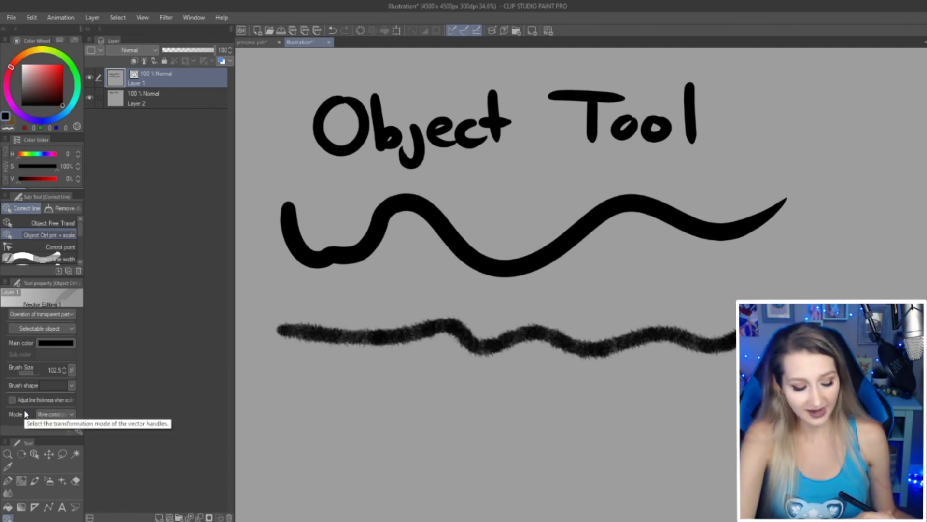
Step: Simplify the wave's control points with Simplify vector line from its first rise to its second crest
scroll(81, 265, down, 2)
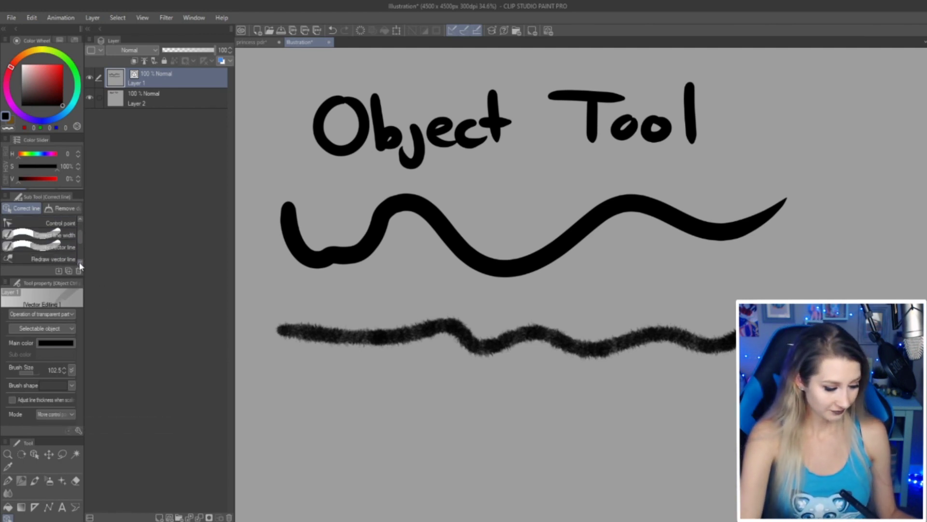
click(76, 244)
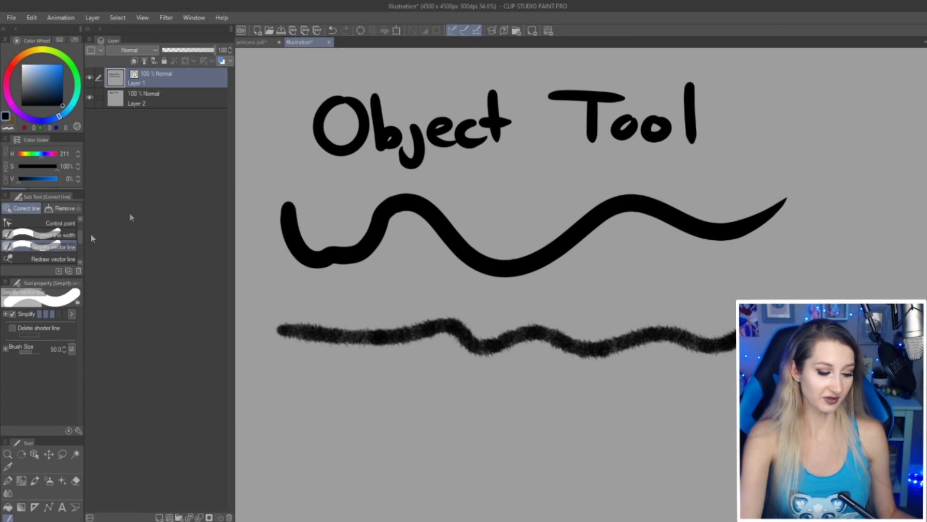
mouse_move(372, 225)
mouse_down()
mouse_move(347, 242)
mouse_move(435, 213)
mouse_move(526, 271)
mouse_move(669, 204)
mouse_up()
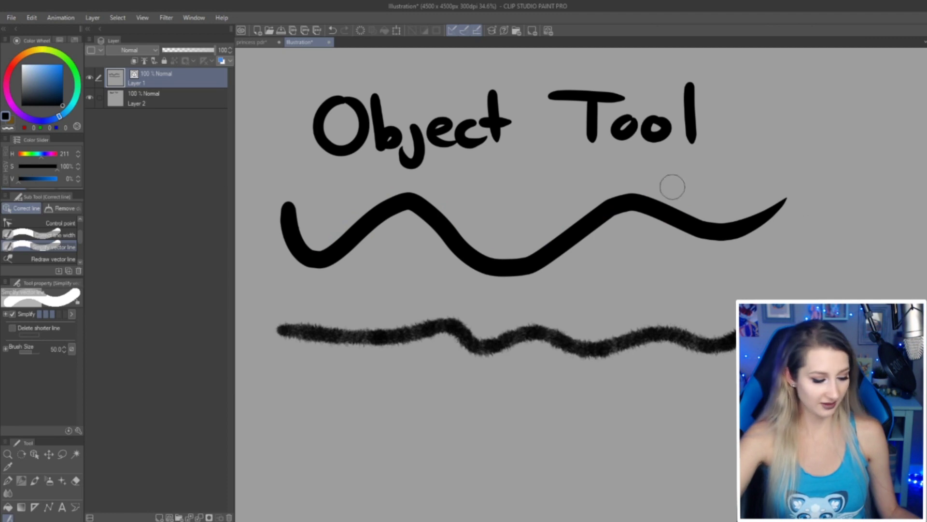
Step: Reshape the wave's first crest and second trough with Object Ctrl pnt + scale by moving the remaining control points, and deselect it
click(71, 224)
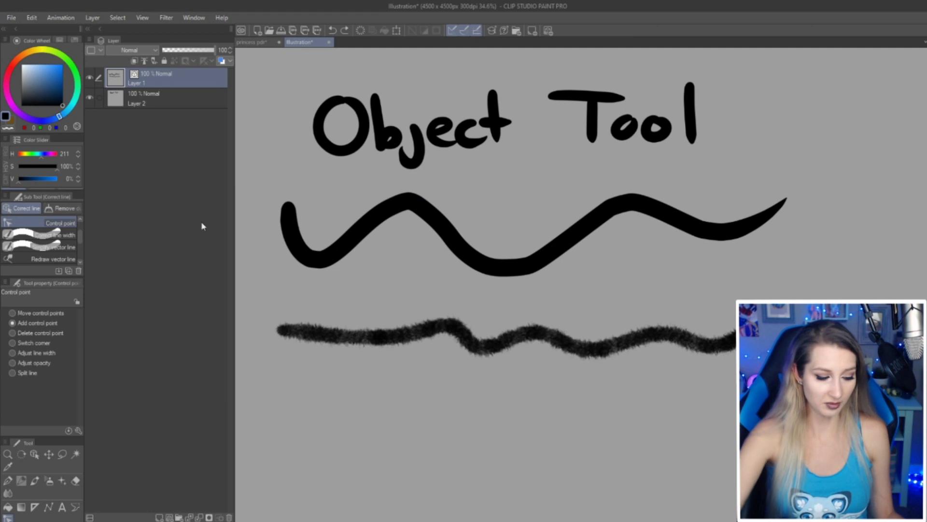
drag(79, 238, 80, 226)
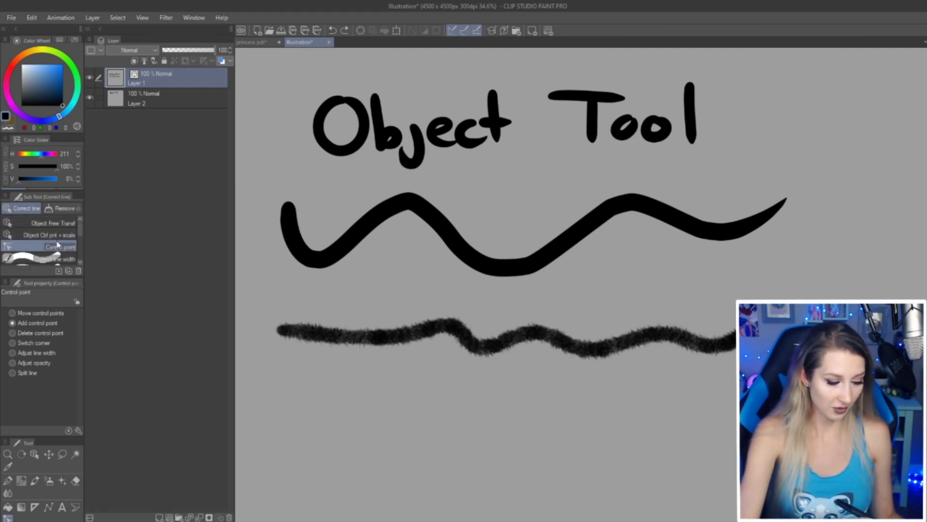
click(64, 235)
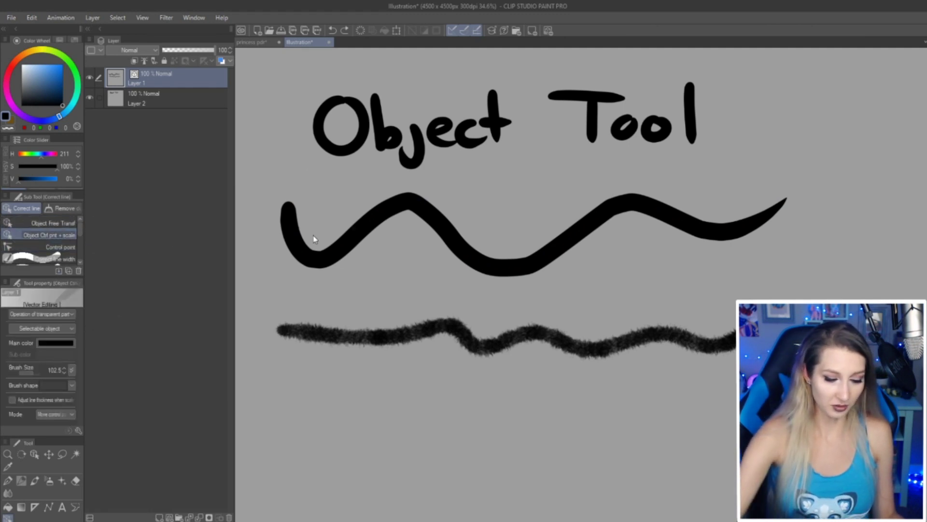
click(371, 223)
mouse_move(372, 220)
mouse_down()
mouse_move(396, 206)
mouse_move(424, 210)
mouse_up()
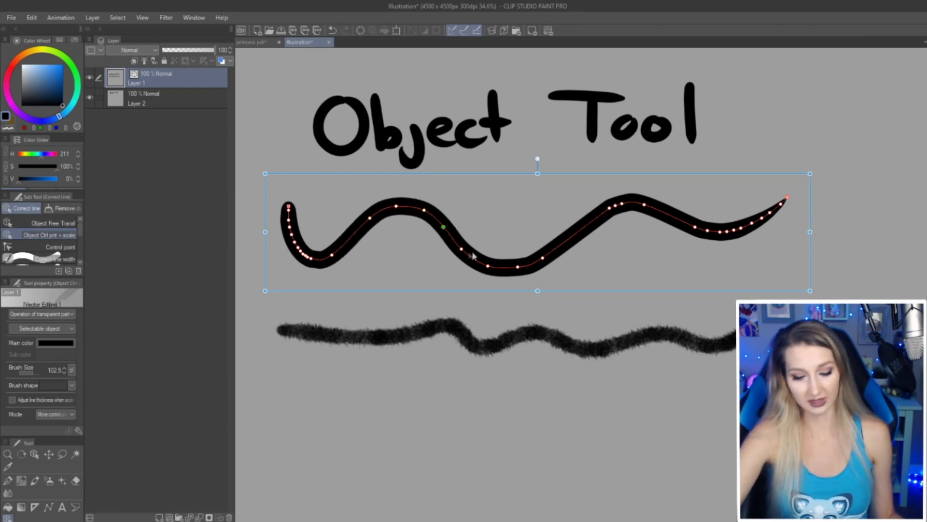
click(488, 266)
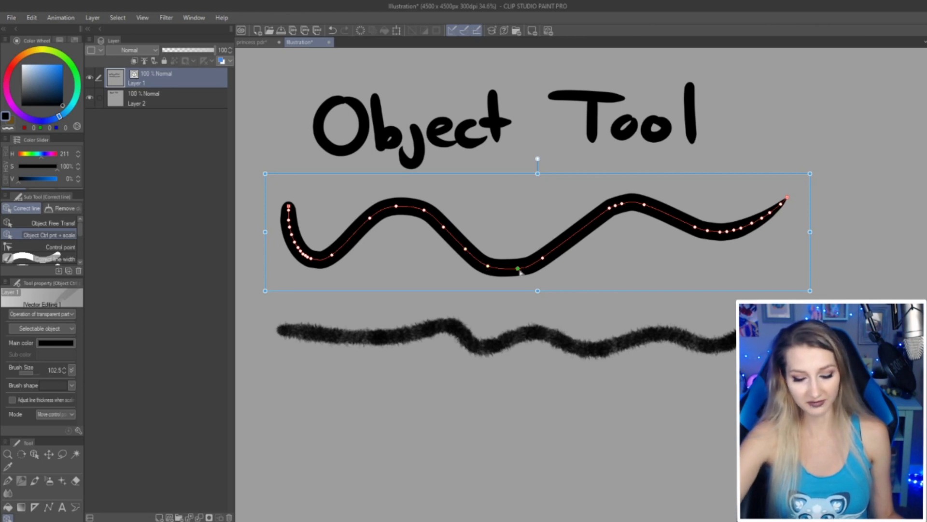
drag(543, 258, 572, 239)
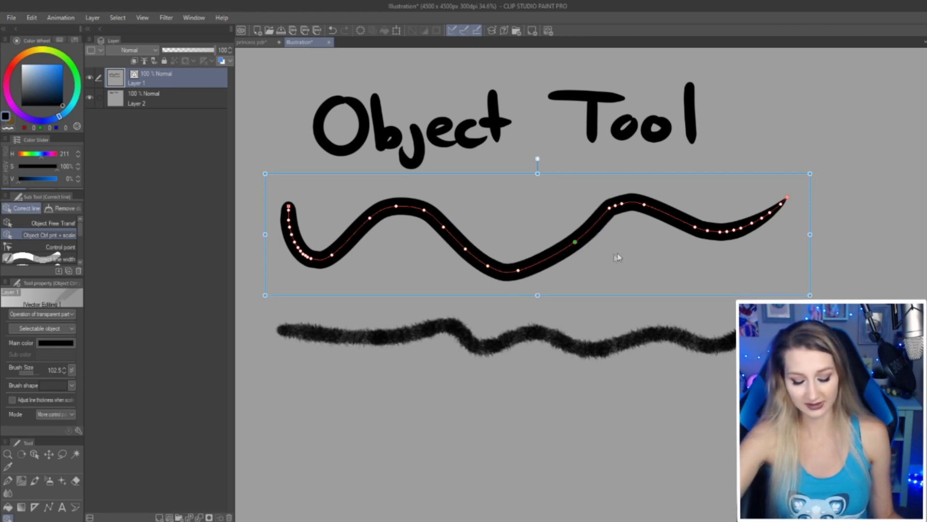
drag(518, 271, 536, 268)
click(620, 253)
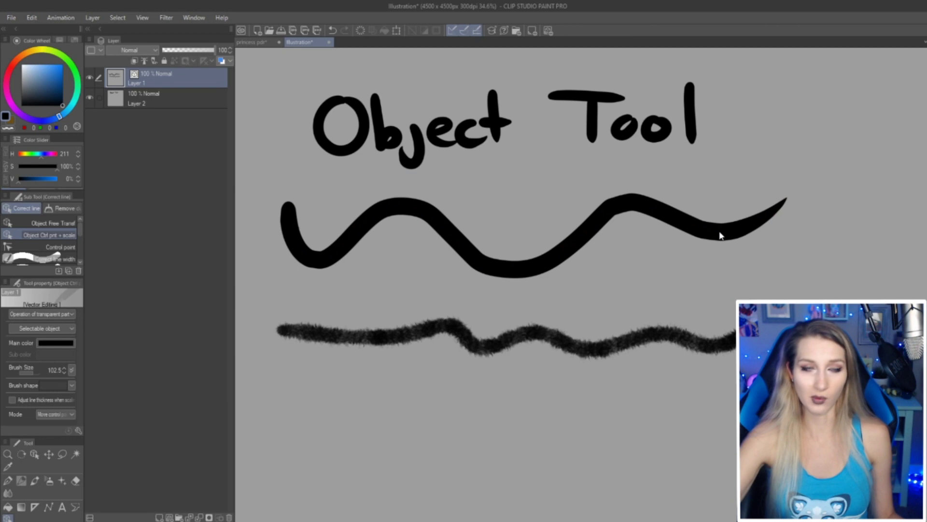
Step: Reselect the wave, nudge a control point at its second crest, and deselect it
click(488, 265)
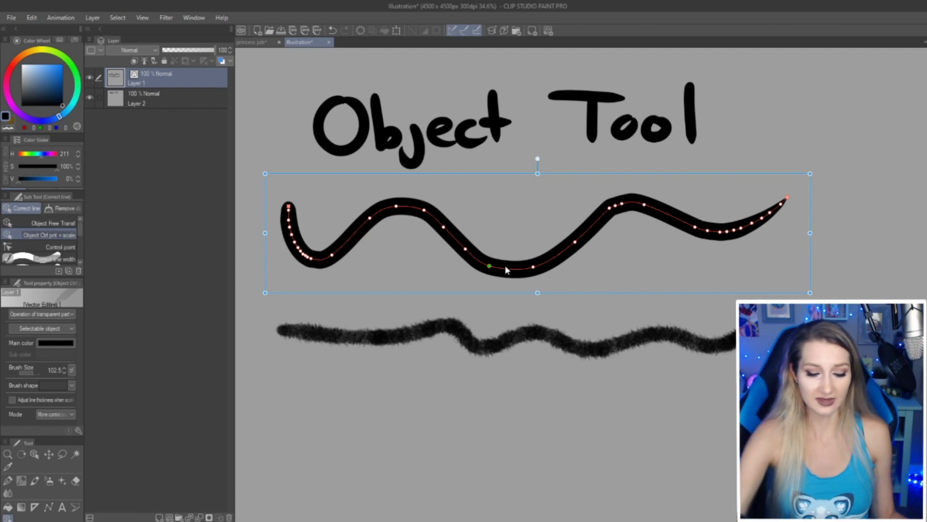
click(616, 206)
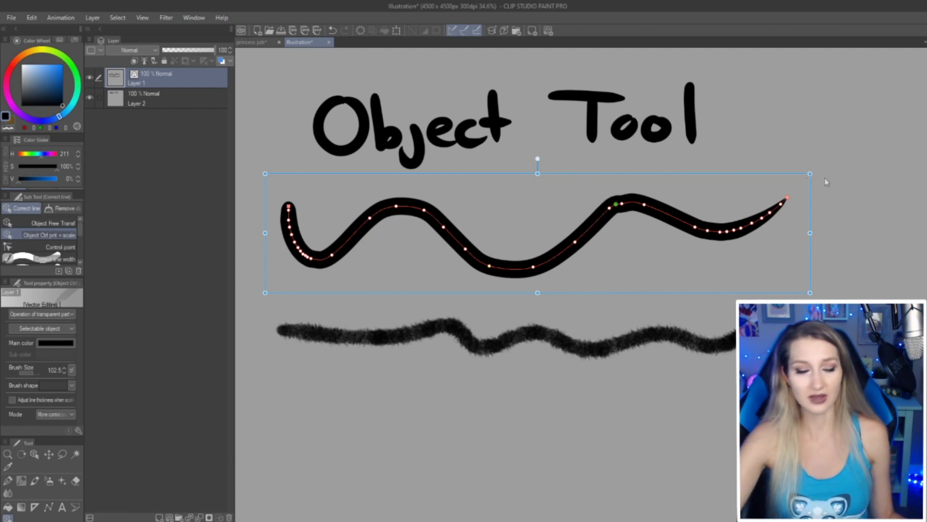
click(839, 210)
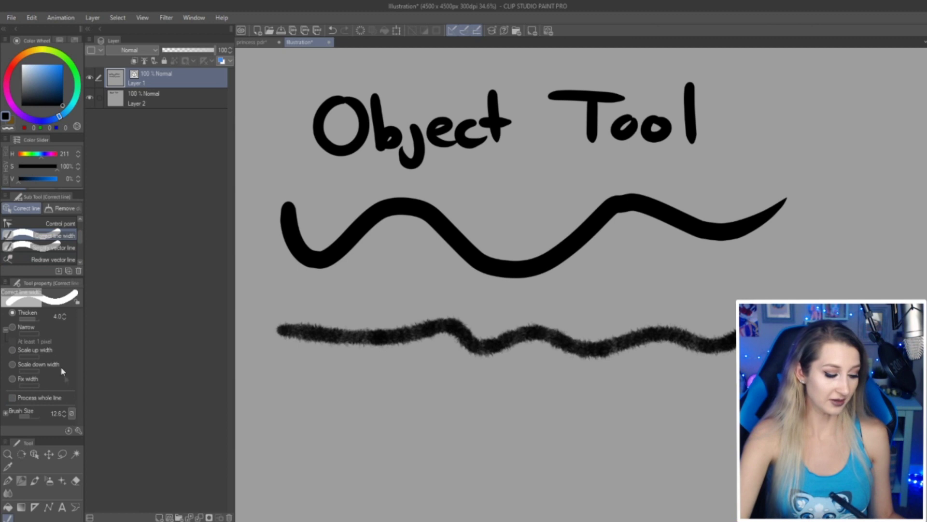
Step: Thicken the wave's first rise and crest with Correct line width set to Thicken 4.0, enlarging the brush between strokes
mouse_move(301, 235)
mouse_down()
mouse_move(336, 267)
mouse_move(397, 206)
mouse_up()
key(])
mouse_move(326, 256)
mouse_down()
mouse_move(374, 219)
mouse_move(461, 244)
mouse_up()
drag(413, 207, 456, 241)
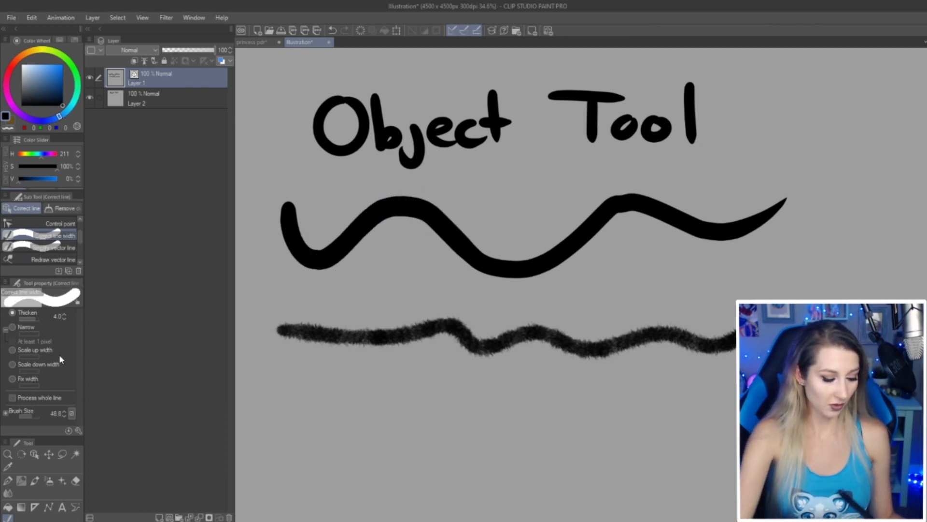
Step: Thin the wave's first rise and crest with Correct line width set to Narrow, raising the amount to 10.0
drag(361, 232, 426, 204)
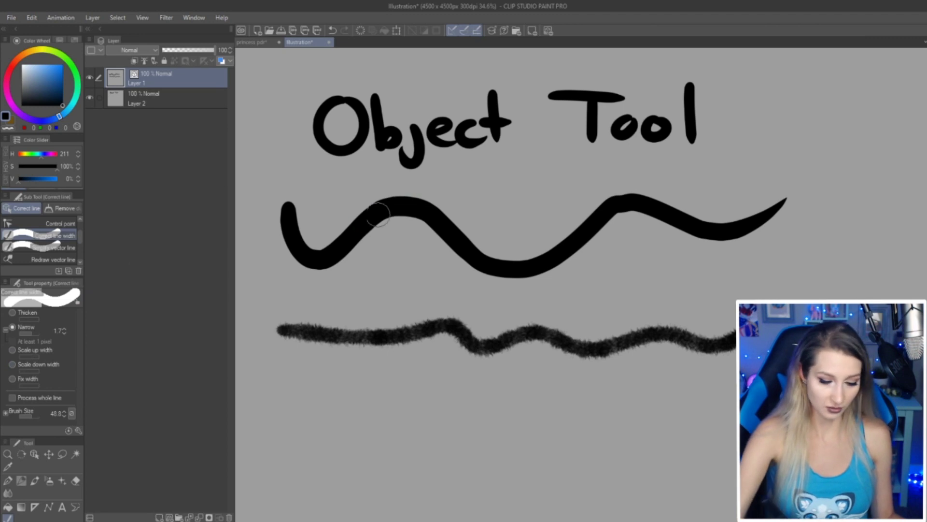
drag(368, 217, 446, 216)
drag(368, 216, 401, 206)
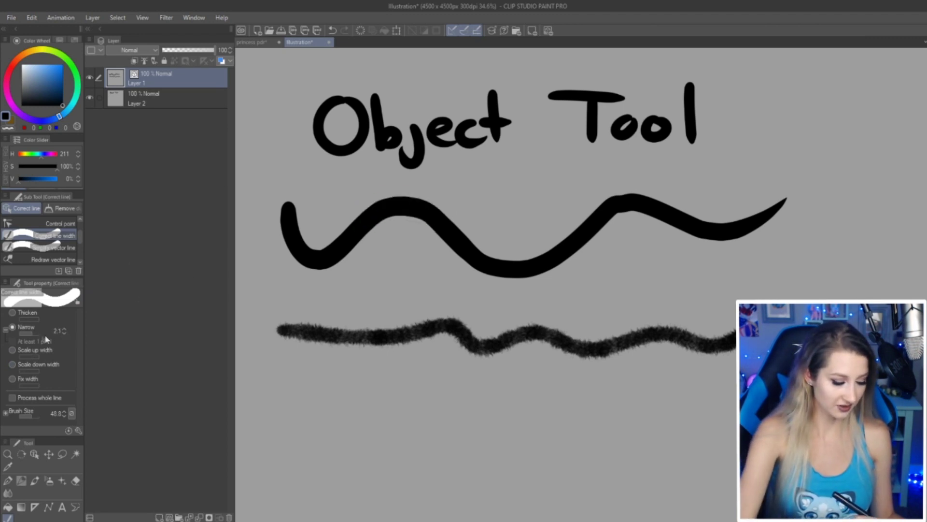
drag(34, 332, 45, 332)
drag(324, 250, 437, 187)
drag(369, 227, 411, 197)
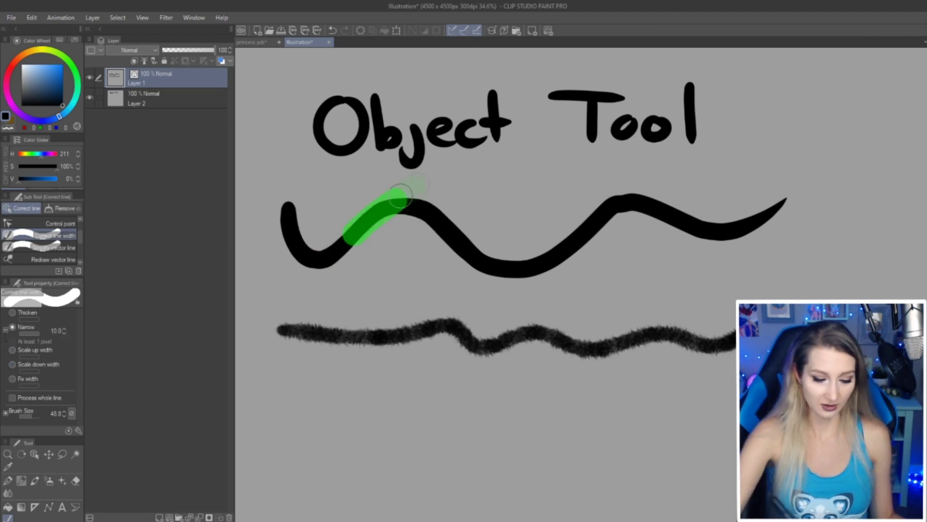
Step: Pull the fuzzy stroke below the wave into zigzags using Object Ctrl pnt + scale, undoing an accidental shift of the stroke
scroll(79, 247, down, 2)
scroll(80, 250, up, 2)
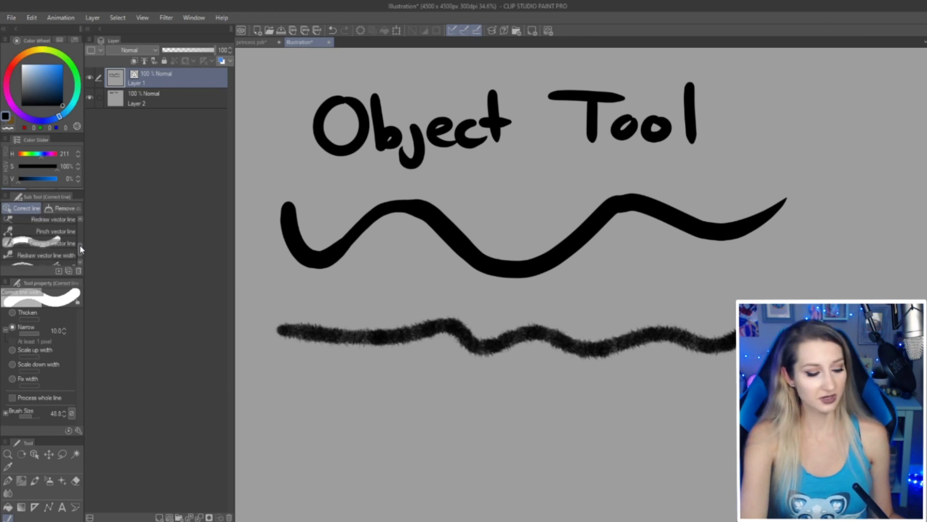
scroll(80, 236, down, 2)
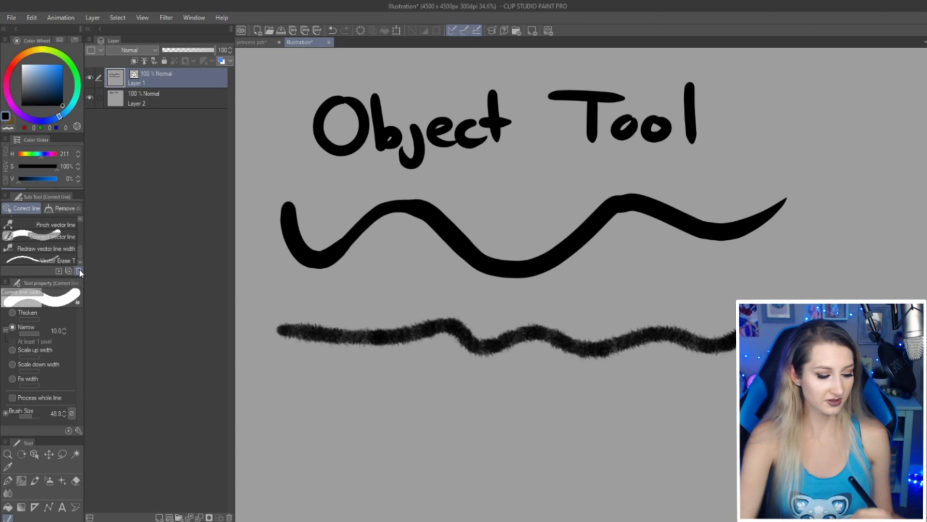
drag(81, 254, 81, 225)
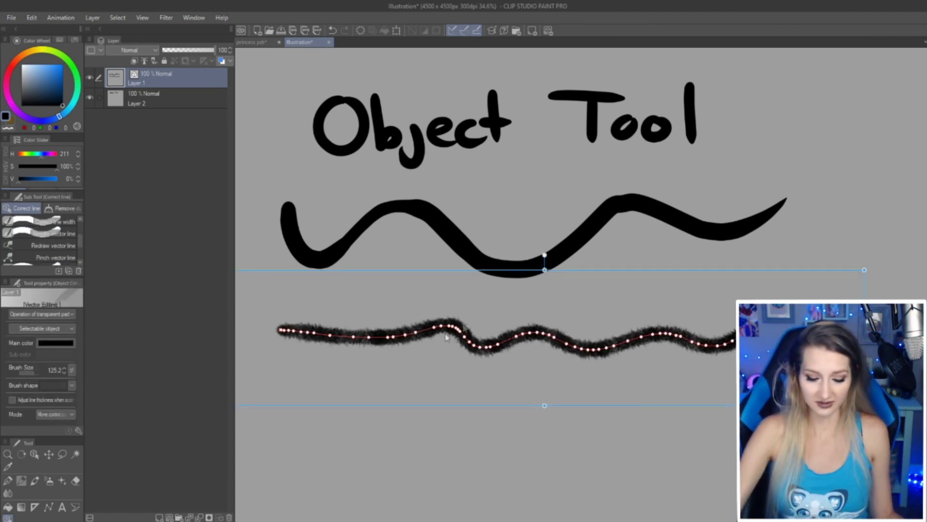
drag(416, 333, 425, 367)
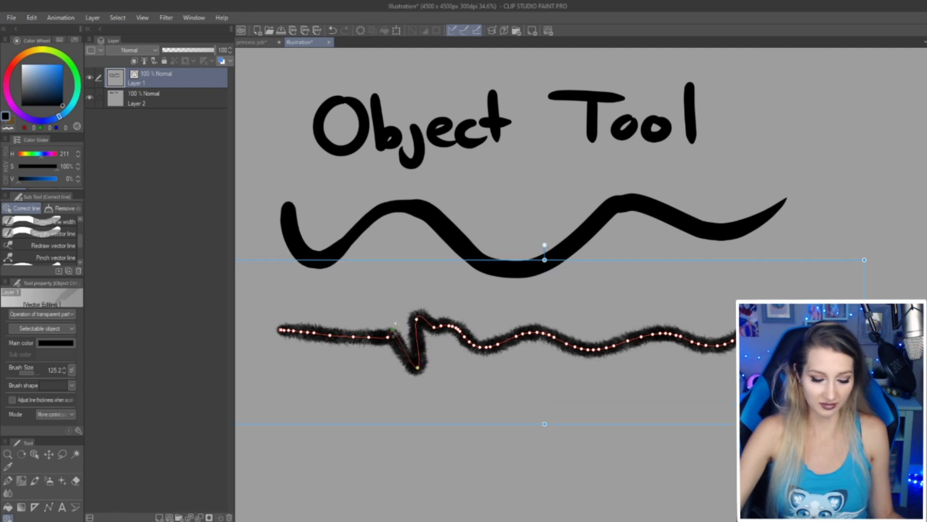
drag(393, 336, 375, 398)
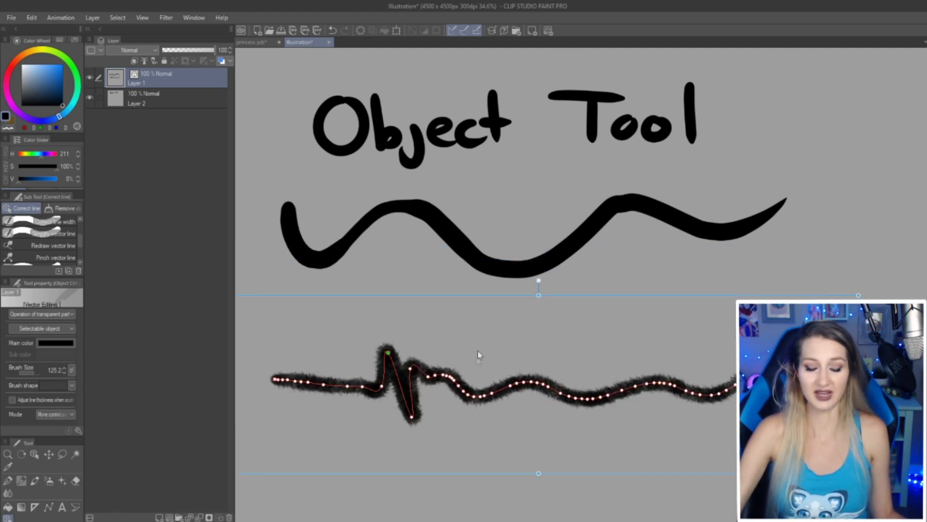
key(ctrl+z)
drag(403, 333, 387, 311)
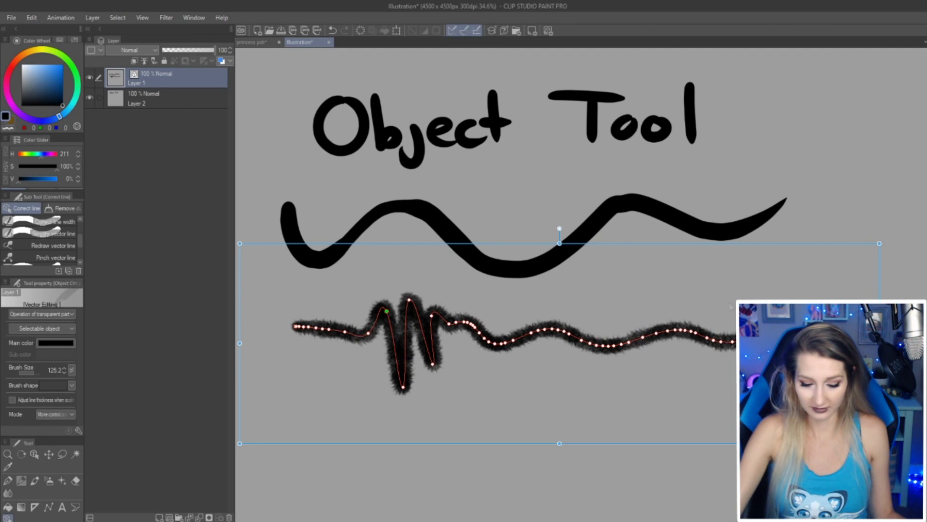
drag(450, 324, 458, 357)
click(493, 381)
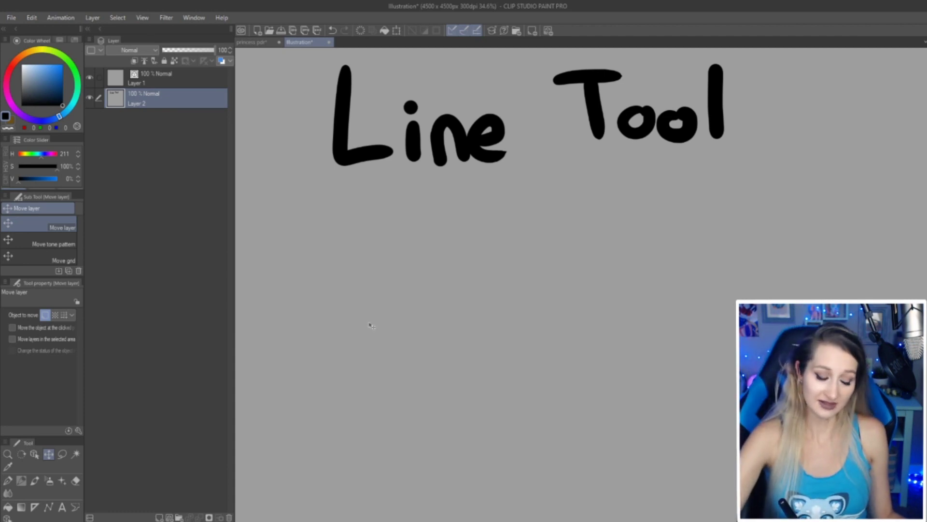
Step: Switch to the Figure tool, preview the Continuous curve and Lasso fill sub tools, and select Straight line
click(48, 507)
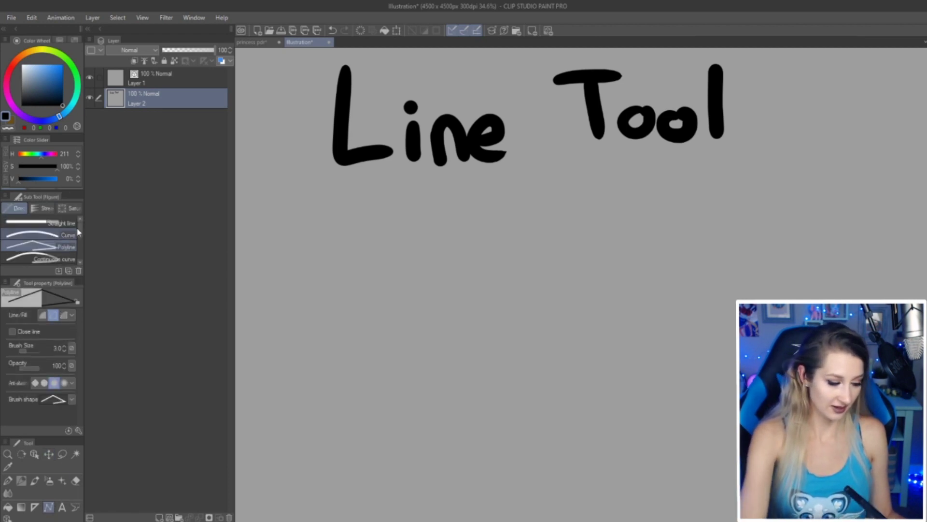
click(62, 258)
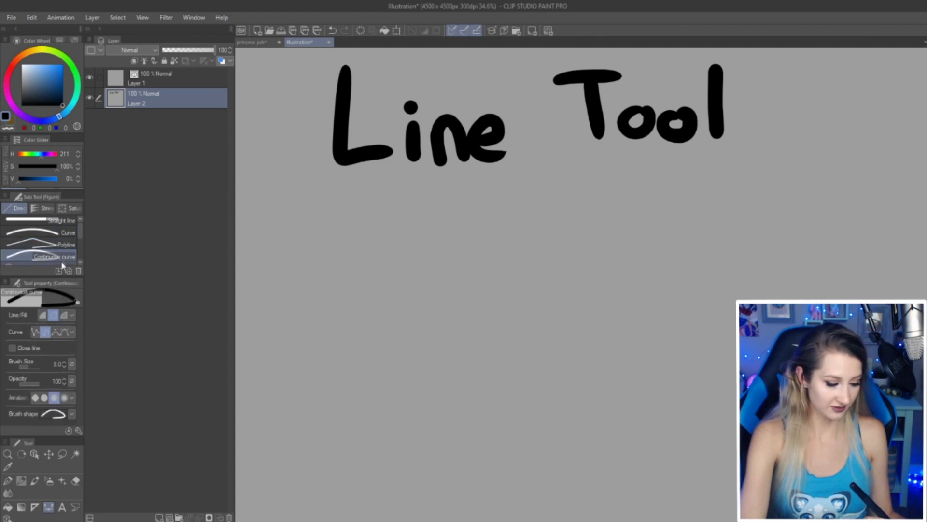
scroll(80, 236, down, 2)
click(68, 245)
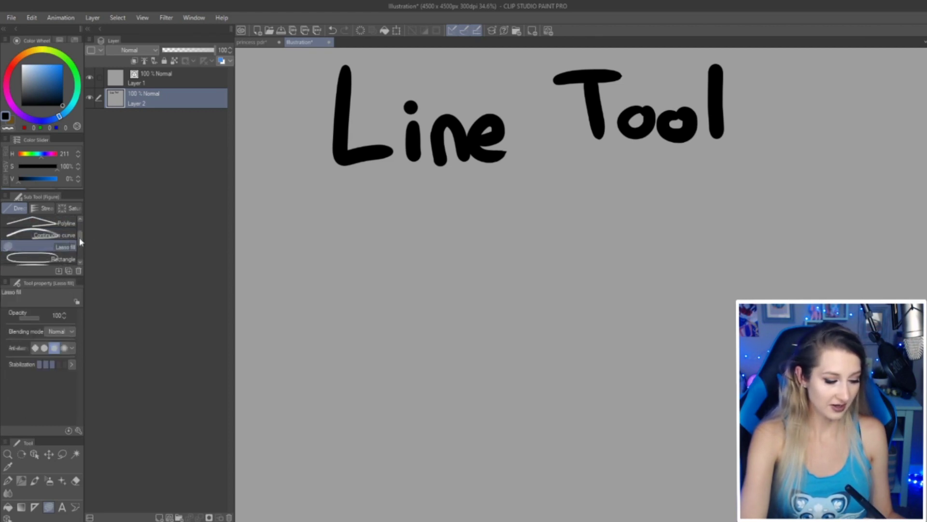
scroll(79, 241, up, 2)
click(33, 222)
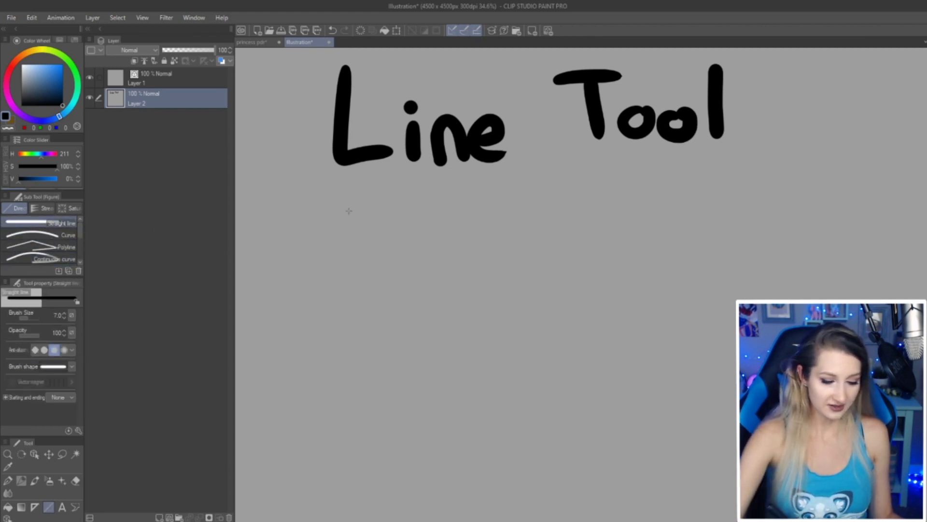
Step: Draw three nearly horizontal straight lines at brush size 7.0 below the Line Tool heading, add a diagonal one, and undo the diagonal
drag(333, 251, 764, 251)
drag(358, 227, 761, 219)
drag(537, 236, 800, 231)
drag(655, 260, 610, 379)
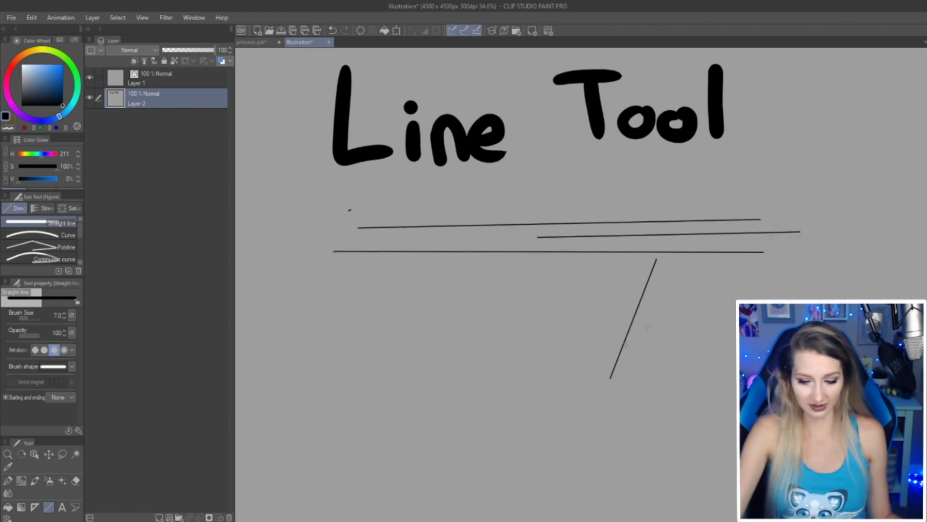
key(ctrl+z)
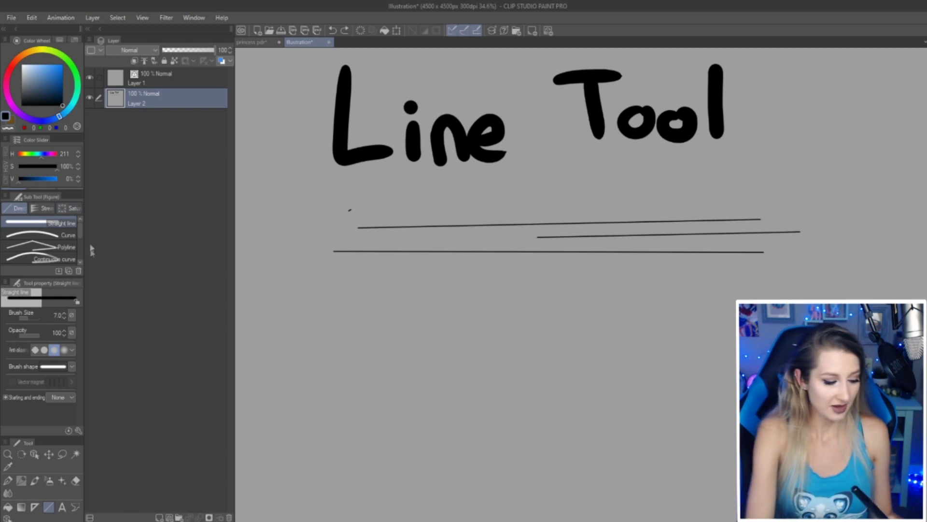
Step: Draw a large, roughly circular closed outline on Layer 1 below the Line Tool heading using Continuous curve at brush size 8.0
click(80, 260)
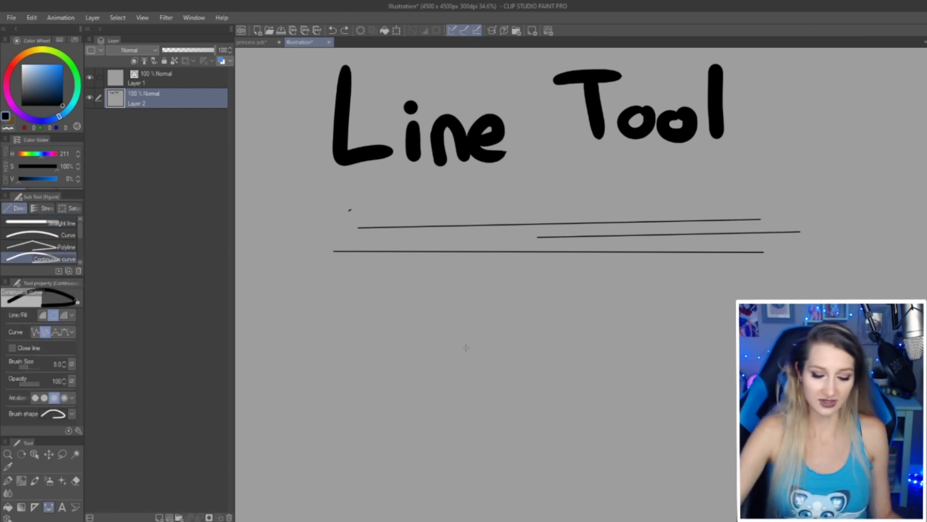
click(494, 243)
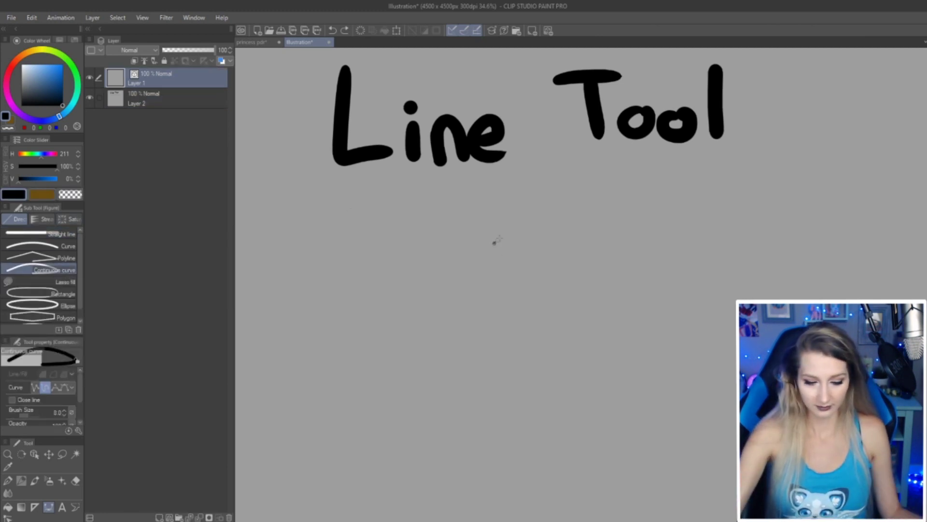
click(546, 219)
click(630, 249)
click(630, 330)
click(544, 373)
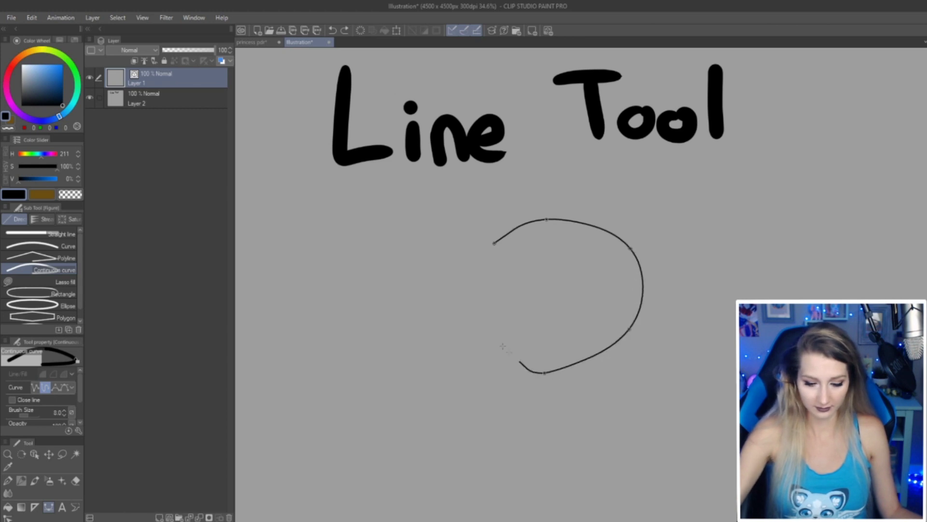
click(486, 330)
click(489, 265)
click(494, 243)
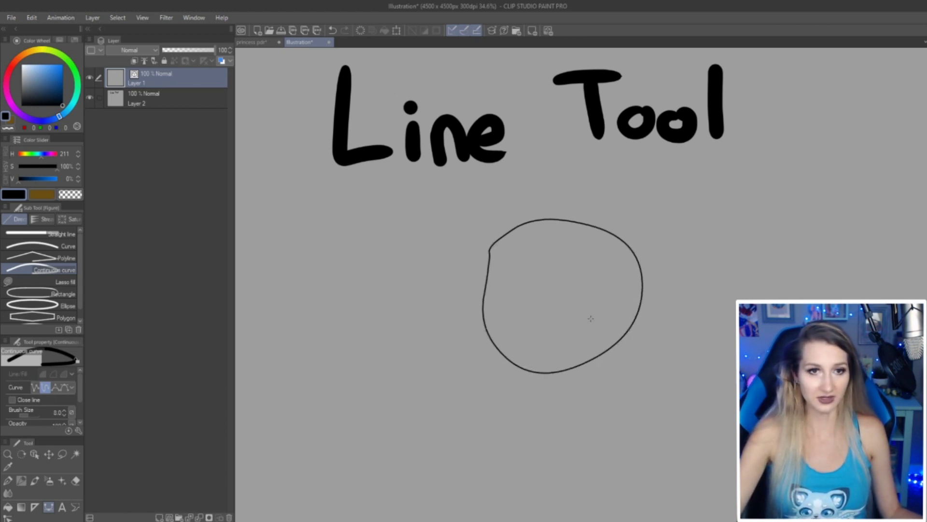
Step: Smooth the large outline into a rounder circle by moving its control points outward with the Control point sub tool
key(y)
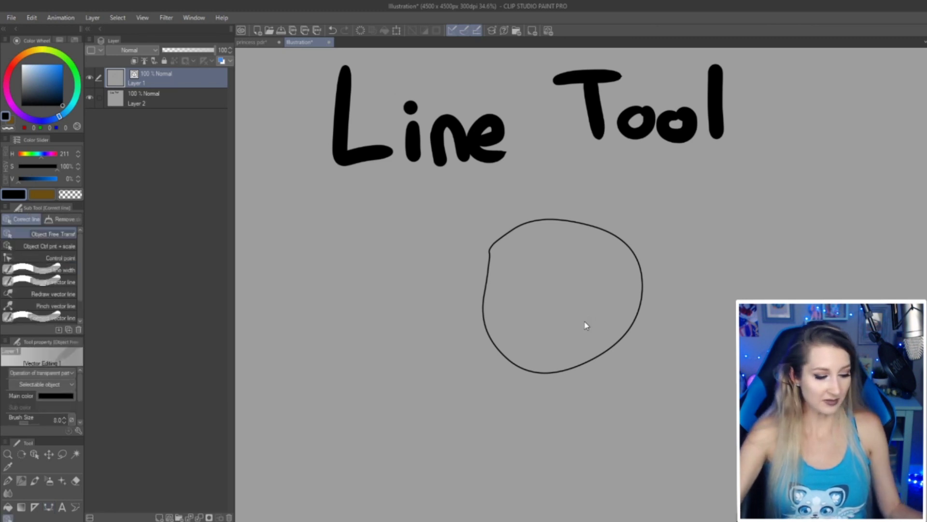
click(70, 259)
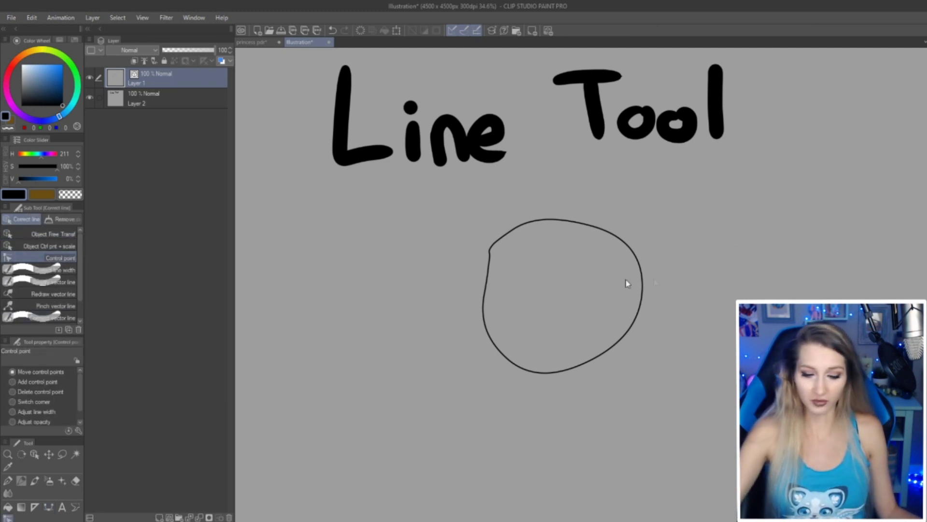
drag(489, 266, 478, 273)
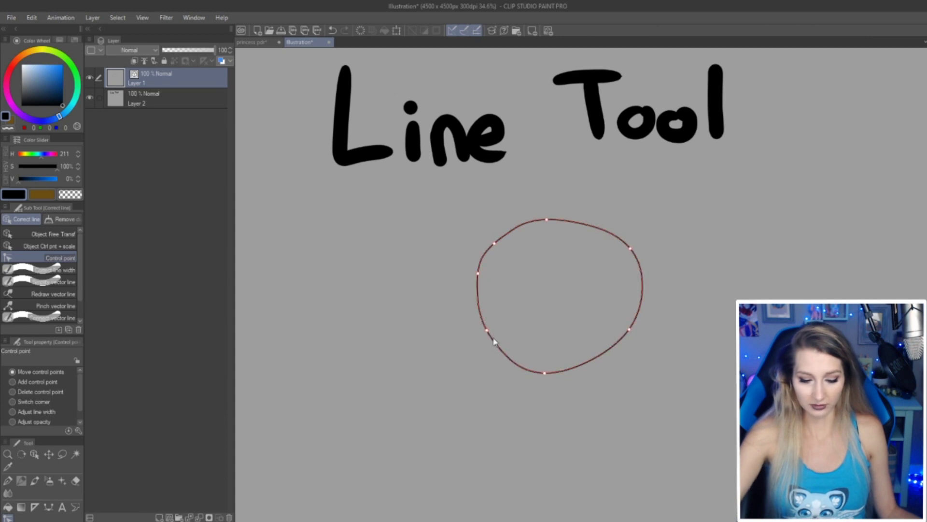
drag(487, 331, 480, 338)
drag(545, 373, 555, 376)
drag(626, 335, 630, 338)
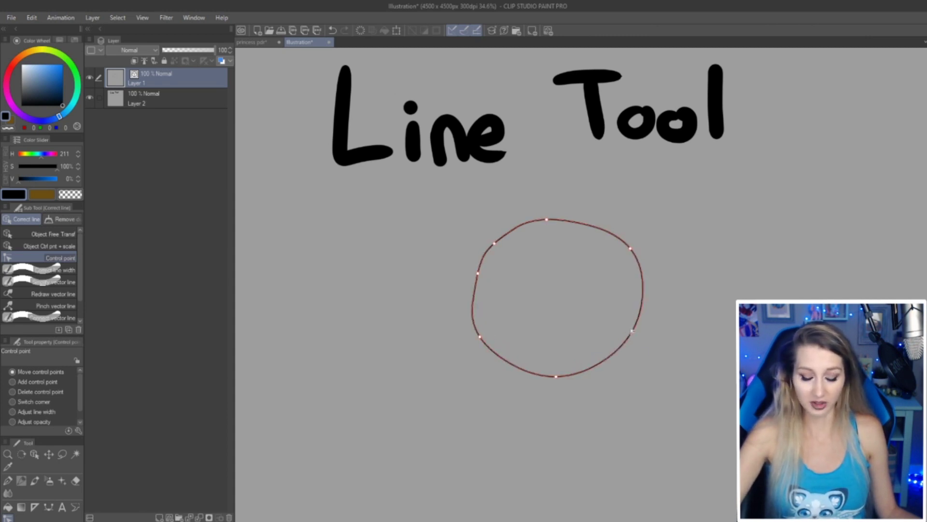
drag(547, 221, 555, 217)
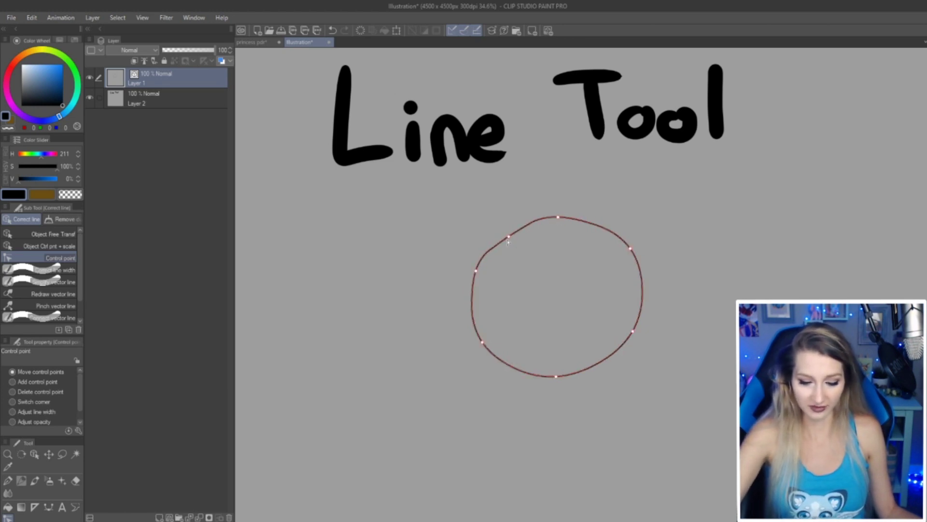
drag(508, 236, 507, 228)
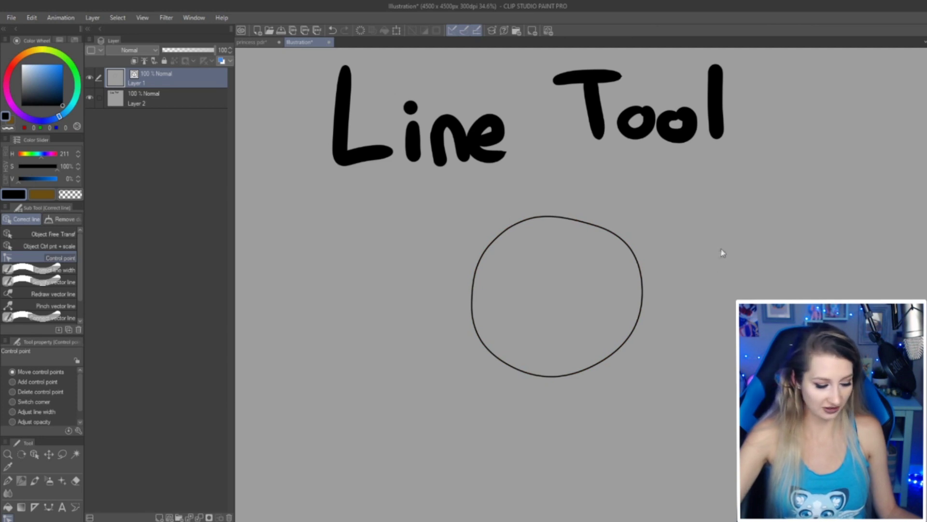
drag(557, 216, 565, 216)
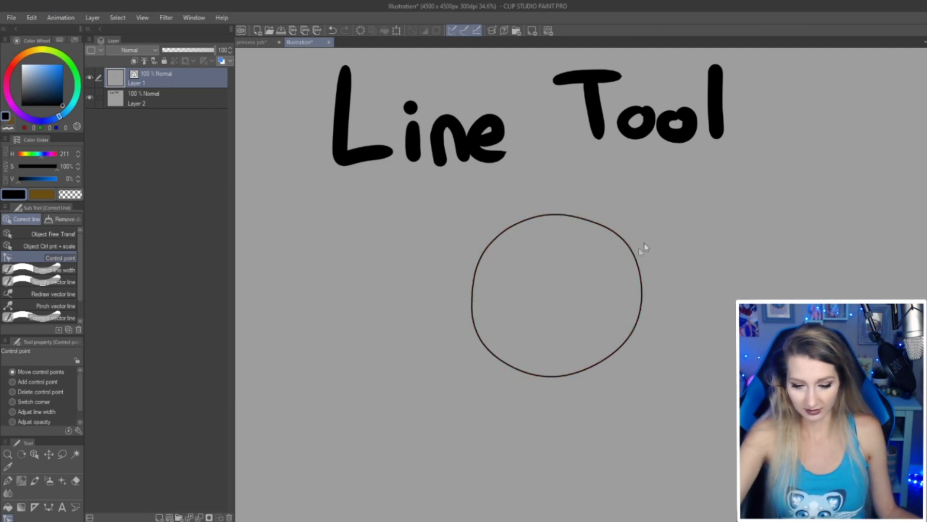
Step: Draw a small closed circle beside the large one using Continuous curve, finishing at its starting point
click(49, 506)
click(337, 279)
click(339, 256)
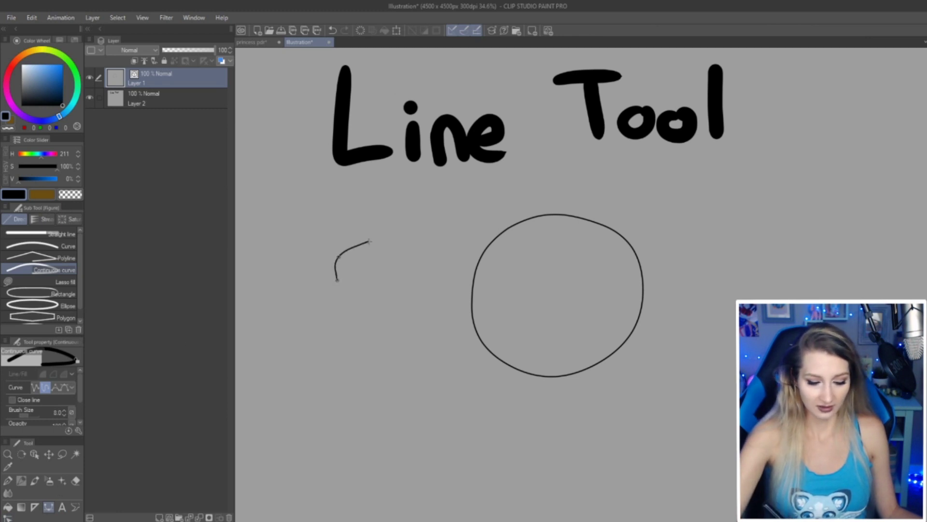
click(369, 241)
click(390, 261)
click(385, 286)
click(361, 293)
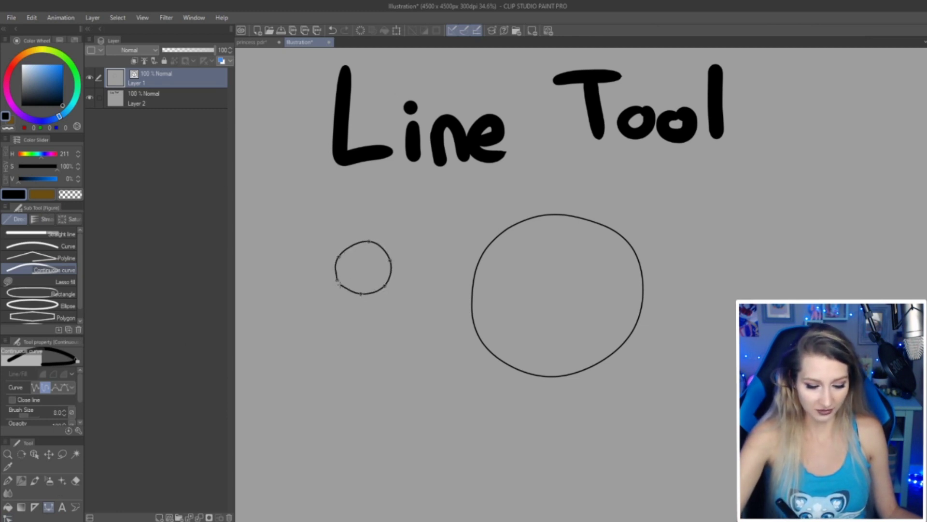
double_click(336, 280)
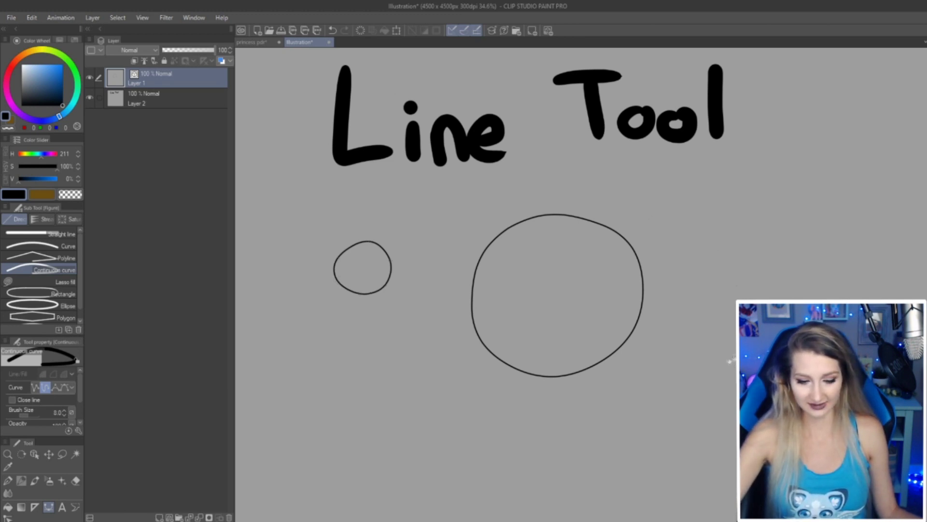
Step: Even out the small circle by repositioning its control points with the Control point sub tool
mouse_move(730, 360)
mouse_down()
mouse_move(683, 385)
mouse_move(708, 385)
mouse_up()
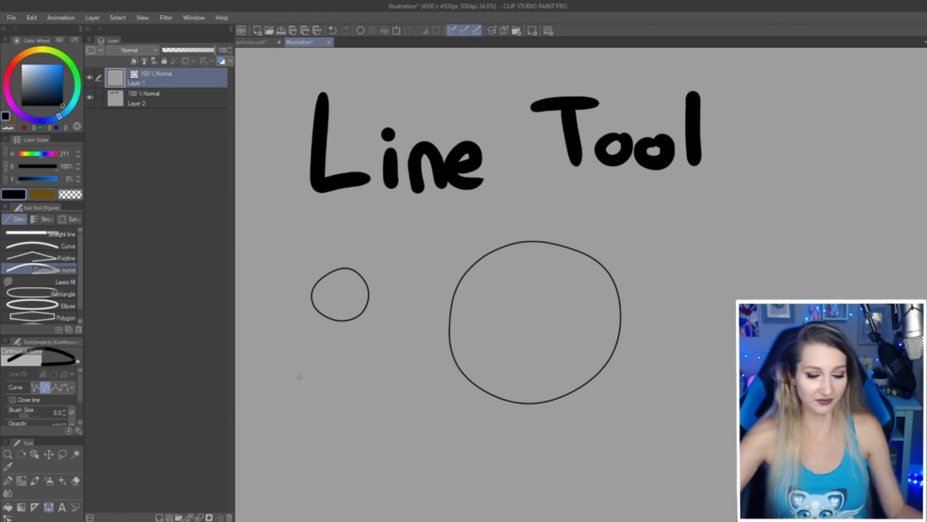
key(y)
click(67, 258)
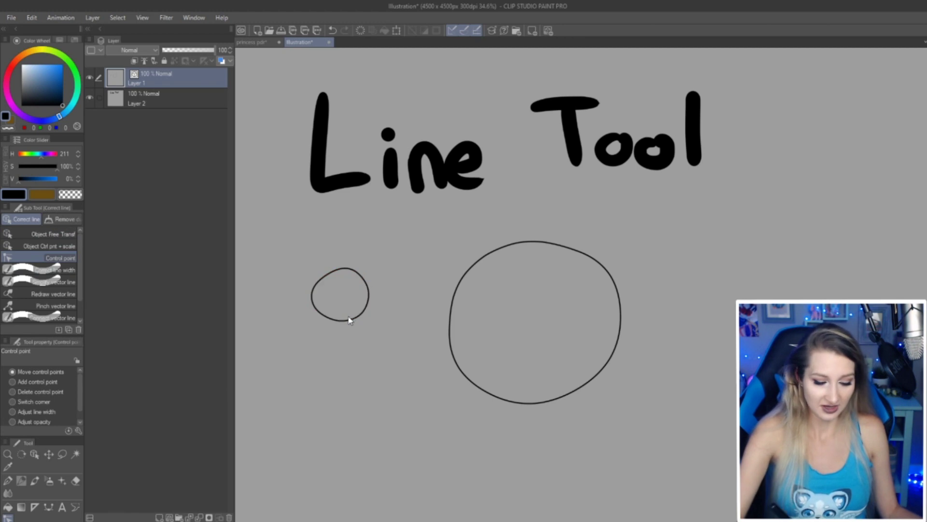
mouse_move(365, 312)
drag(363, 312, 320, 277)
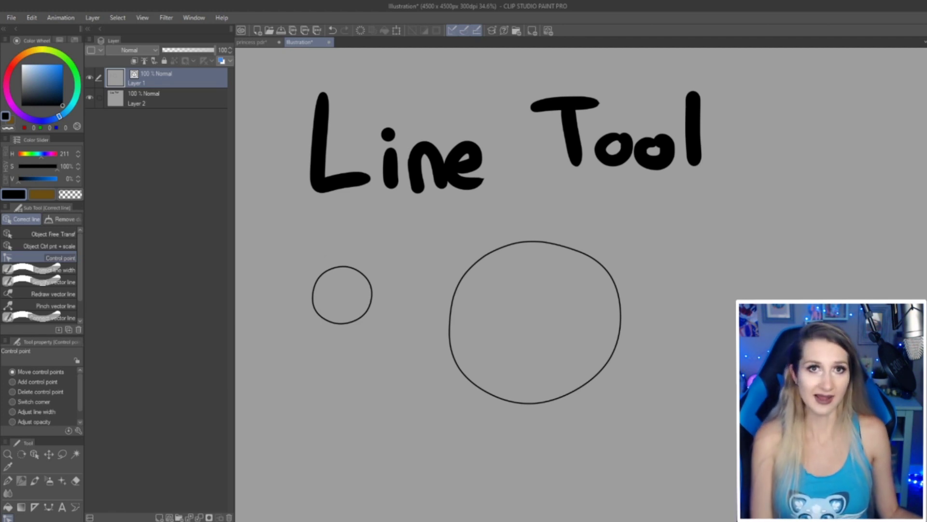
drag(701, 286, 715, 295)
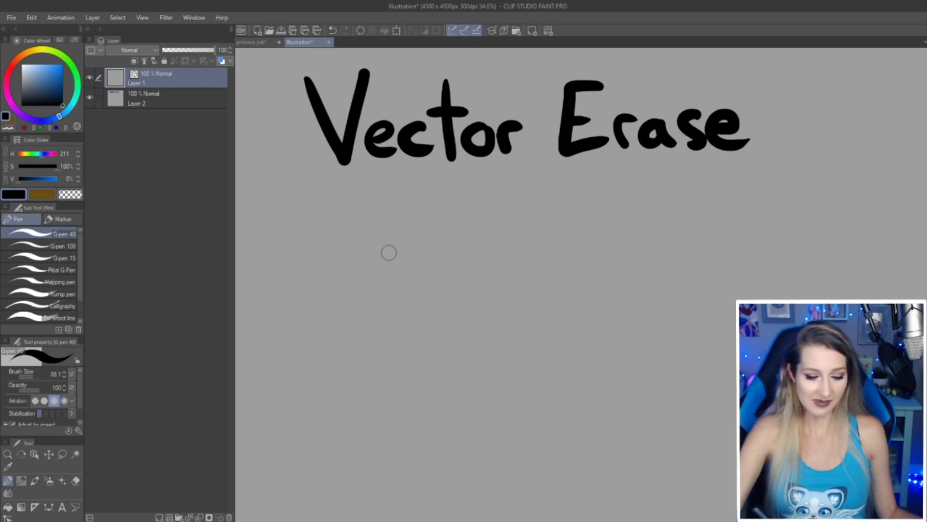
Step: Draw two vertical and two horizontal crossing strokes below the Vector Erase heading with G-pen 40, forming a hash grid
drag(386, 215, 389, 370)
drag(465, 213, 468, 368)
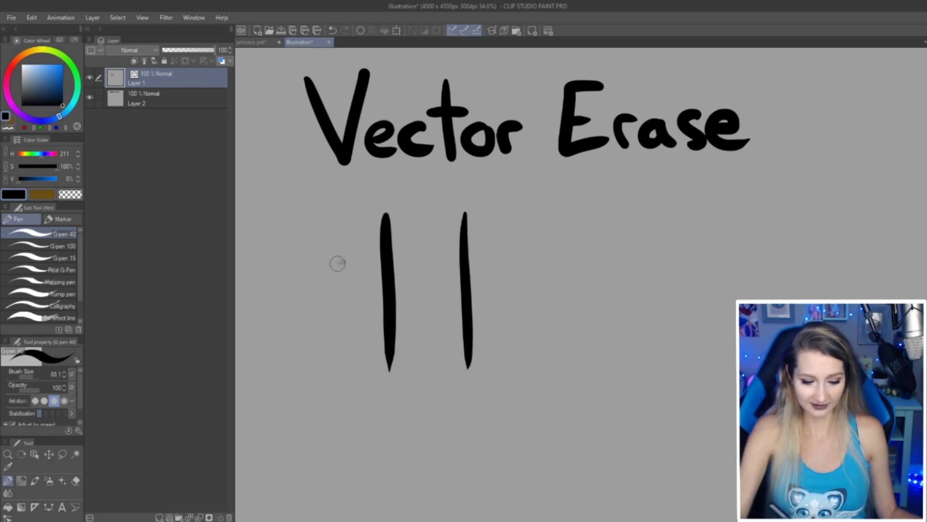
drag(337, 264, 548, 253)
drag(350, 328, 536, 313)
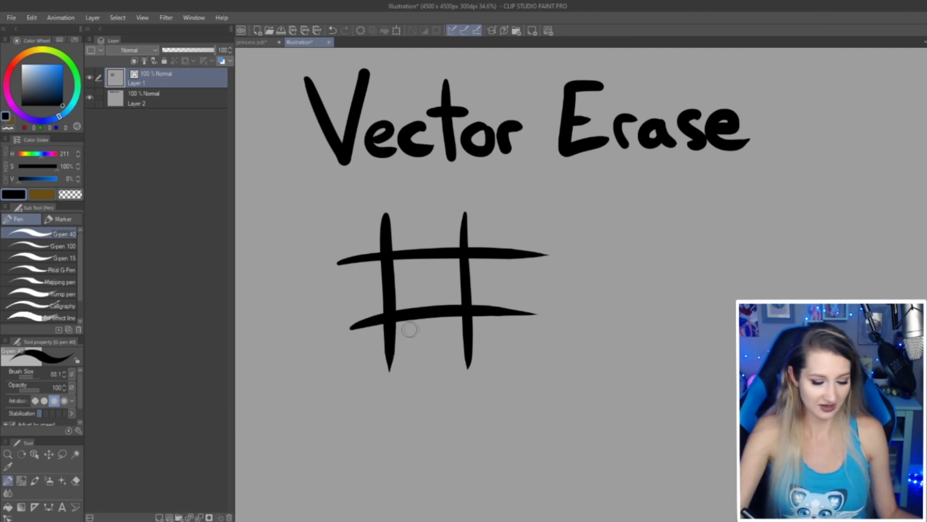
Step: Erase the two overhanging line ends at the grid's lower-right corner using the Hard eraser at size 80.0
key(e)
key(bracketleft)
key(bracketleft)
key(bracketleft)
key(bracketleft)
key(bracketleft)
key(bracketleft)
key(bracketleft)
key(bracketleft)
key(bracketleft)
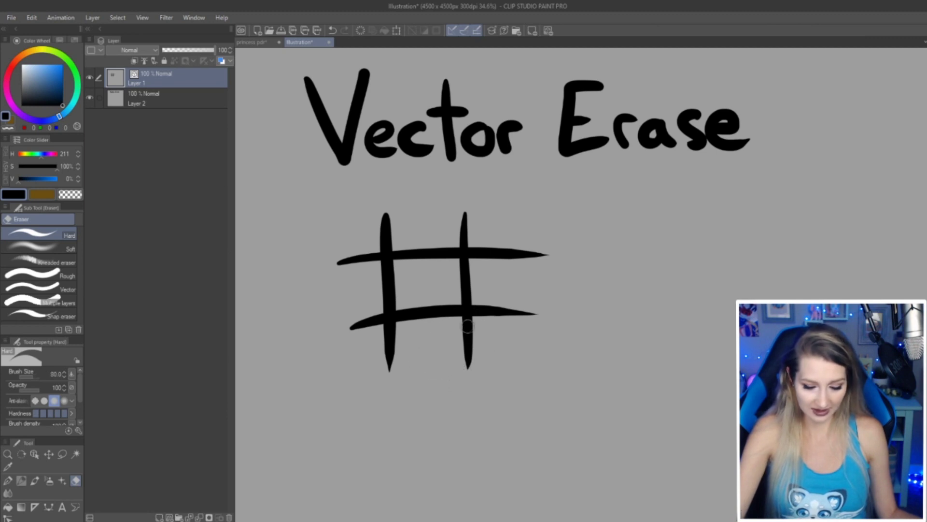
mouse_move(466, 324)
mouse_down()
mouse_move(476, 345)
mouse_move(491, 317)
mouse_move(480, 298)
mouse_move(477, 317)
mouse_move(496, 312)
mouse_move(489, 301)
mouse_move(492, 320)
mouse_move(540, 307)
mouse_move(511, 314)
mouse_move(536, 315)
mouse_up()
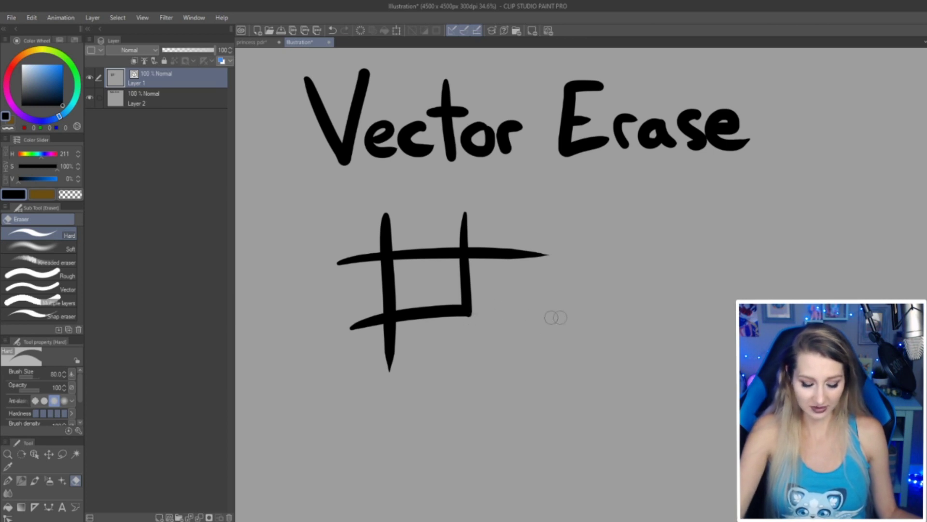
Step: Draw an L-shaped stroke below and right of the grid with G-pen 40 and undo it
key(p)
mouse_move(496, 333)
mouse_down()
mouse_move(498, 385)
mouse_move(499, 333)
mouse_move(499, 386)
mouse_move(558, 389)
mouse_up()
key(ctrl+z)
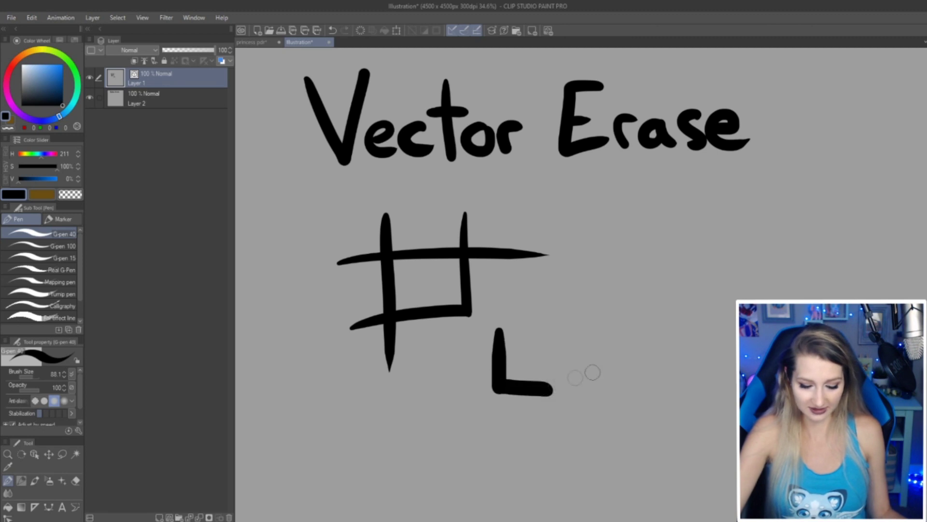
key(ctrl+z)
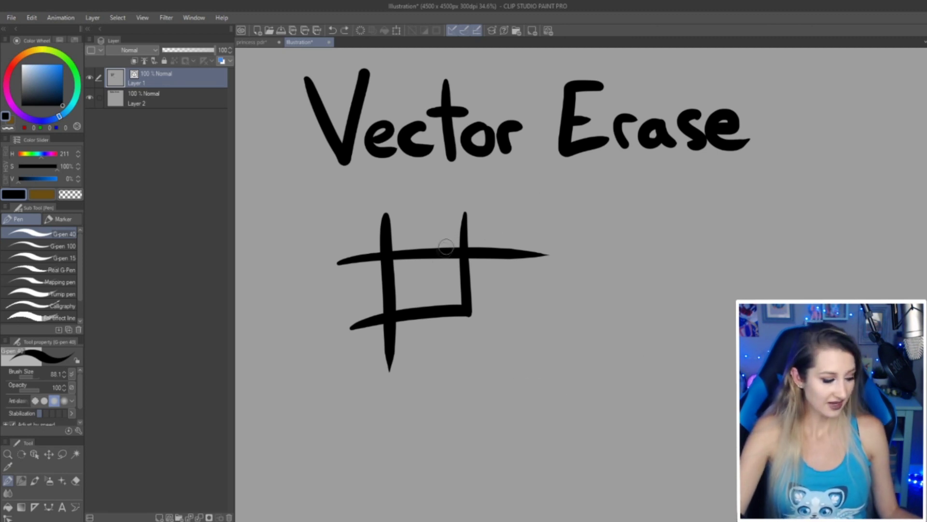
Step: Switch to the Vector eraser, enlarge its tool property area, and set it to Erase up to intersection
key(e)
click(48, 289)
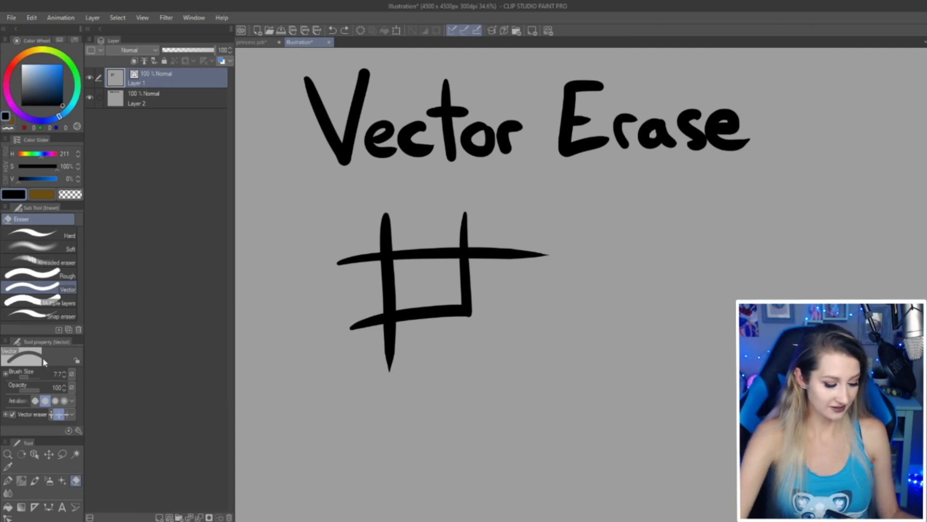
drag(54, 333, 55, 279)
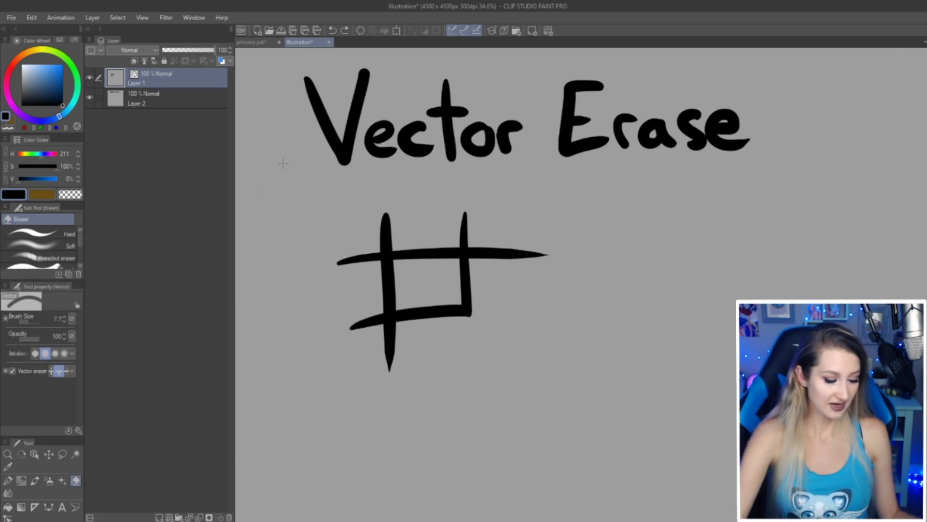
click(59, 372)
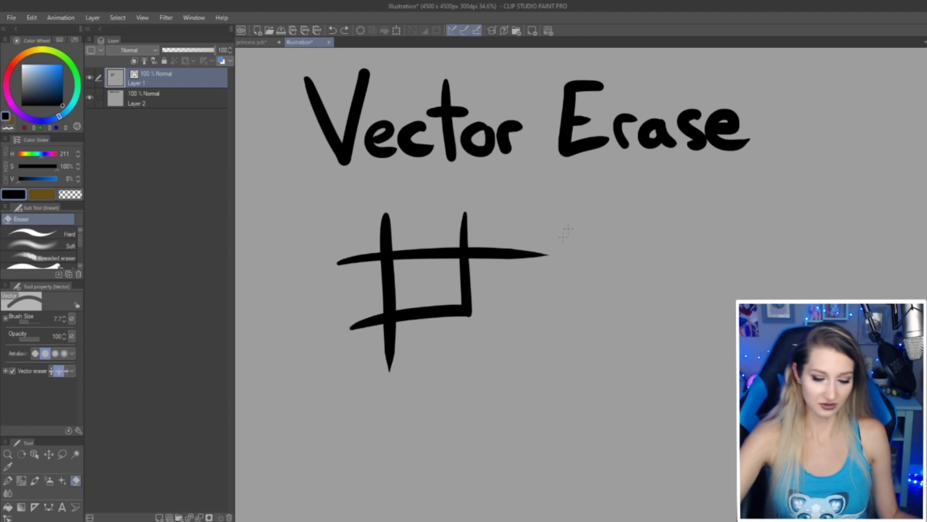
Step: Trim the grid's remaining overhanging ends up to their intersections with the Vector eraser, and undo the latest trims
drag(456, 227, 627, 219)
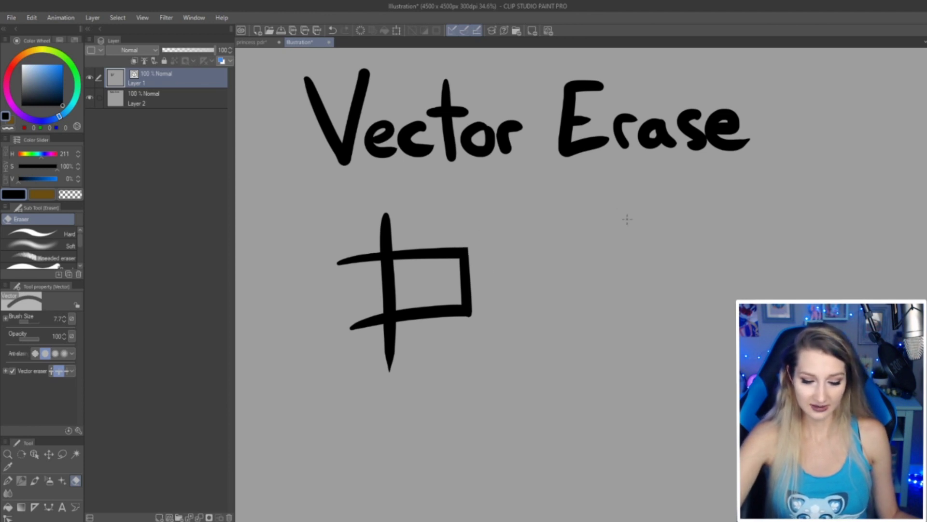
drag(375, 228, 372, 253)
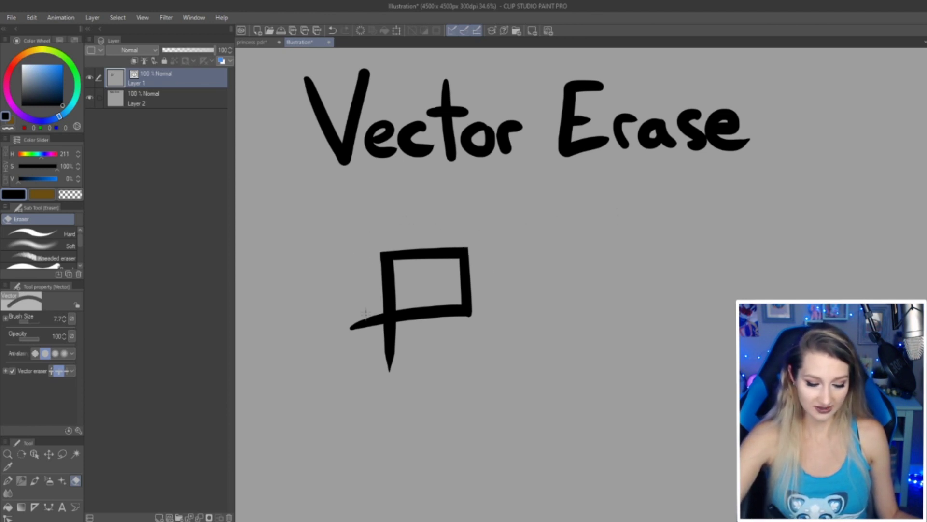
mouse_move(366, 313)
mouse_down()
mouse_move(385, 336)
mouse_move(453, 341)
mouse_up()
key(ctrl+z)
key(ctrl+z)
key(ctrl+z)
key(ctrl+z)
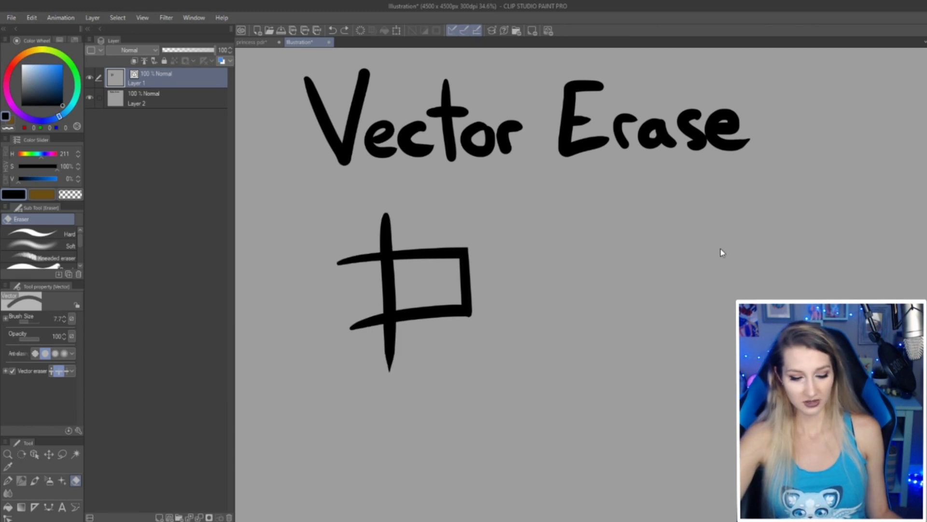
Step: Undo the earlier erasures to restore the full grid, and trim all eight overhanging ends up to their intersections
key(ctrl+z)
key(ctrl+z)
key(ctrl+z)
key(ctrl+z)
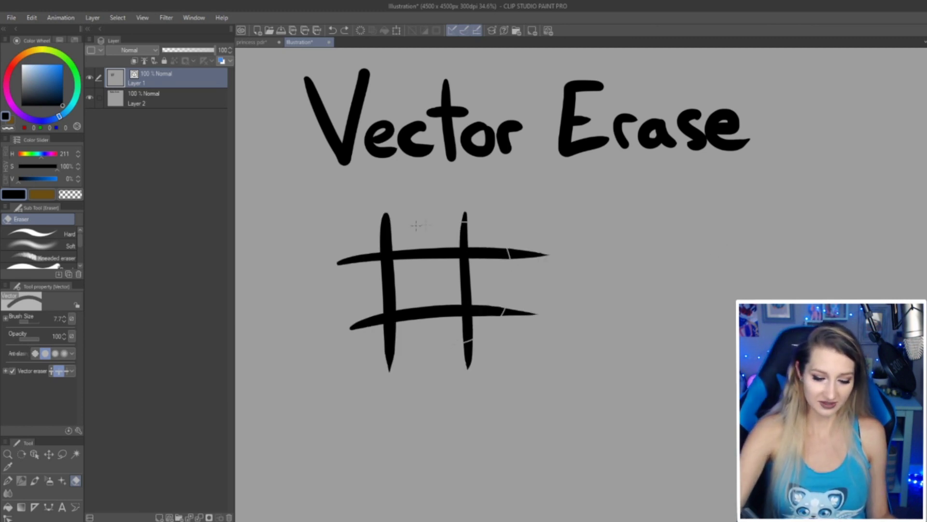
drag(372, 317, 437, 342)
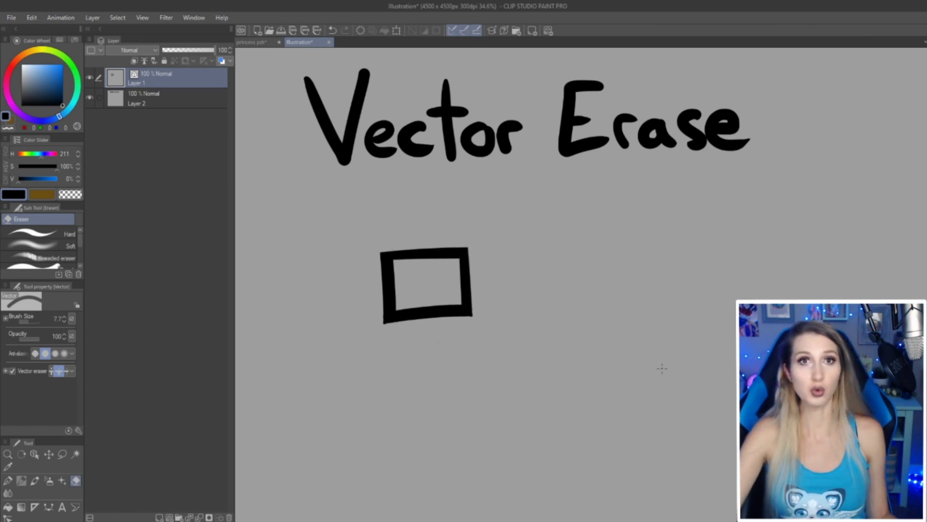
Step: Draw trial curved strokes right of the square with G-pen 40, reducing the brush size to 47.4, and undo them
key(p)
drag(575, 203, 545, 346)
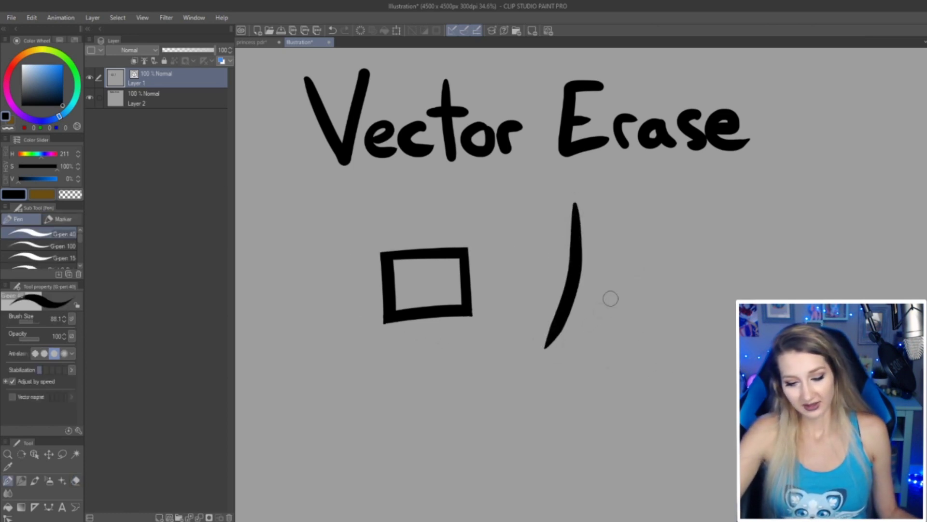
key(ctrl+z)
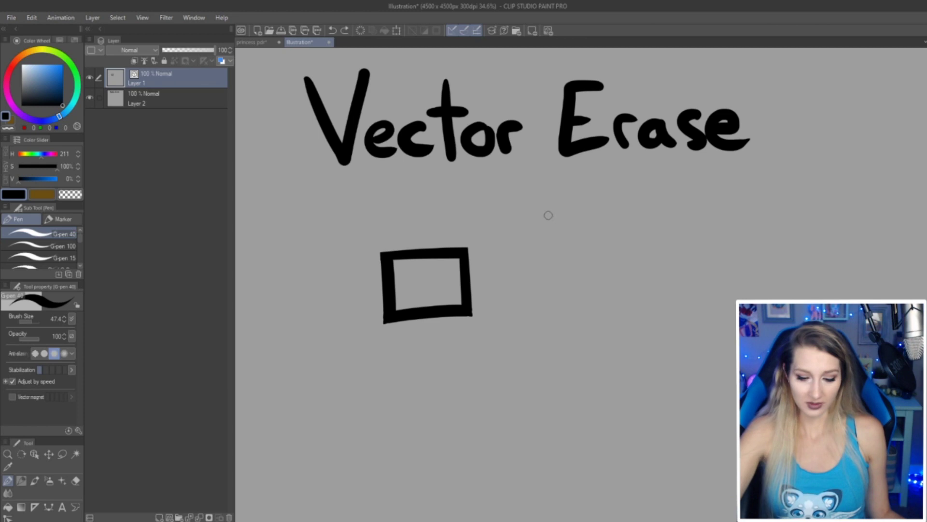
mouse_move(548, 215)
mouse_down()
mouse_move(554, 263)
mouse_move(539, 360)
mouse_up()
drag(613, 214, 540, 360)
key(ctrl+z)
key(ctrl+z)
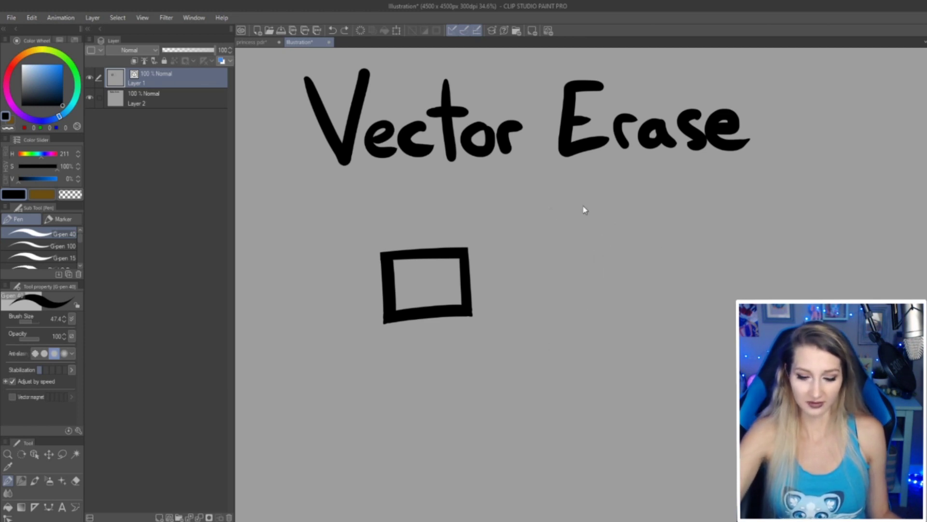
Step: Draw five thick curved strokes with G-pen 40 right of the square, their tapering lower ends crossing in pairs
mouse_move(565, 201)
mouse_down()
mouse_move(556, 306)
mouse_move(534, 346)
mouse_up()
drag(614, 191, 533, 346)
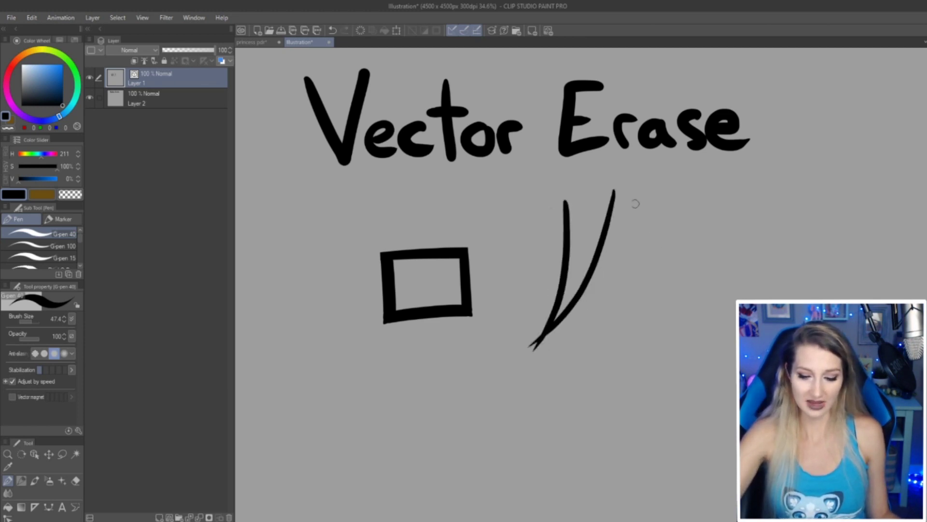
mouse_move(614, 190)
mouse_down()
mouse_move(617, 258)
mouse_move(577, 359)
mouse_up()
mouse_move(690, 206)
mouse_down()
mouse_move(569, 343)
mouse_move(652, 313)
mouse_move(606, 355)
mouse_up()
drag(746, 208, 618, 333)
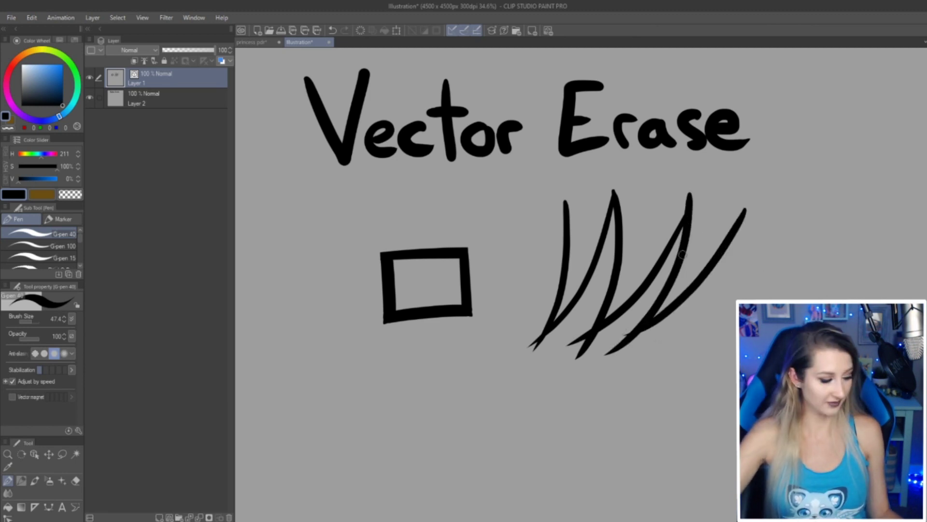
Step: Trim the thick curves' overhanging lower tips up to their intersections with the Vector eraser, and undo the last erasure
key(e)
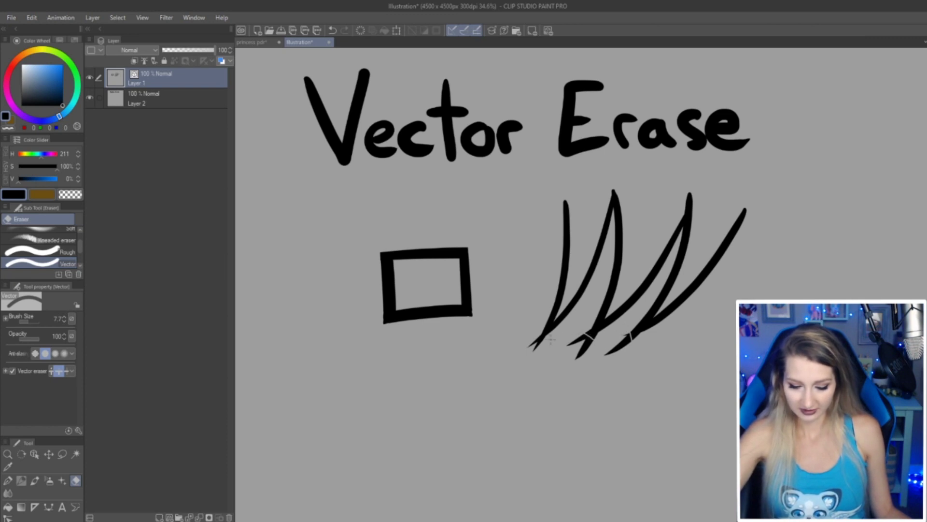
drag(550, 340, 630, 344)
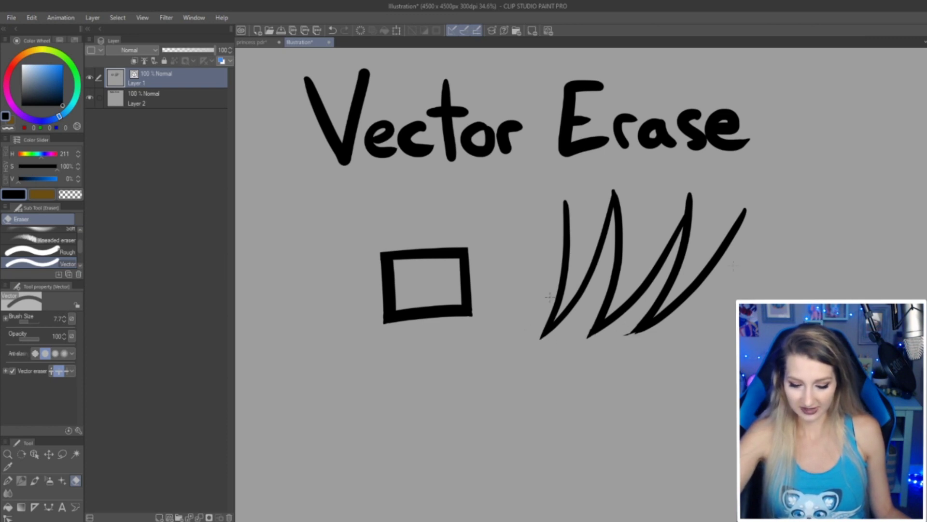
click(633, 332)
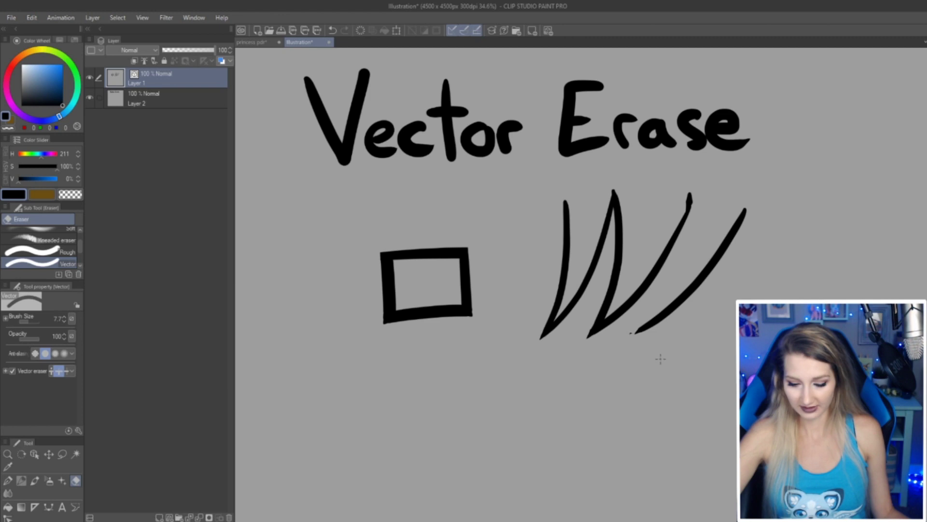
key(ctrl+z)
Step: Reduce the G-pen 40 brush size to 13.9 and draw three pairs of thin crossing curves below the thick ones
key(p)
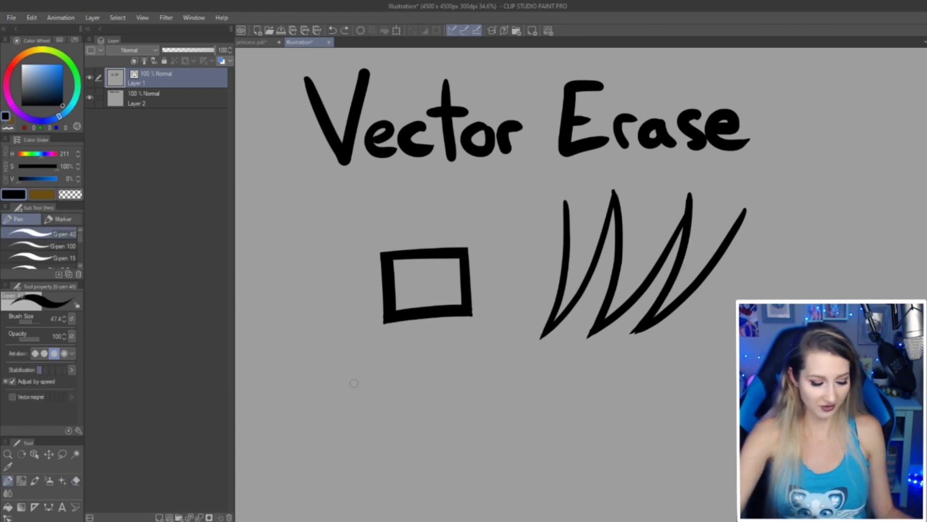
key(bracketleft)
key(bracketleft)
key(bracketleft)
key(bracketleft)
drag(535, 351, 474, 441)
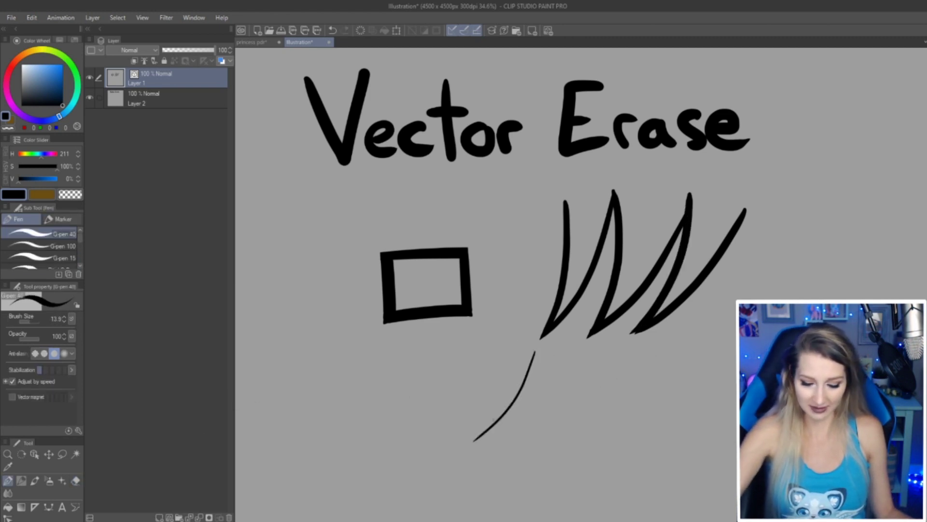
key(ctrl+z)
drag(495, 346, 476, 437)
mouse_move(540, 352)
mouse_down()
mouse_move(505, 416)
mouse_move(466, 437)
mouse_move(540, 442)
mouse_up()
mouse_move(598, 353)
mouse_down()
mouse_move(529, 443)
mouse_move(604, 428)
mouse_move(593, 442)
mouse_up()
drag(643, 362, 582, 443)
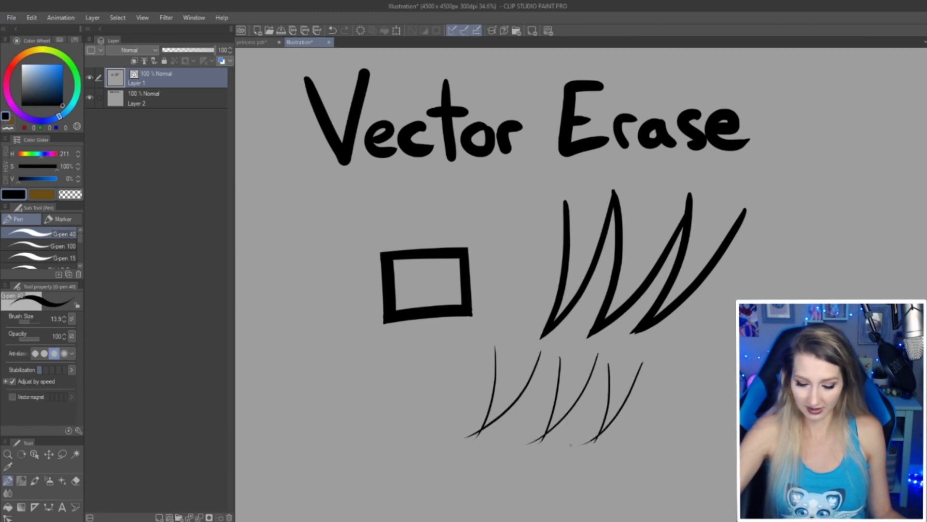
Step: Trim the thin curves' overhanging tips with the Vector eraser, and erase all the thick curves with the Hard eraser
key(e)
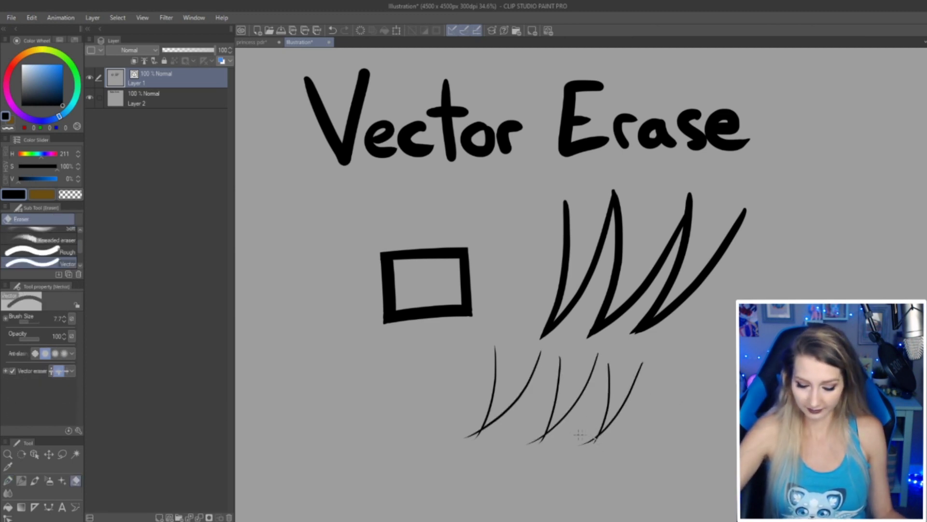
drag(497, 436, 466, 434)
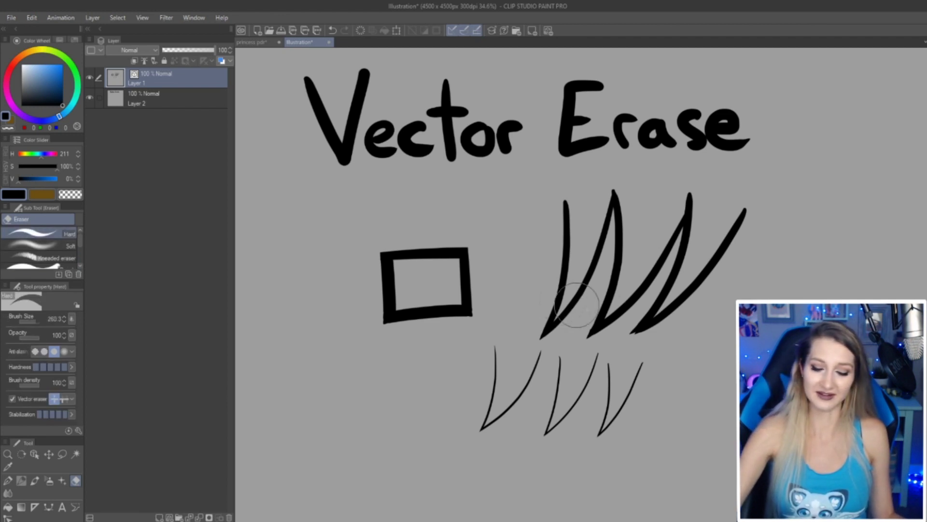
mouse_move(529, 318)
mouse_down()
mouse_move(582, 319)
mouse_move(567, 284)
mouse_move(762, 224)
mouse_move(623, 182)
mouse_move(722, 231)
mouse_up()
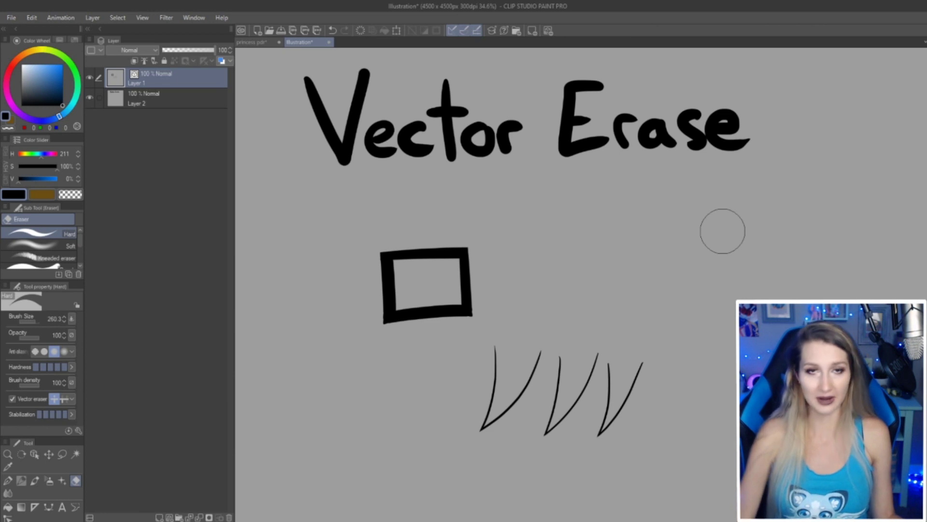
mouse_move(622, 416)
mouse_down()
mouse_move(615, 435)
mouse_move(599, 427)
mouse_up()
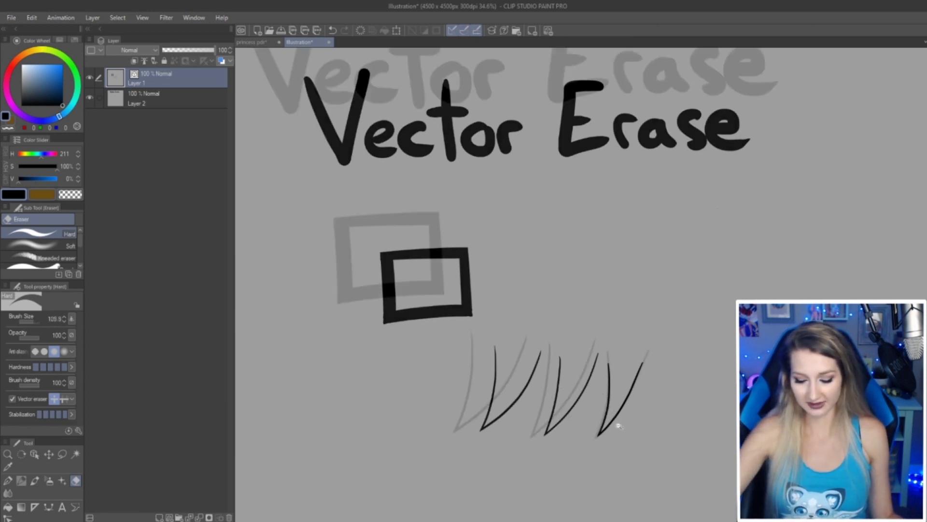
mouse_move(618, 426)
mouse_down()
mouse_move(635, 434)
mouse_move(604, 431)
mouse_up()
scroll(599, 384, up, 2)
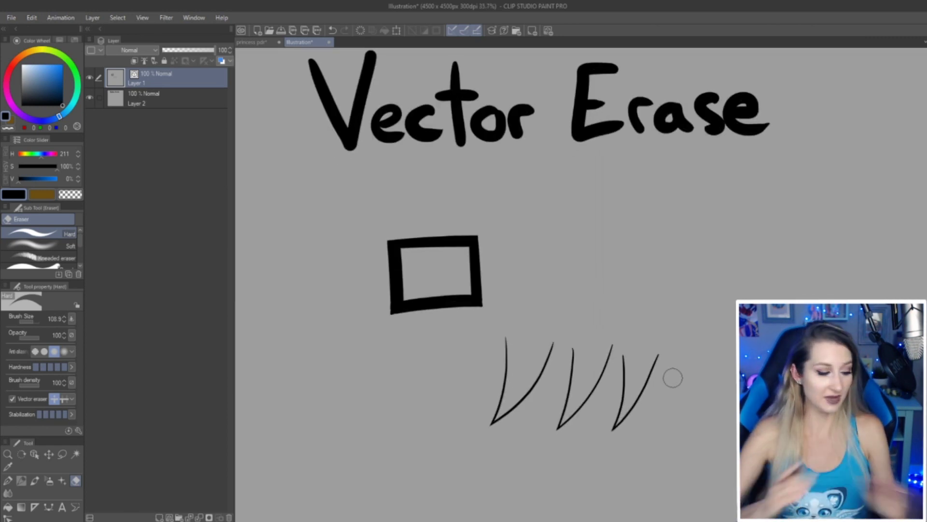
Step: Draw loose thin lines with G-pen 40 right of the square, mixing straight, curved and wavy strokes that partly cross
key(p)
mouse_move(665, 233)
mouse_down()
mouse_move(679, 291)
mouse_move(663, 298)
mouse_move(705, 336)
mouse_up()
mouse_move(725, 231)
mouse_down()
mouse_move(662, 299)
mouse_move(736, 359)
mouse_up()
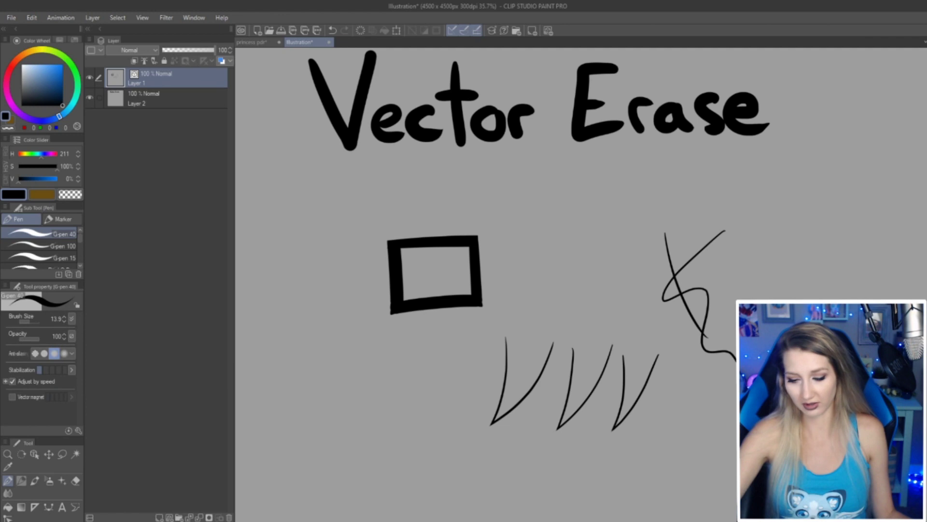
drag(550, 180, 570, 274)
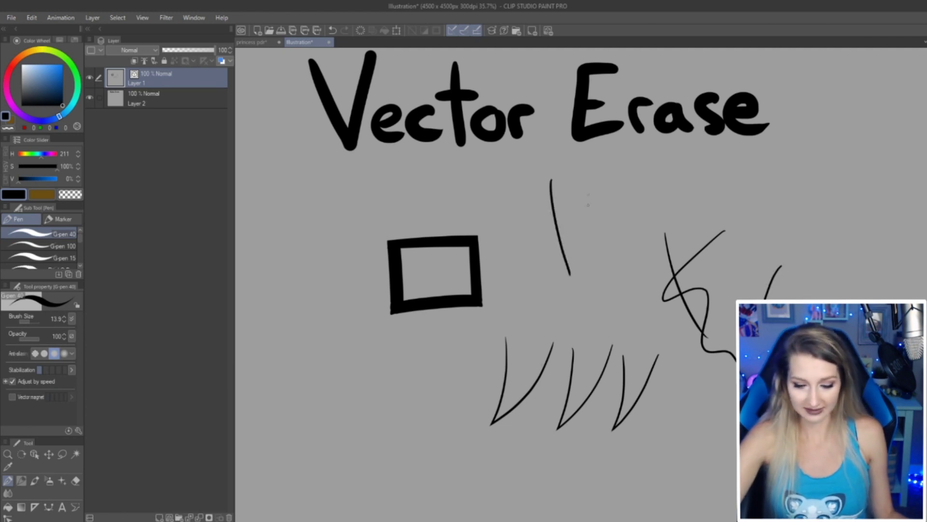
drag(593, 180, 603, 300)
drag(618, 214, 602, 300)
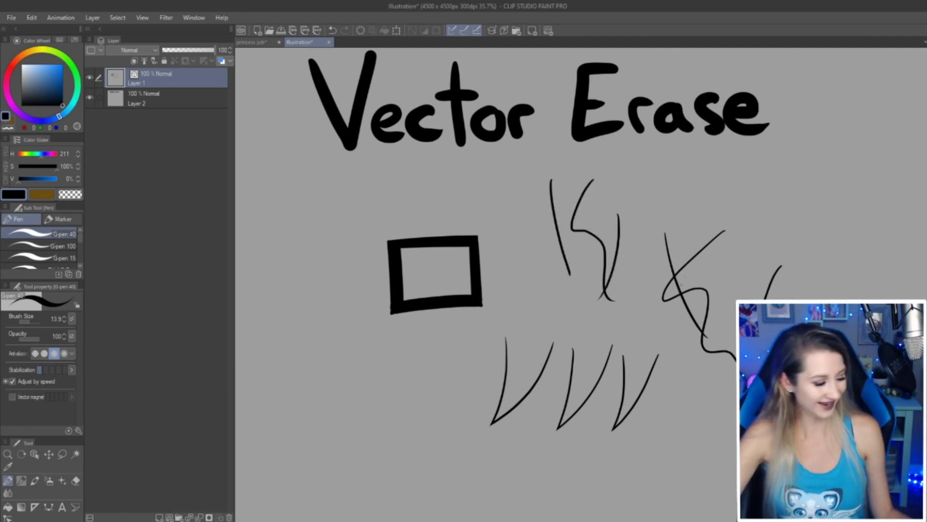
Step: Cut the loose thin lines back at their intersections with the Vector eraser, and erase the rightmost crossing group section by section
key(e)
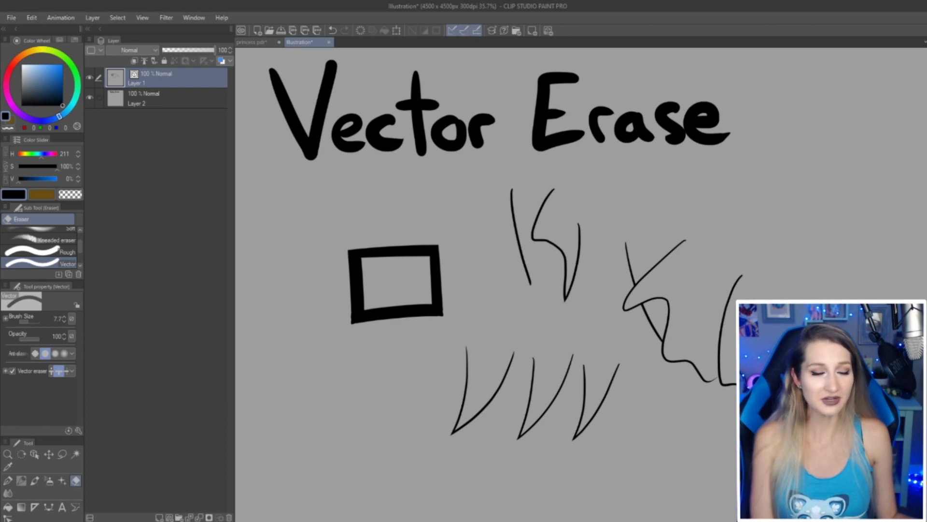
drag(734, 358, 650, 364)
scroll(617, 364, up, 3)
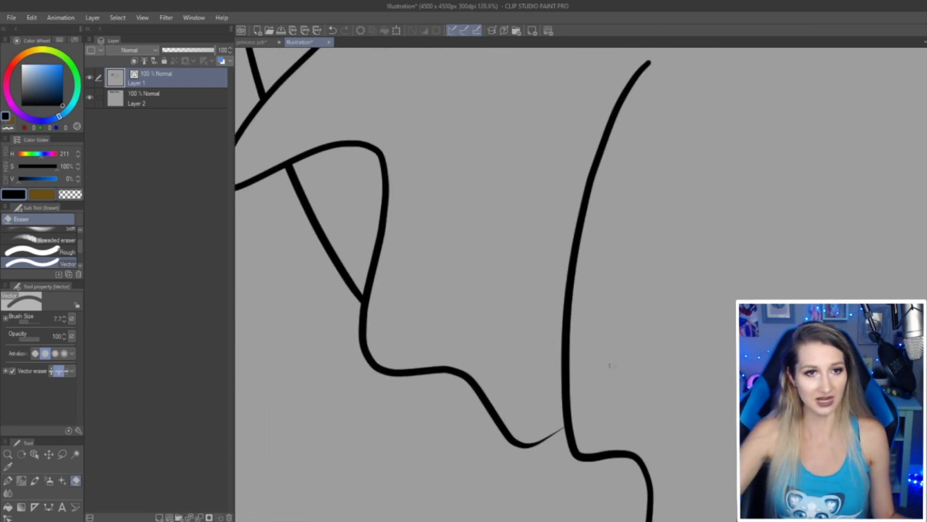
scroll(616, 368, down, 3)
scroll(615, 377, up, 3)
scroll(607, 377, down, 2)
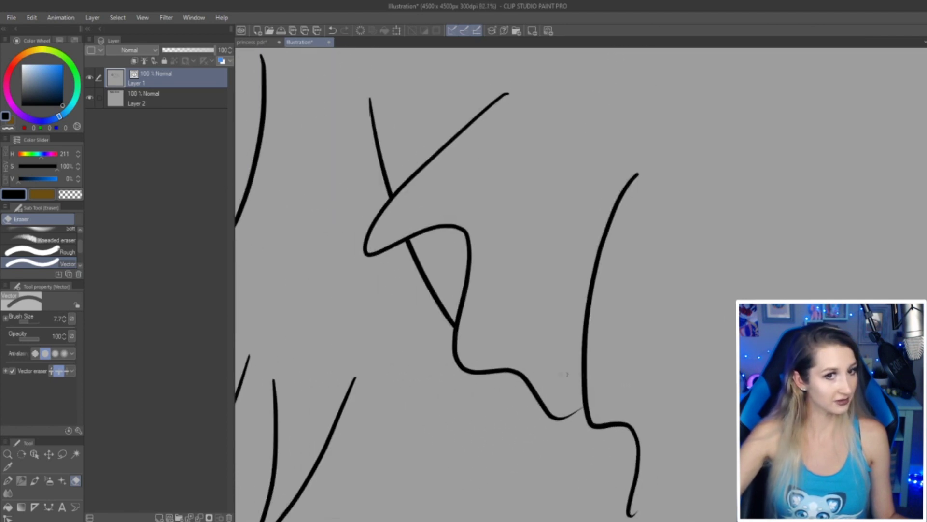
drag(535, 394, 608, 390)
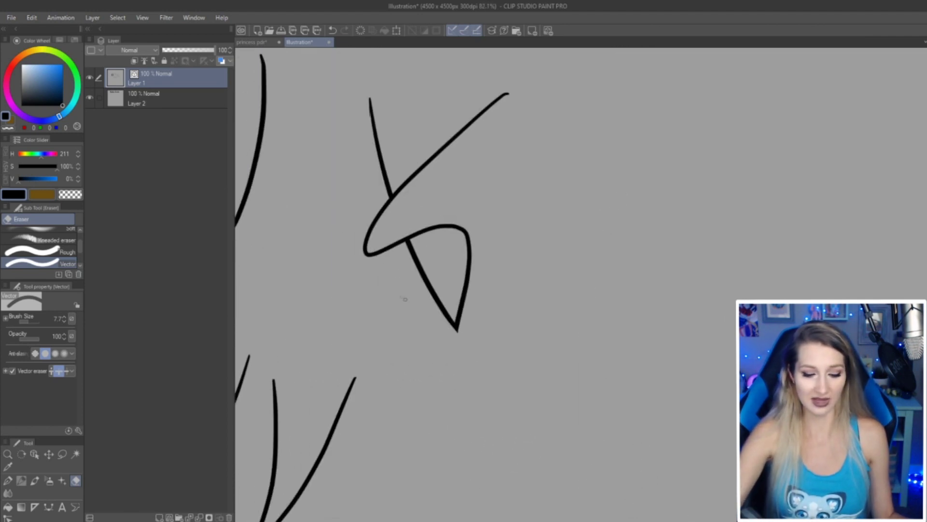
drag(406, 299, 478, 270)
drag(425, 135, 463, 164)
drag(360, 154, 406, 150)
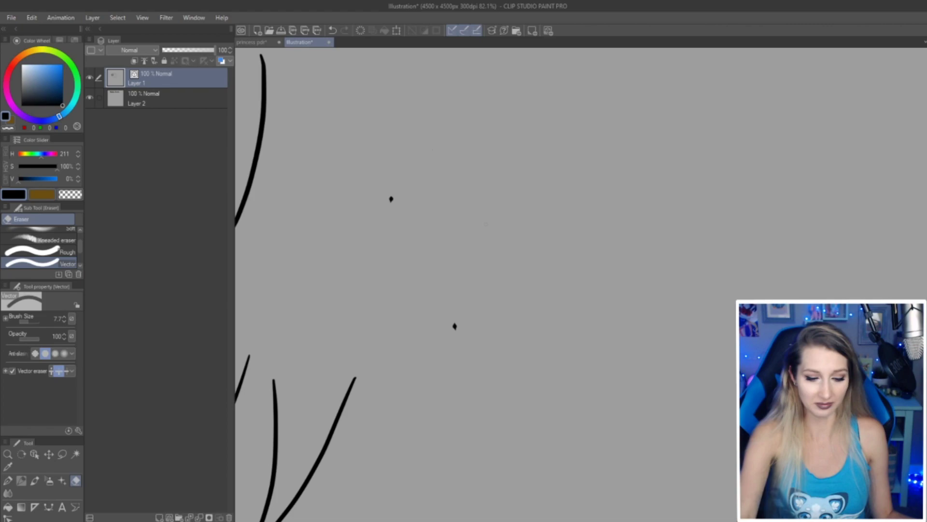